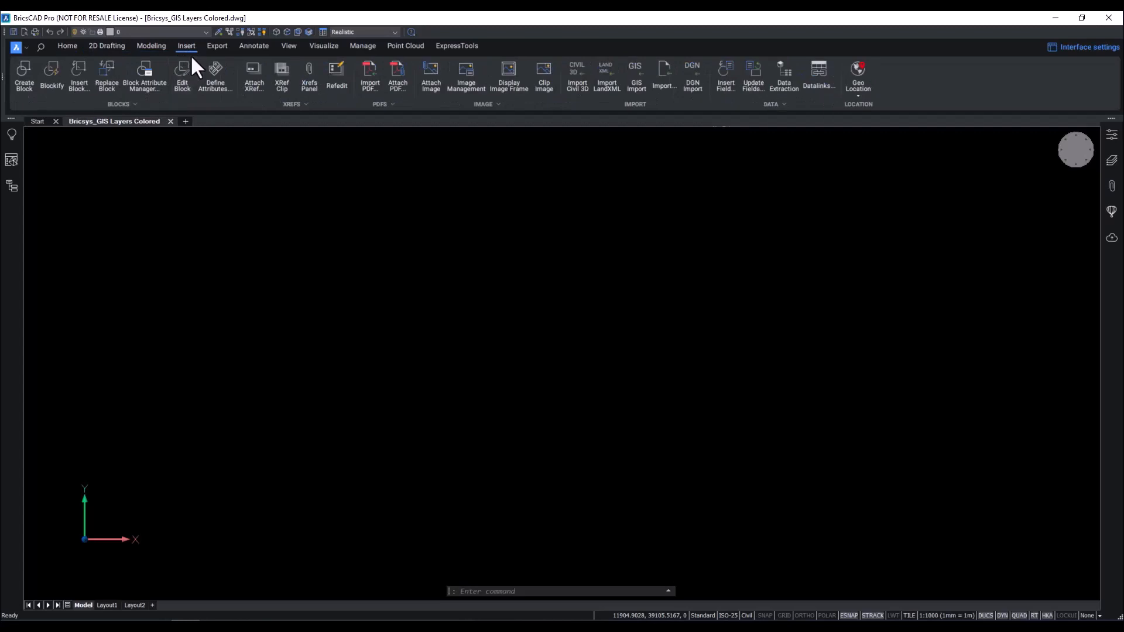
# Show the drawing's layer list and review the predefined layers and their colours
pyautogui.click(1114, 138)
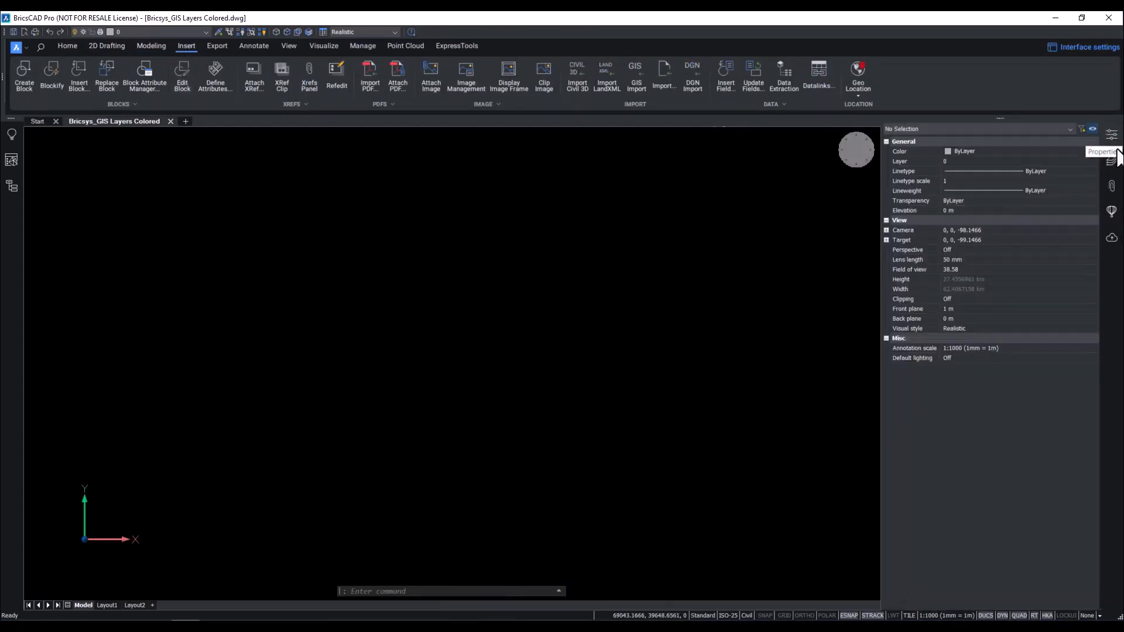
pyautogui.click(1115, 164)
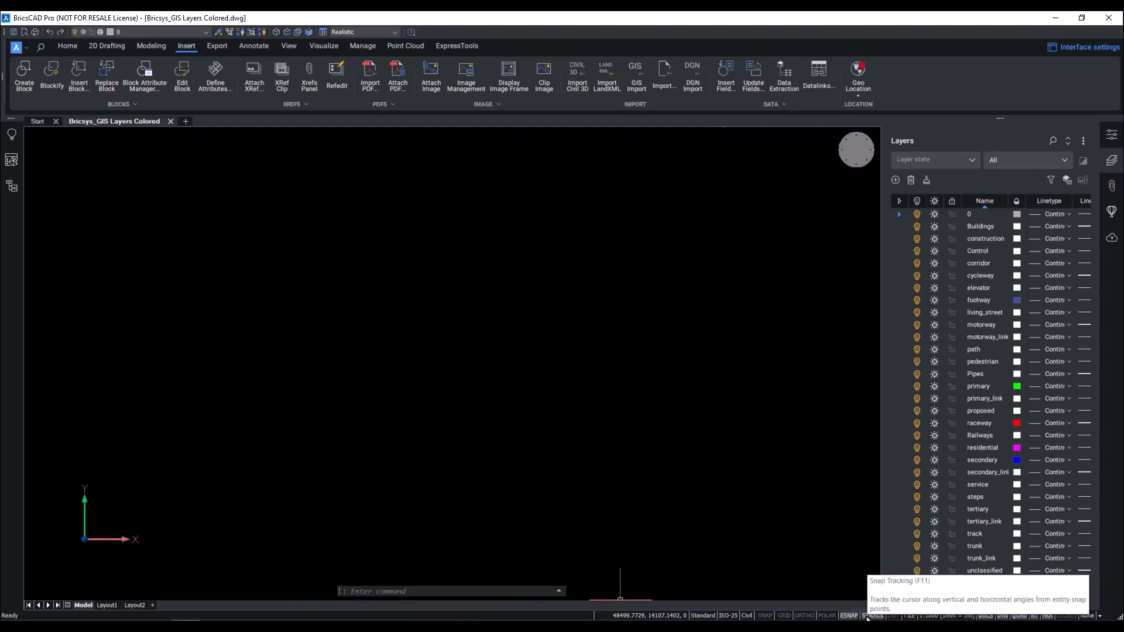
pyautogui.click(1112, 169)
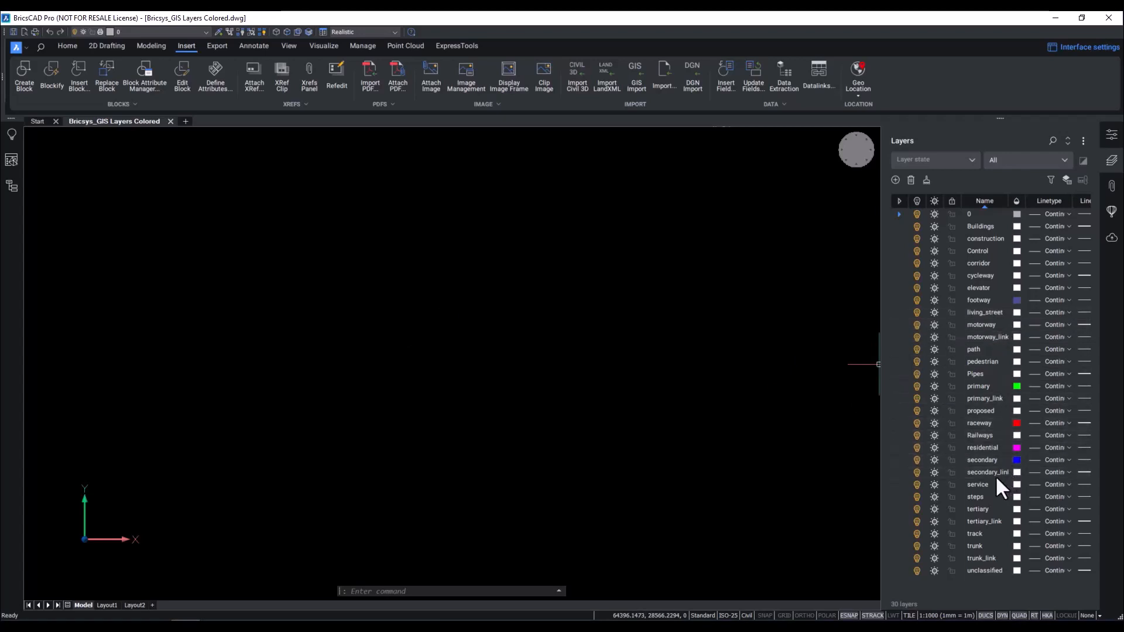
# Start a GIS layer import in the Civil Explorer with the Waterways, Roads, Railways and Buildings shapefiles
pyautogui.click(11, 160)
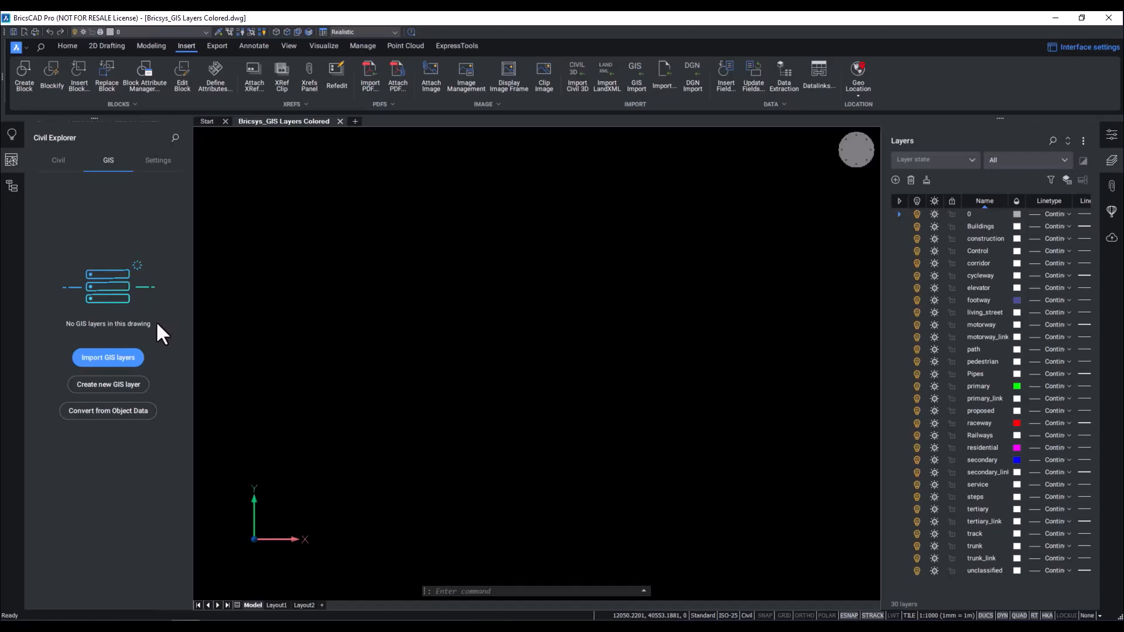
pyautogui.click(131, 361)
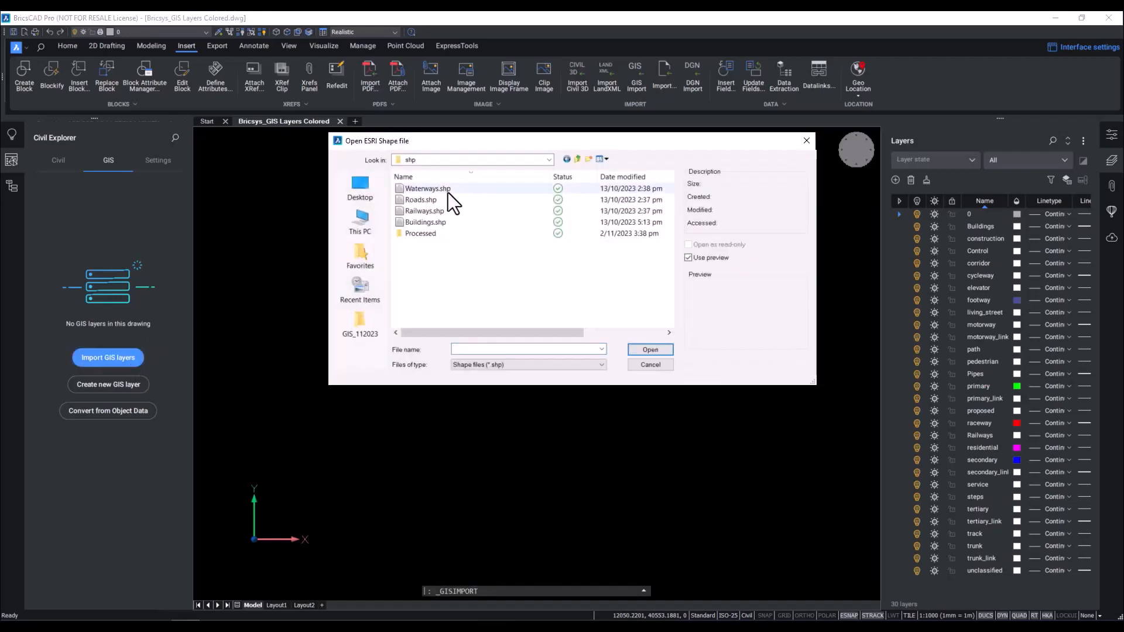
pyautogui.click(448, 191)
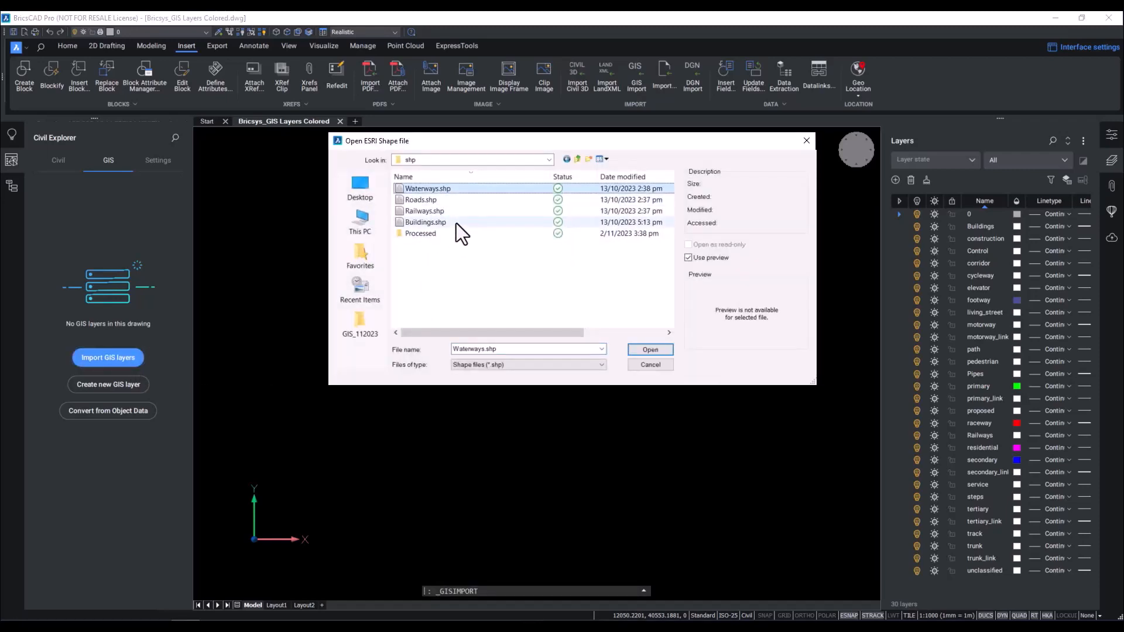
pyautogui.keyDown('shift'); pyautogui.click(455, 223); pyautogui.keyUp('shift')
pyautogui.click(650, 348)
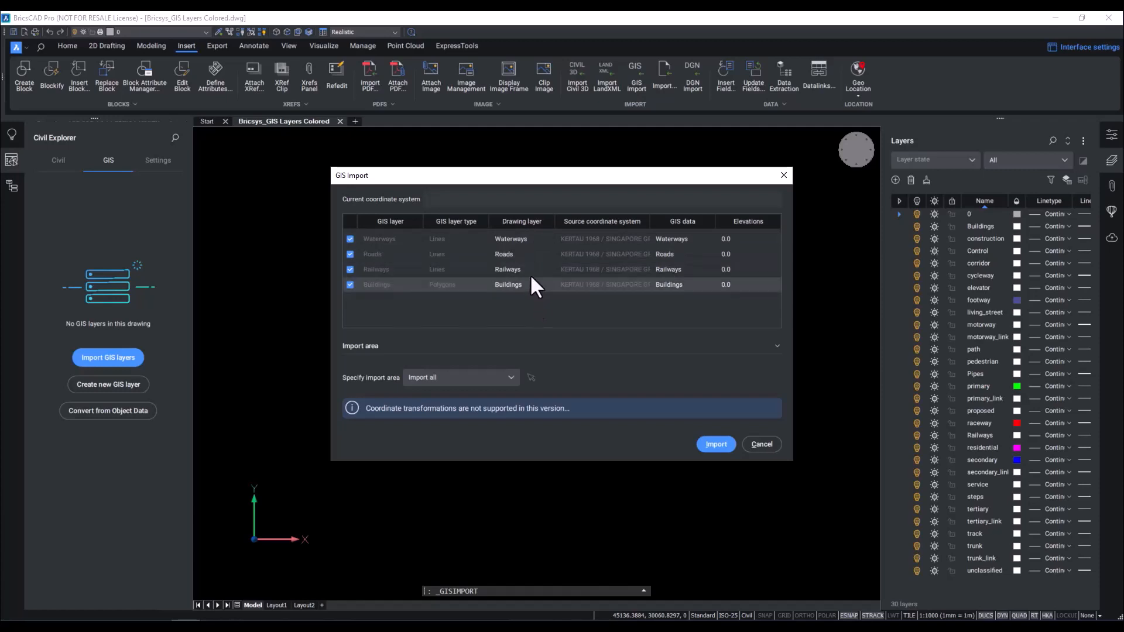
# Assign the Roads drawing layer from the data field "type" and import all four GIS layers
pyautogui.click(531, 258)
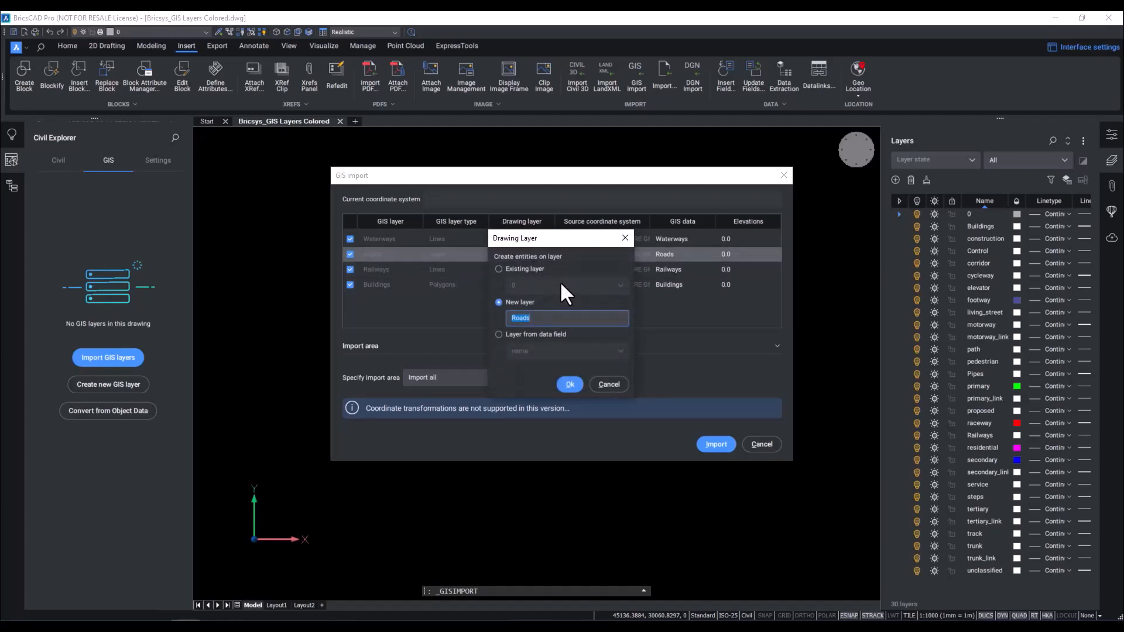
pyautogui.click(553, 333)
pyautogui.click(554, 351)
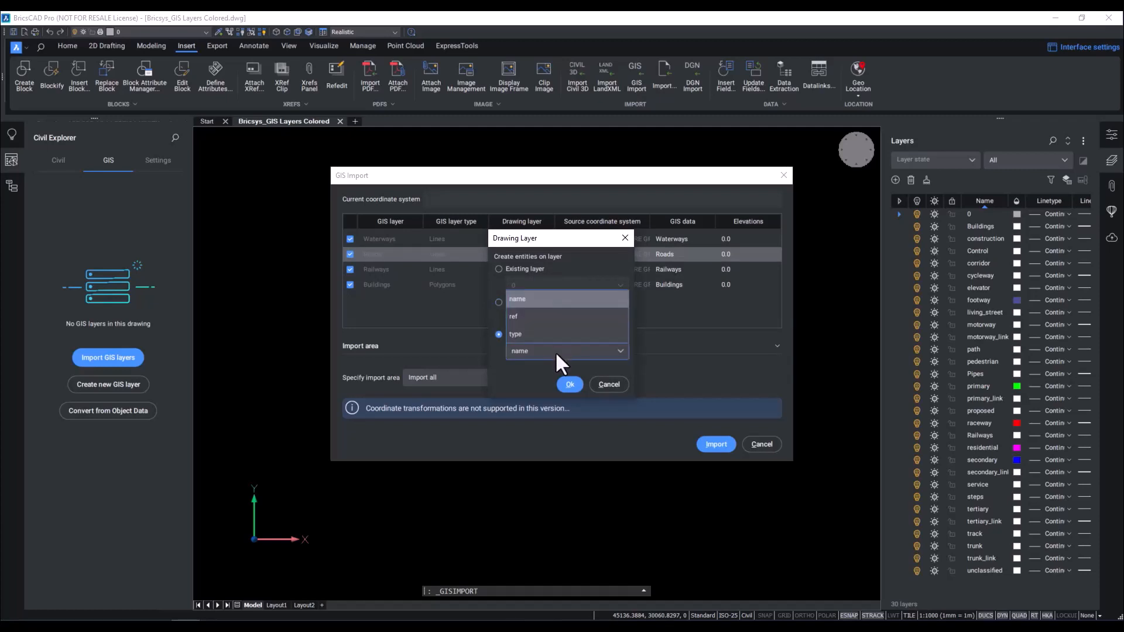
pyautogui.click(556, 337)
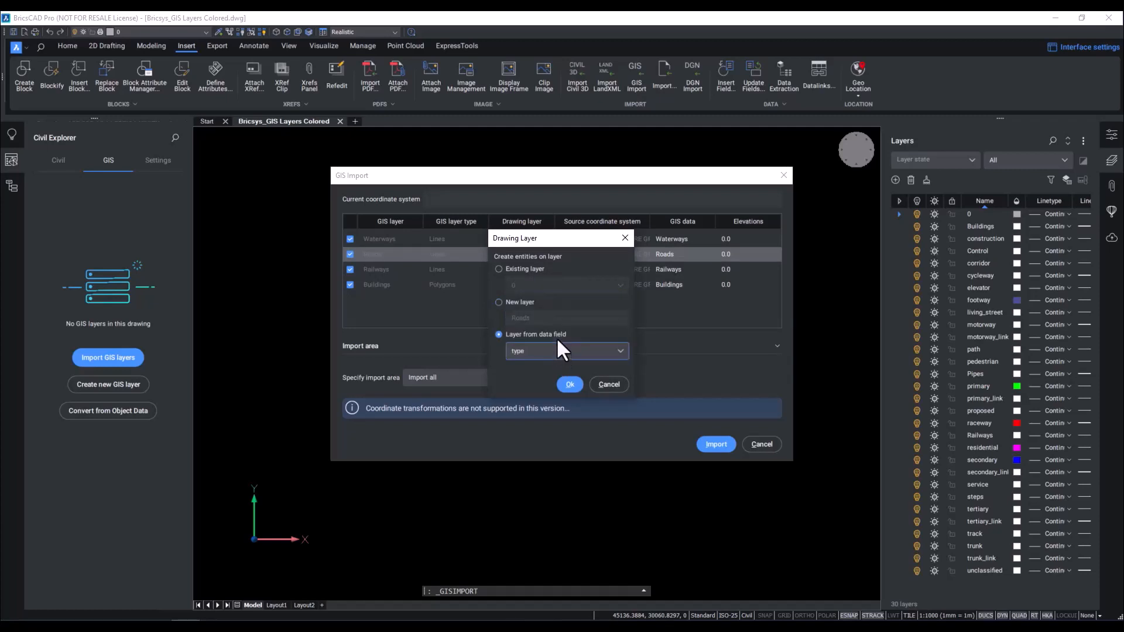
pyautogui.click(570, 382)
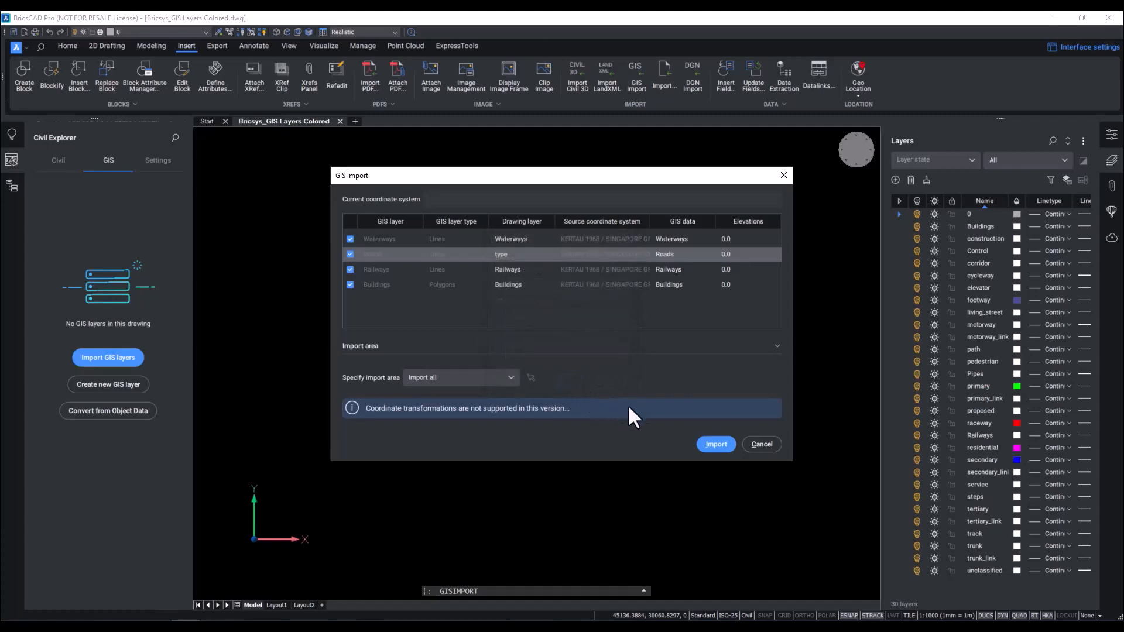
pyautogui.click(716, 445)
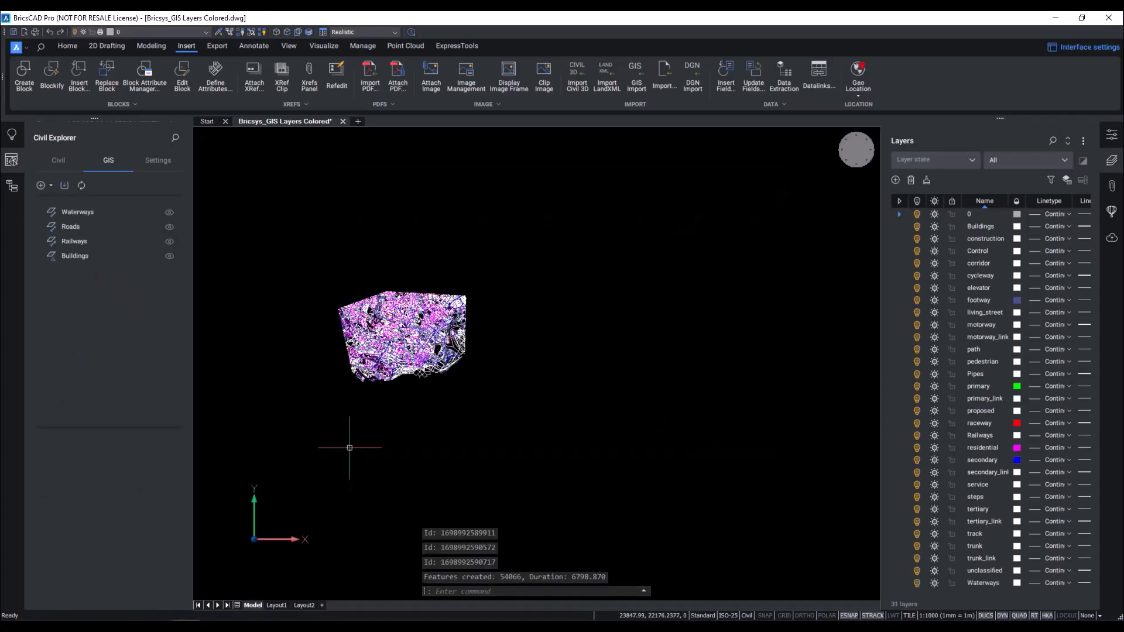
# Examine the imported, layer-coloured map overall and close up, and hide the layer list
pyautogui.scroll(5, 348, 413)
pyautogui.moveTo(401, 326); pyautogui.dragTo(439, 482, button='middle')
pyautogui.scroll(-1, 439, 410)
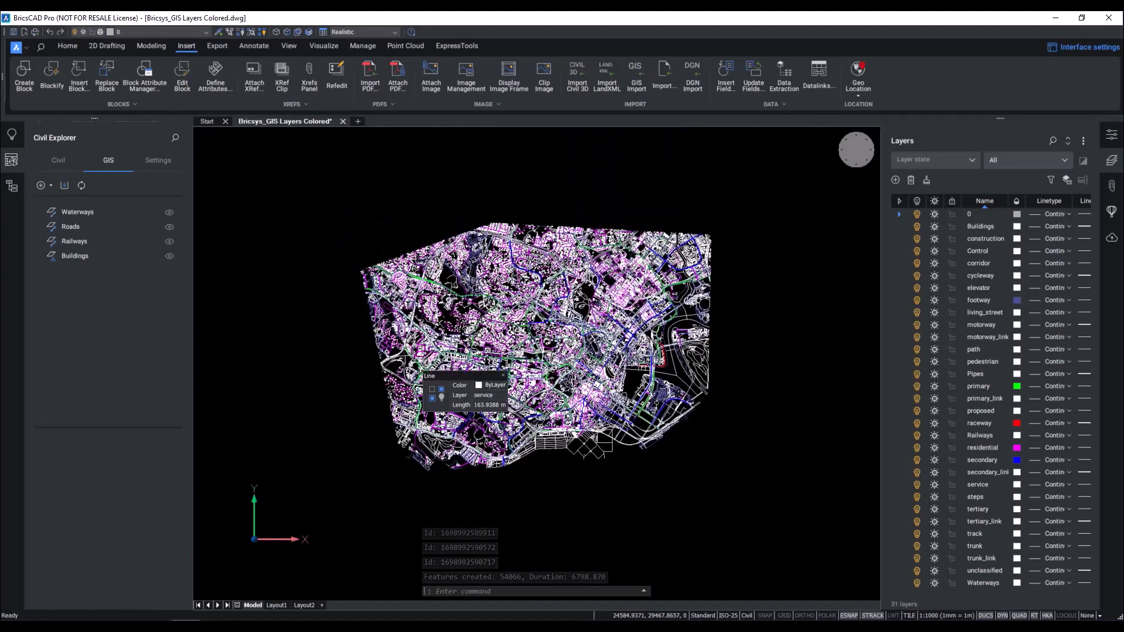
pyautogui.scroll(-5, 421, 439)
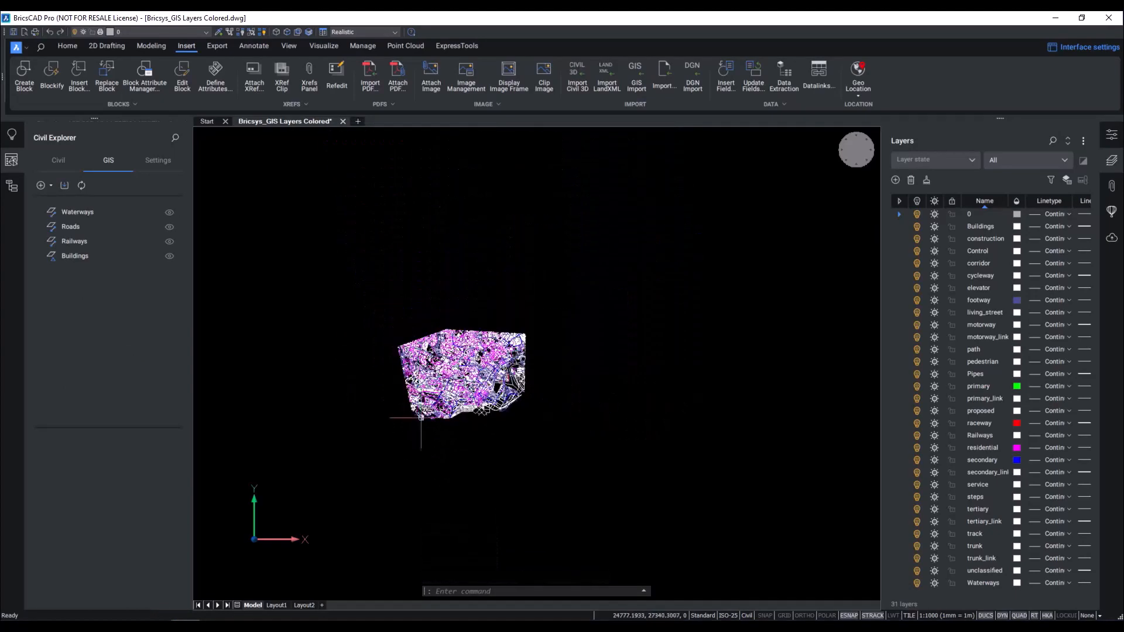
pyautogui.scroll(8, 421, 439)
pyautogui.moveTo(474, 415); pyautogui.dragTo(361, 538, button='middle')
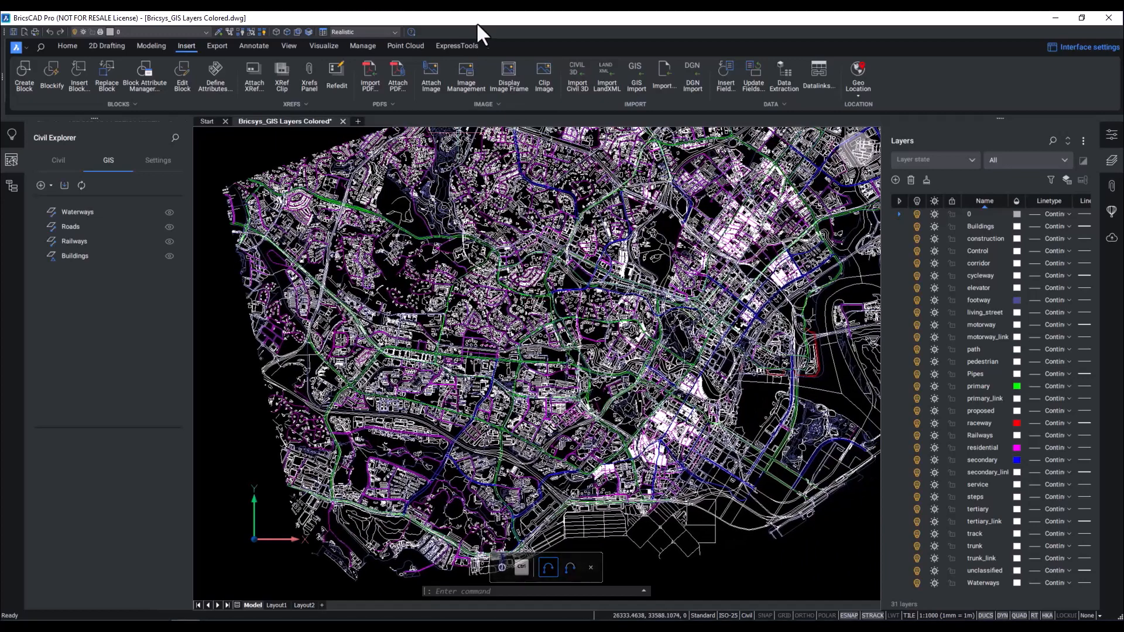
pyautogui.click(1111, 161)
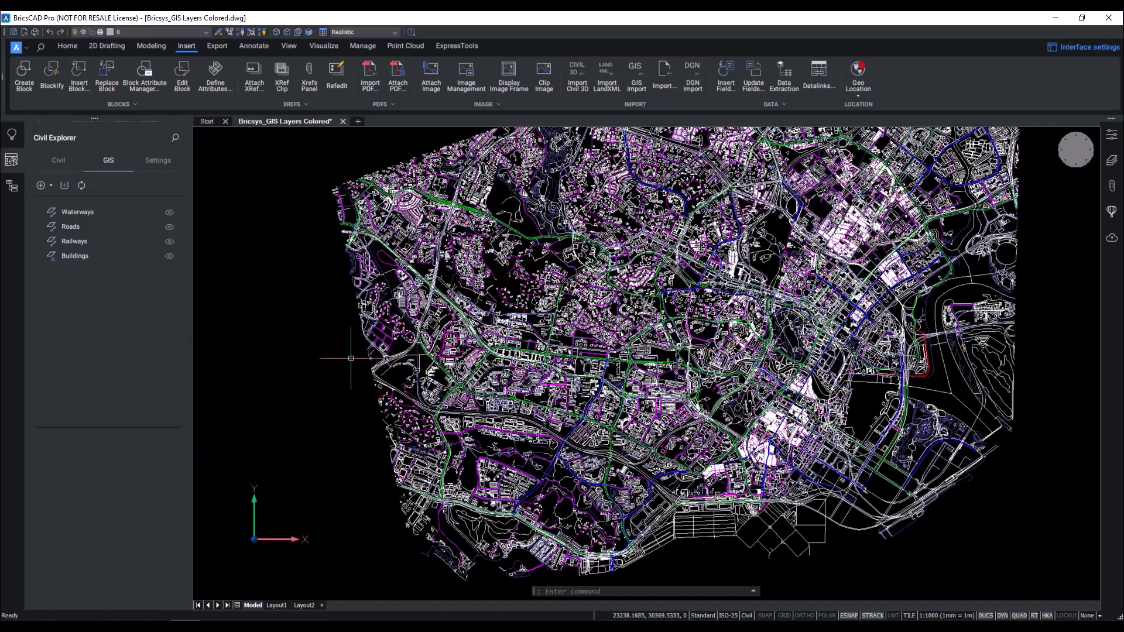
# Set the drawing's geographic location to the GIS coordinate system Kertau.SingaporeGrid (EPSG:24500)
pyautogui.write('GEO')
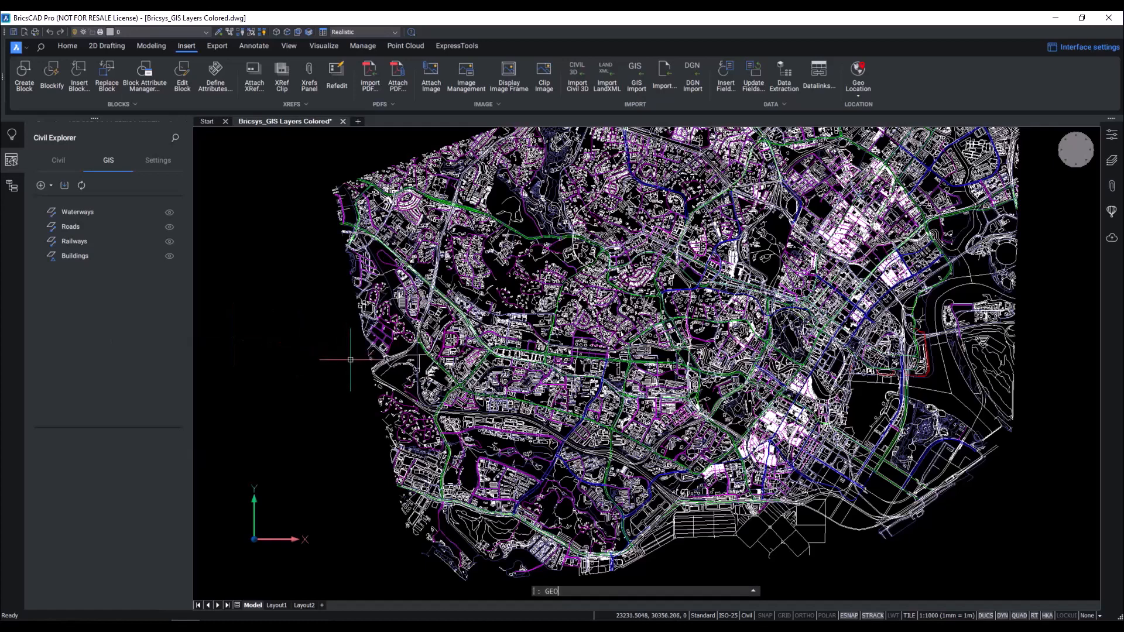
pyautogui.press('Return')
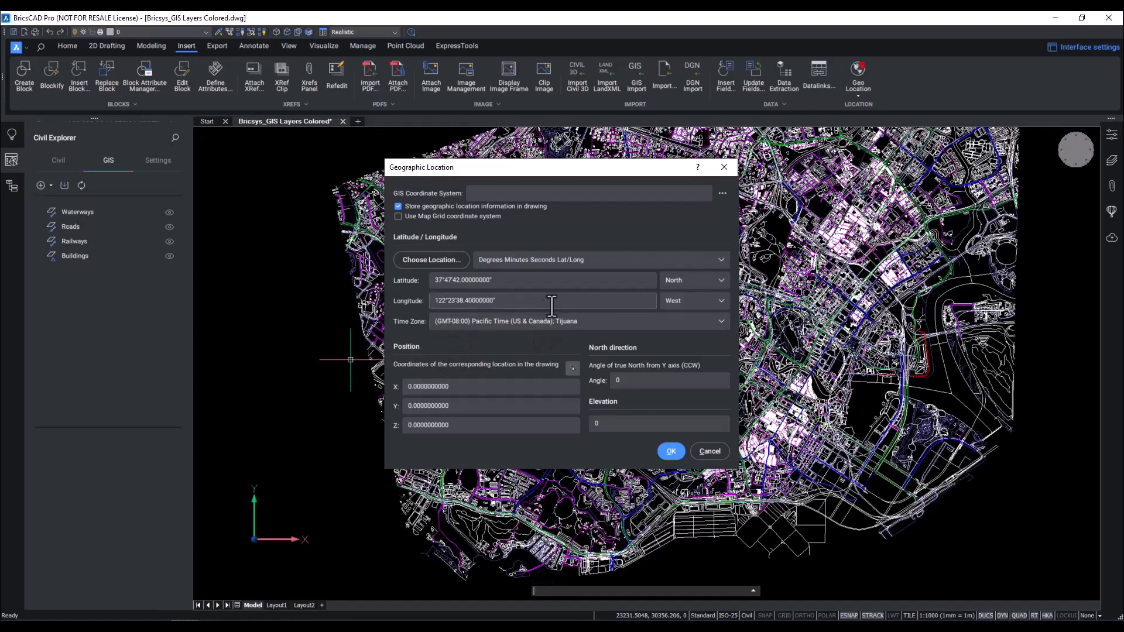
pyautogui.click(722, 192)
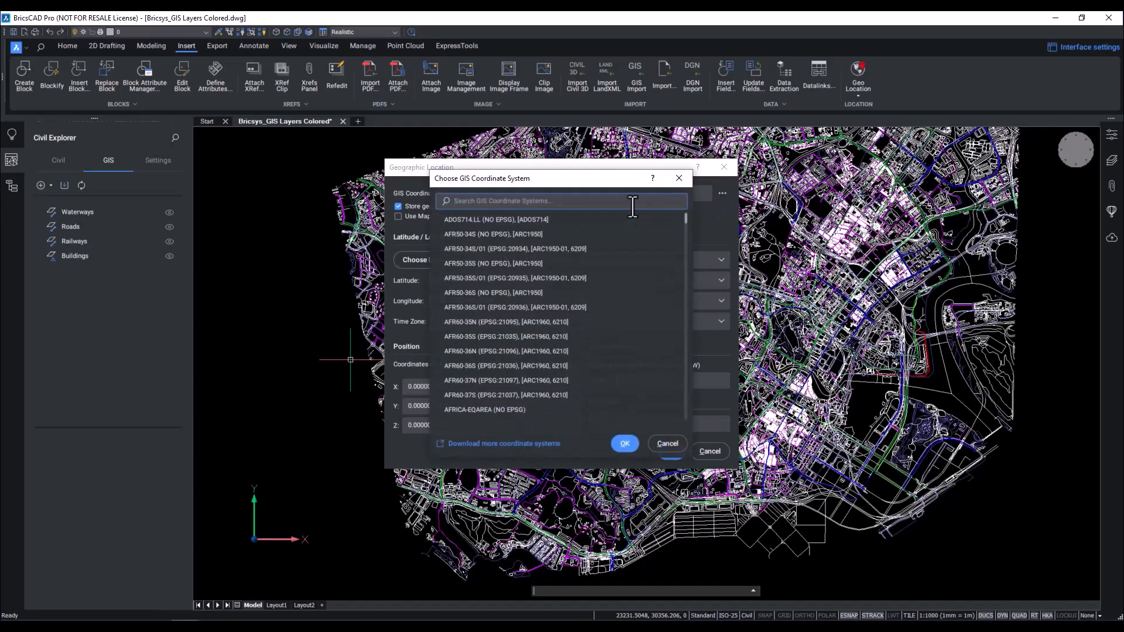
pyautogui.write('singapo')
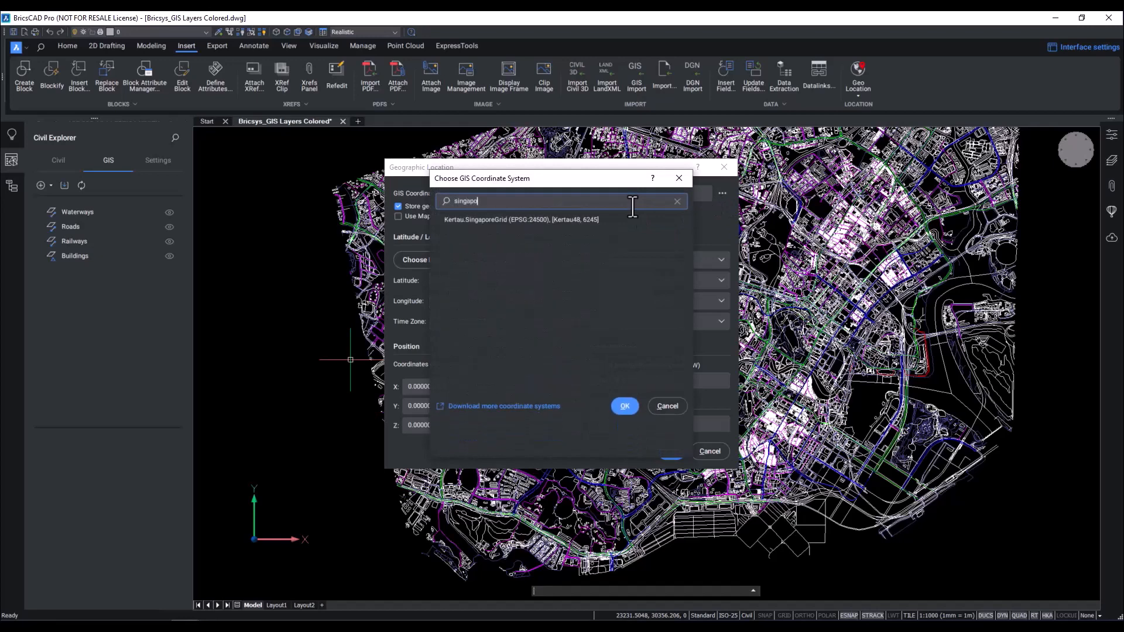
pyautogui.click(618, 219)
pyautogui.click(625, 406)
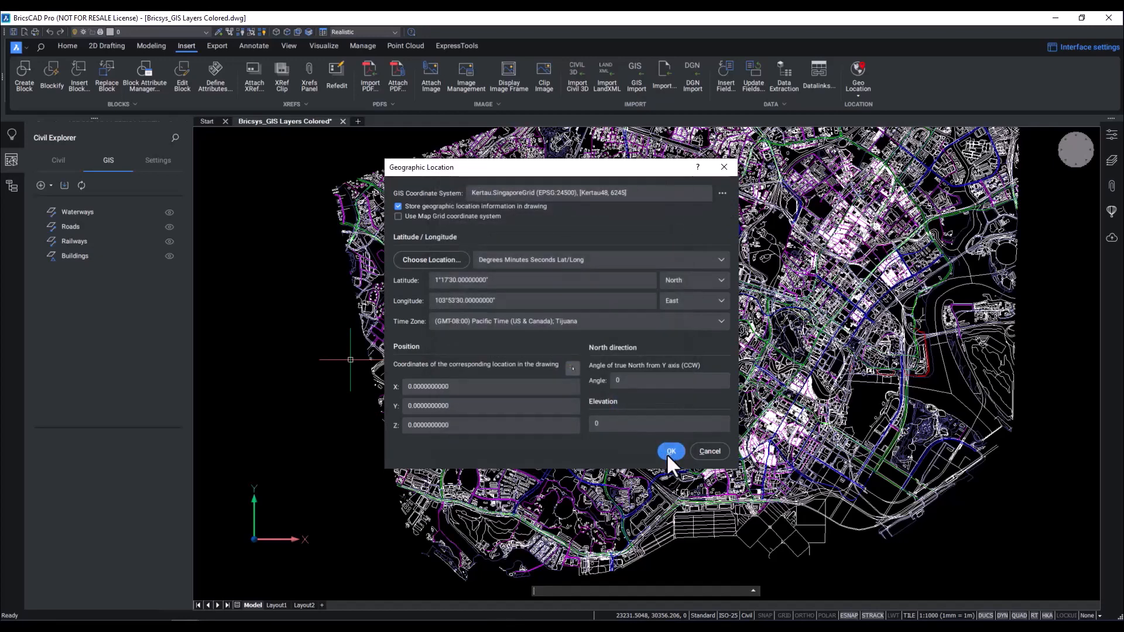
pyautogui.click(671, 452)
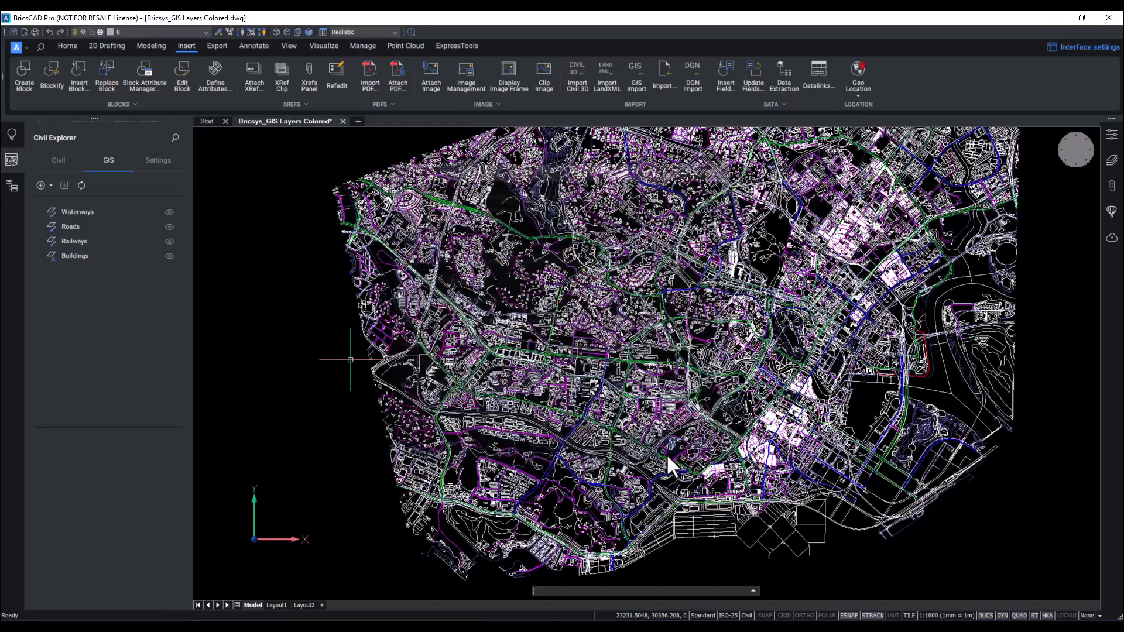
# Hide the Waterways, Railways and Buildings GIS layers, leaving only Roads displayed
pyautogui.click(170, 212)
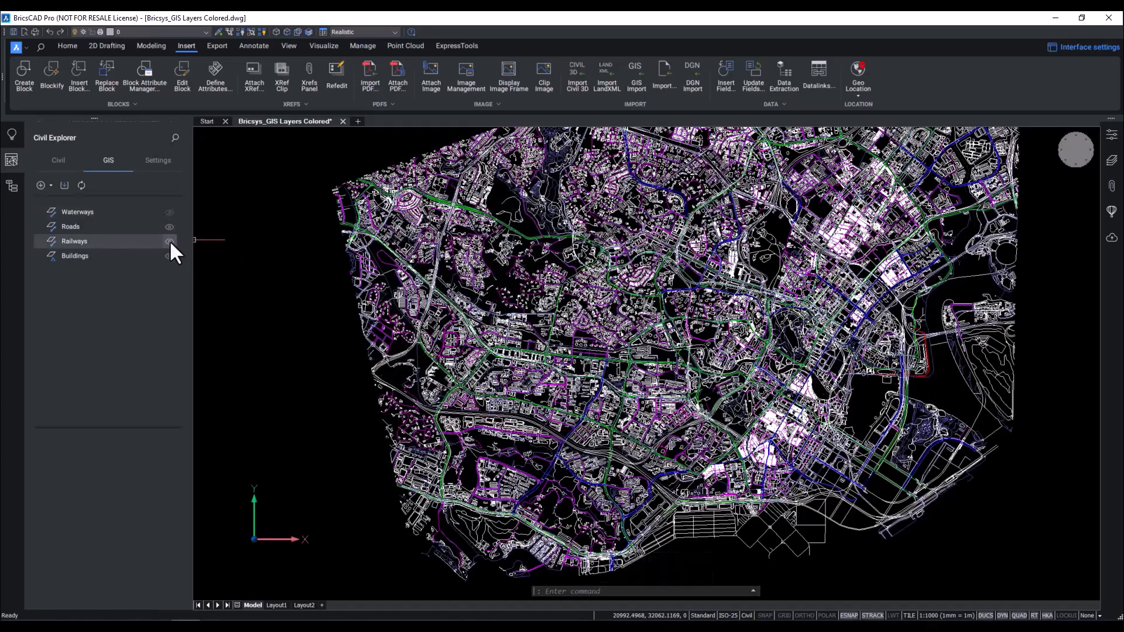
pyautogui.click(170, 240)
pyautogui.click(169, 257)
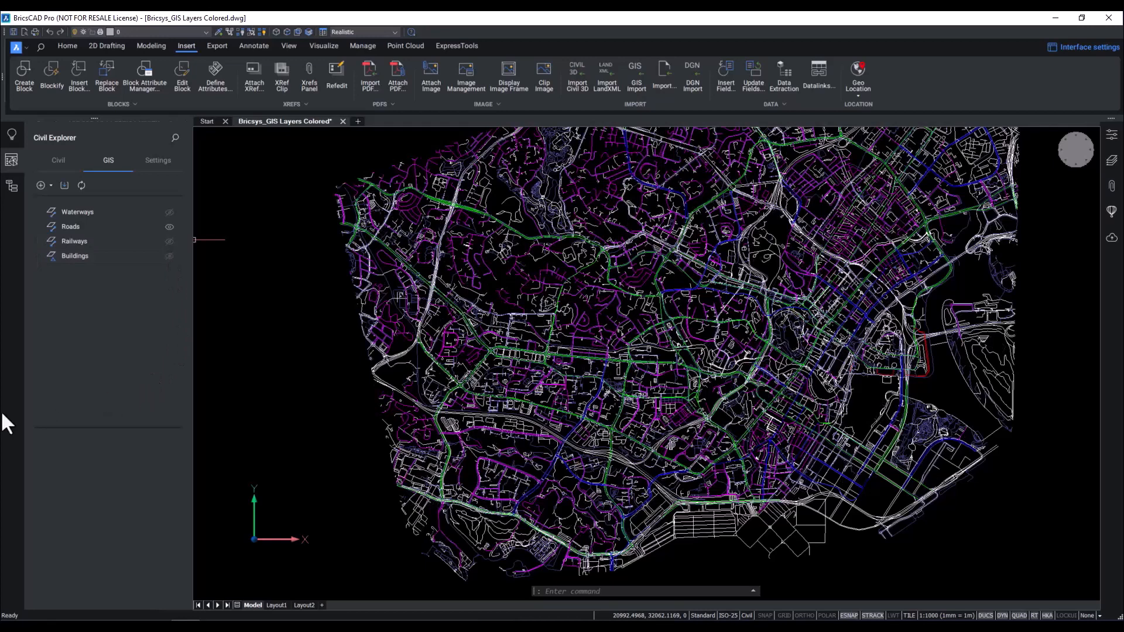
# Inspect the properties and GIS attributes of a green primary road and the red raceway, and close the properties
pyautogui.click(459, 386)
pyautogui.hotkey('ctrl', '1')
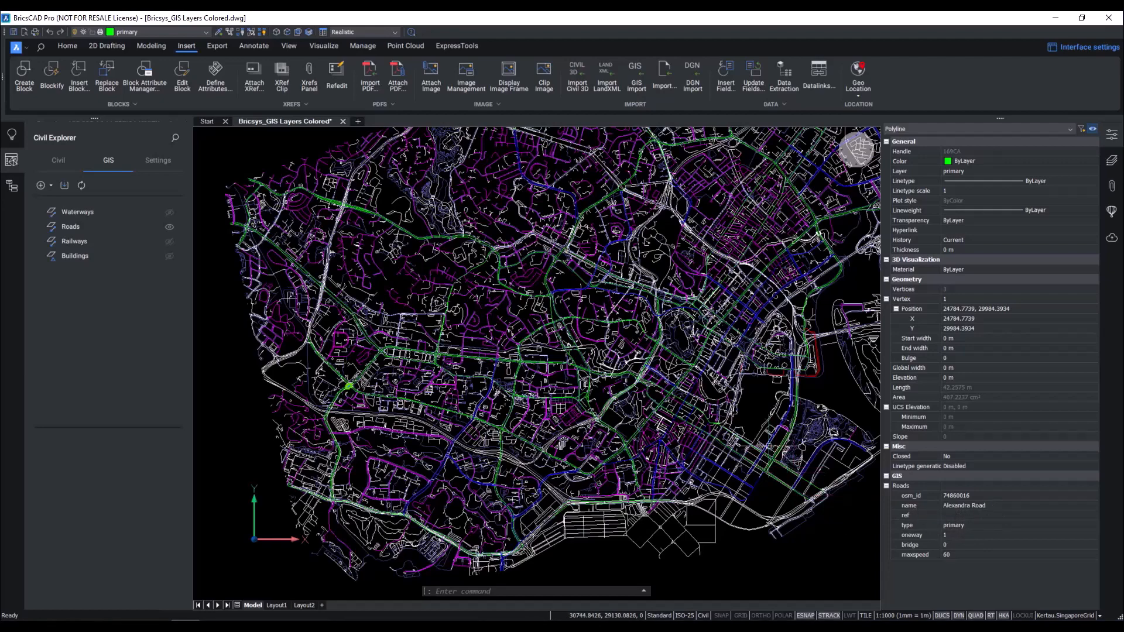
pyautogui.press('Escape')
pyautogui.scroll(5, 812, 368)
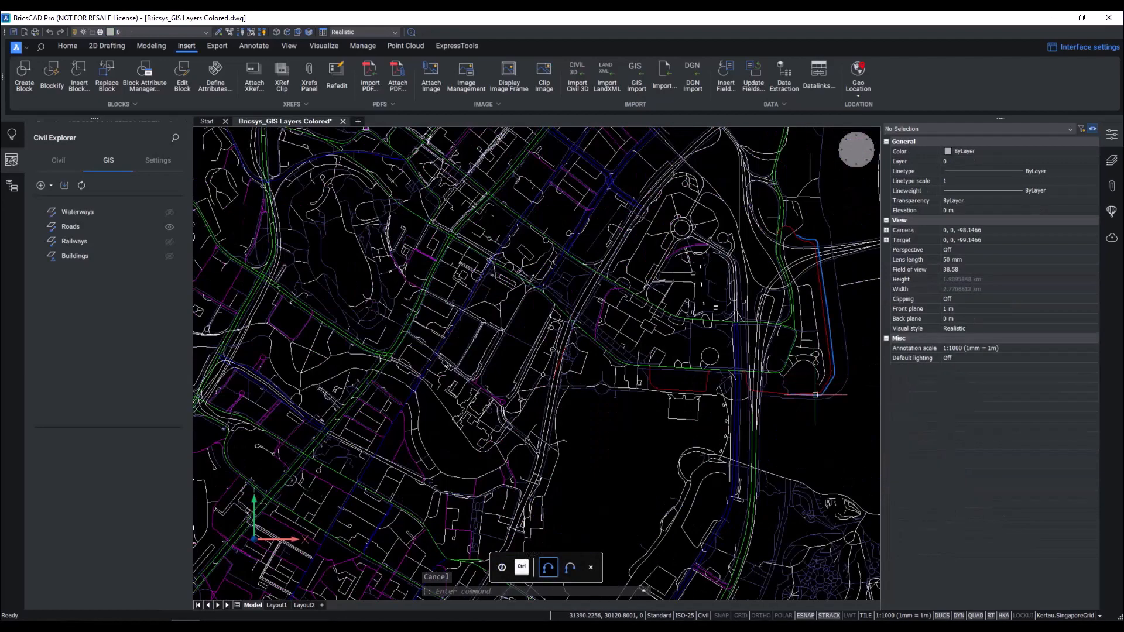
pyautogui.click(813, 395)
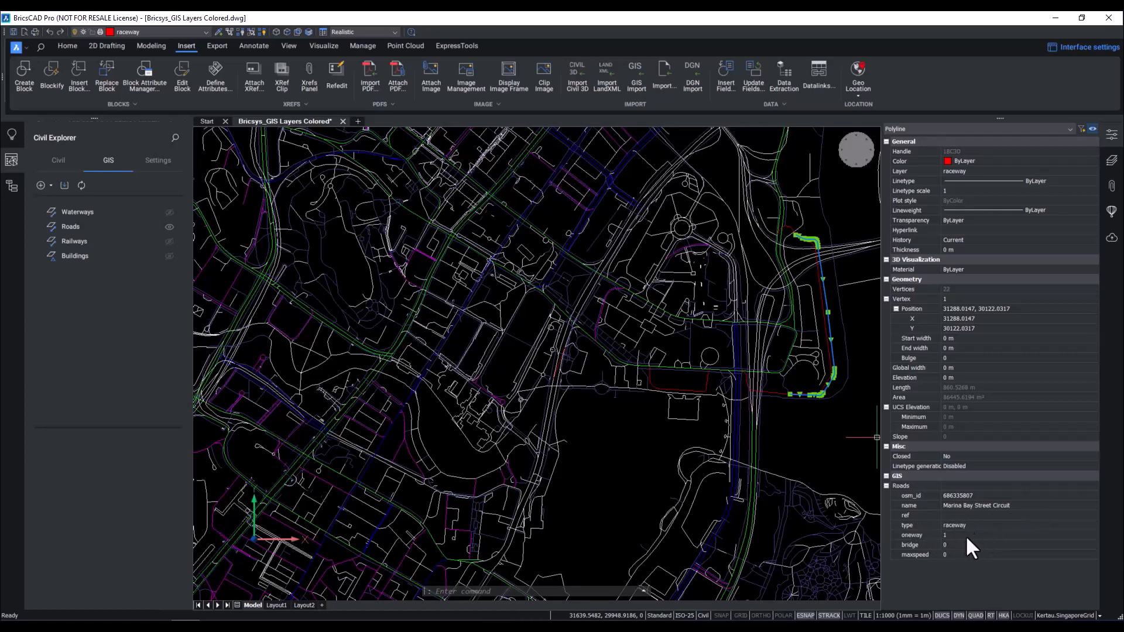
pyautogui.click(1109, 156)
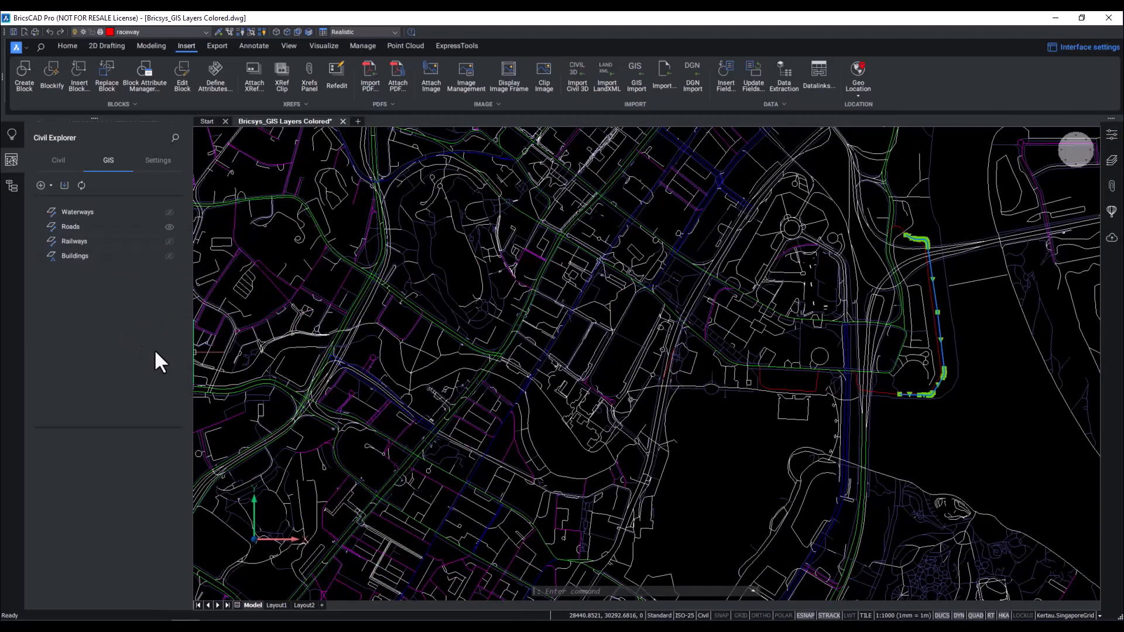
# Open the GIS attribute table of the Roads layer and look through its records and type column
pyautogui.moveTo(265, 385)
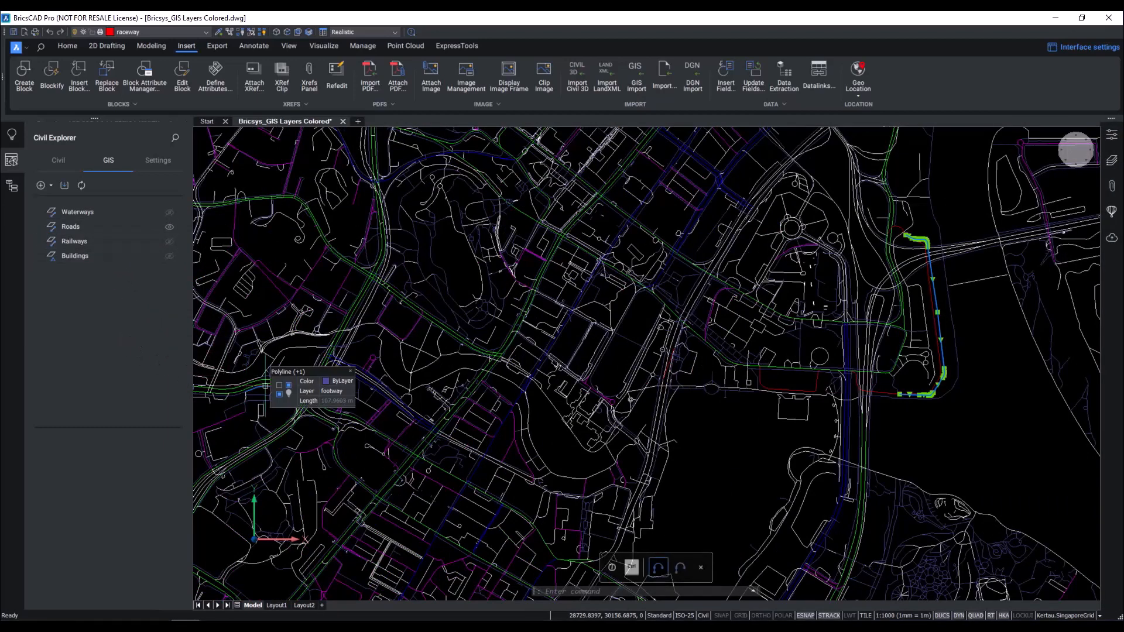
pyautogui.doubleClick(119, 228)
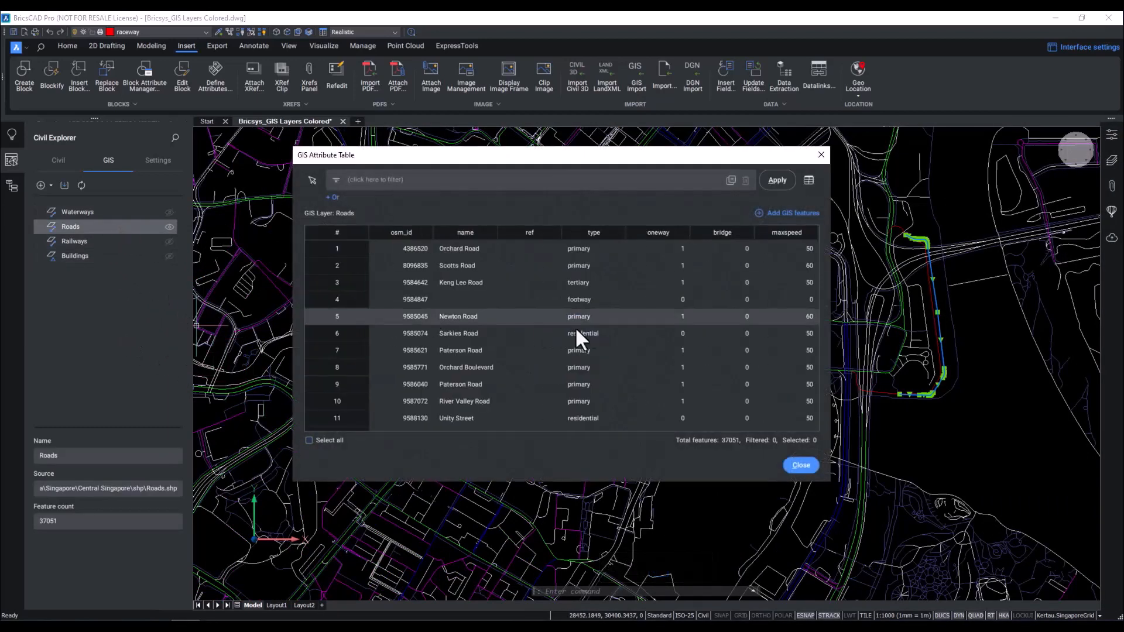
pyautogui.scroll(-5, 556, 313)
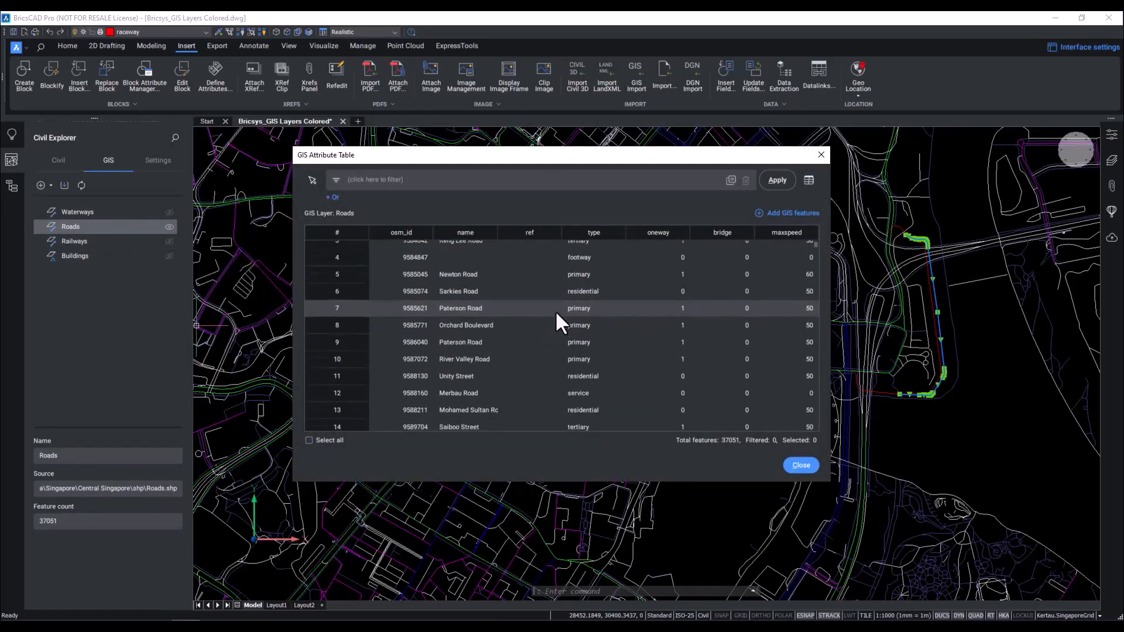
pyautogui.scroll(-7, 555, 310)
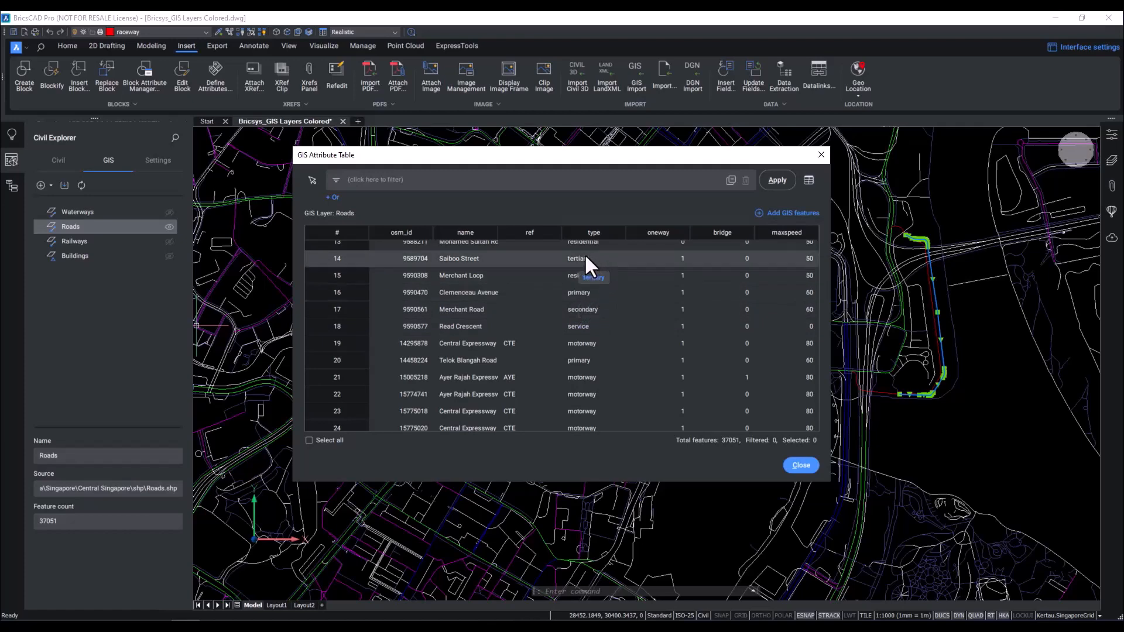
pyautogui.scroll(4, 581, 286)
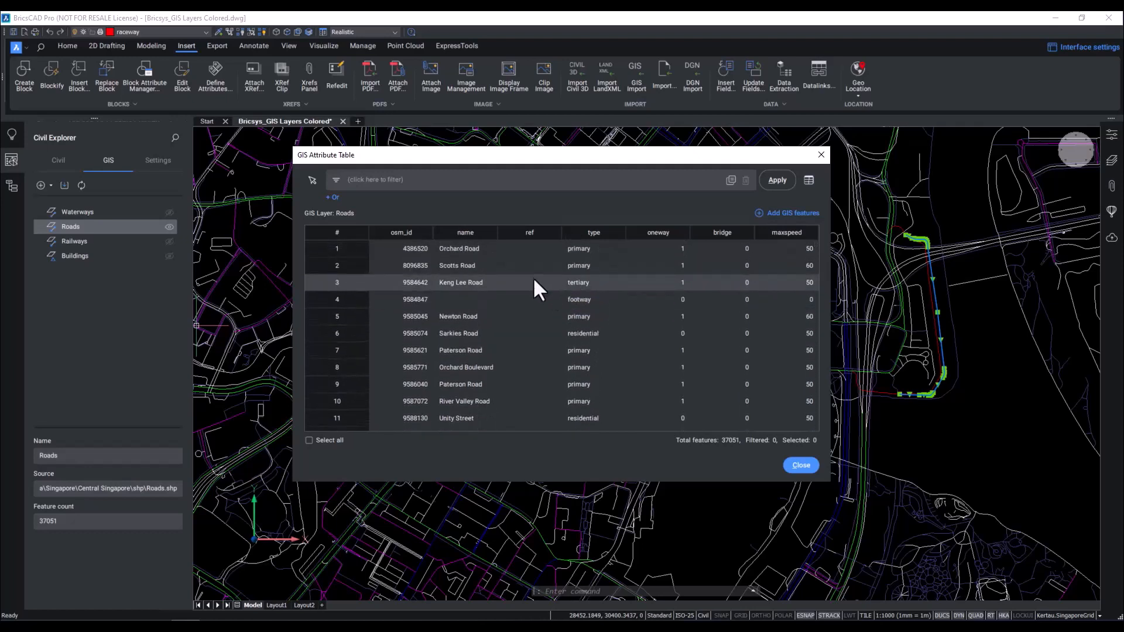
pyautogui.moveTo(595, 233); pyautogui.dragTo(568, 234)
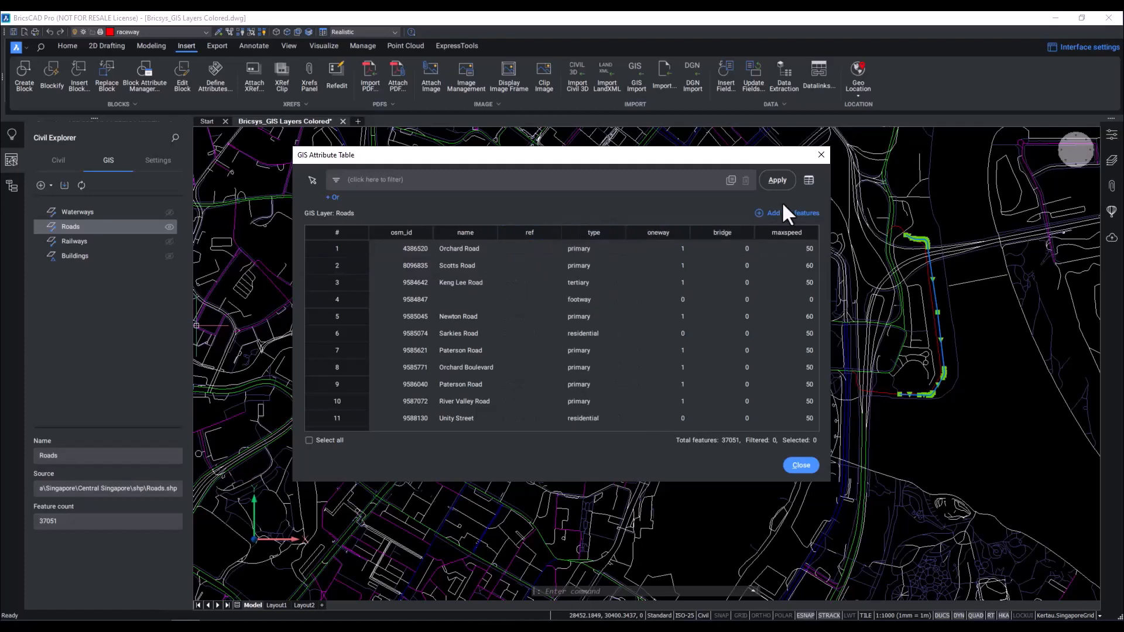
# Hide the ref column in the Roads attribute table and look through the remaining columns
pyautogui.click(810, 182)
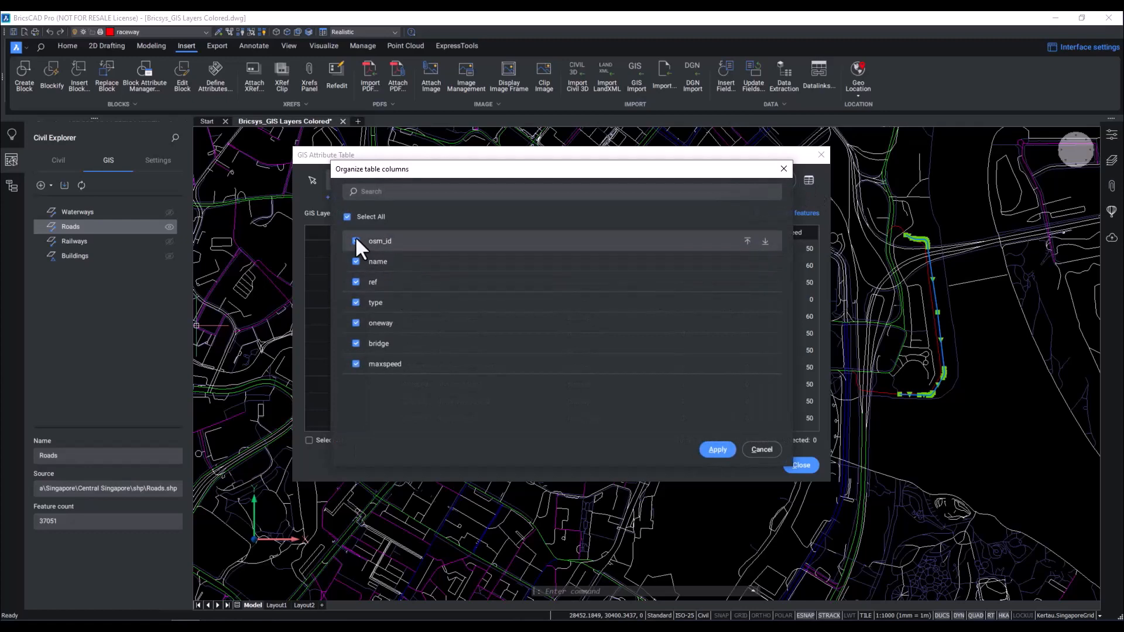
pyautogui.click(355, 282)
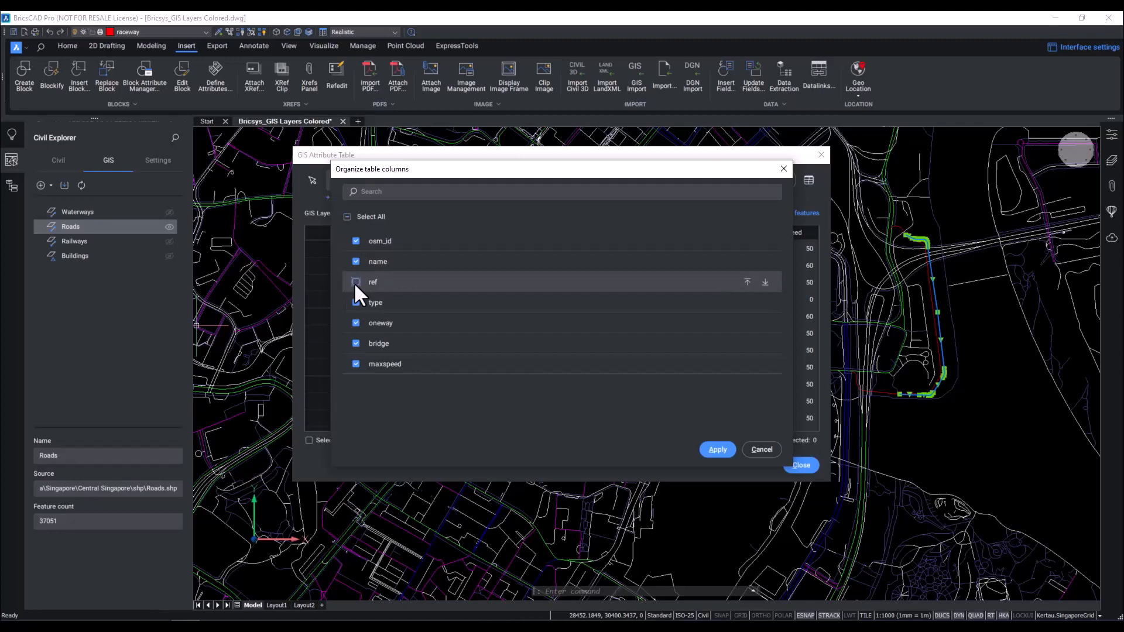
pyautogui.click(718, 450)
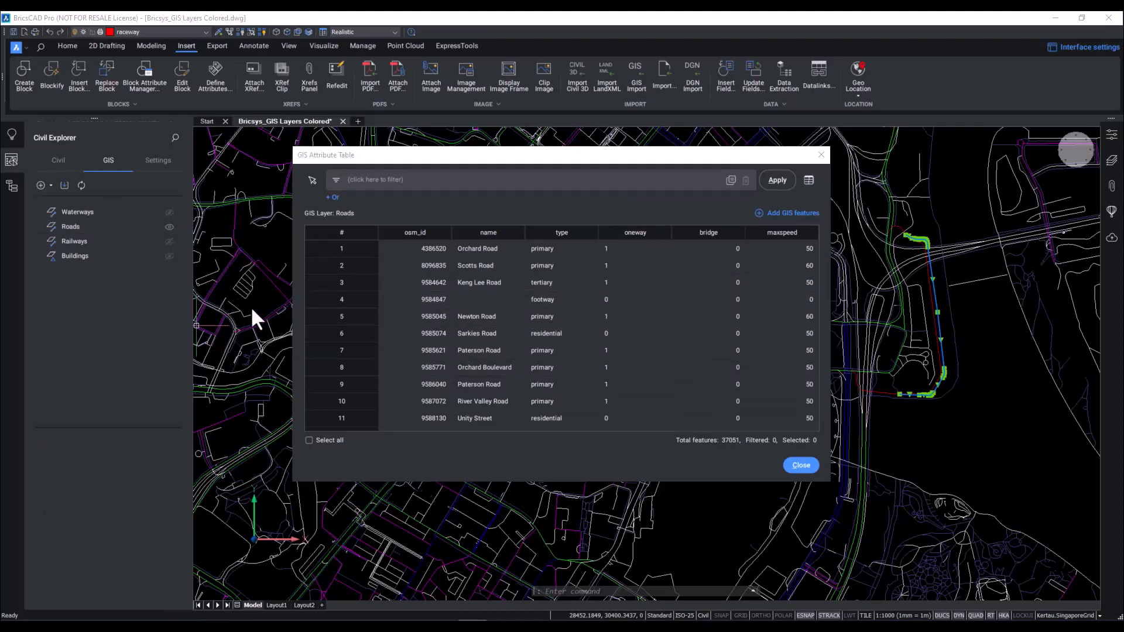
pyautogui.scroll(-5, 459, 316)
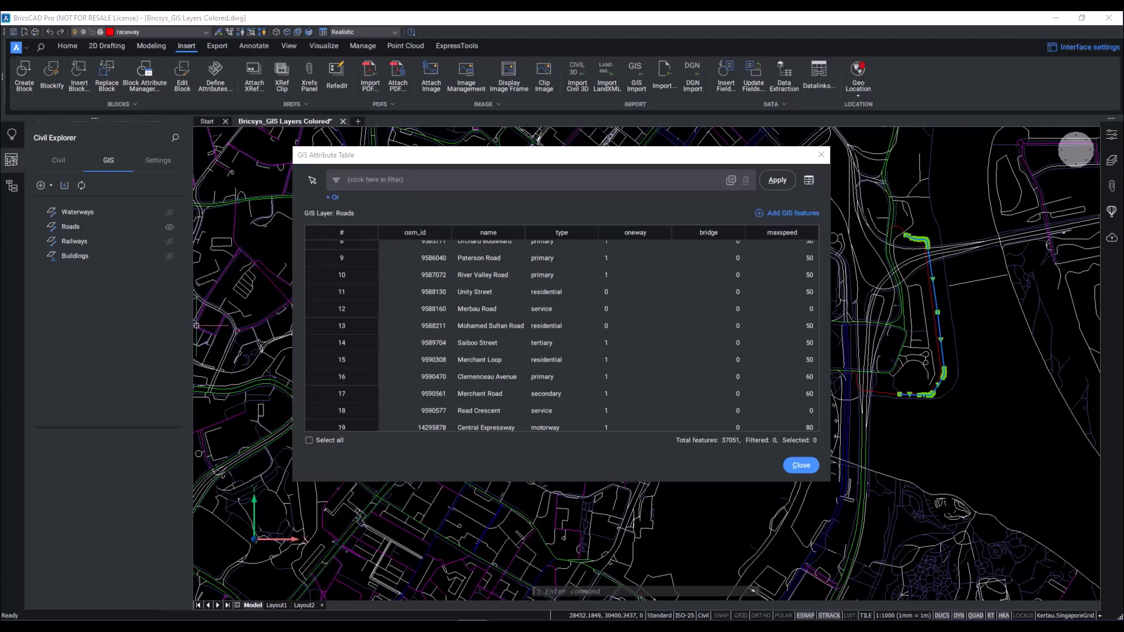
# Add a second, empty Or condition row and filter the Roads records to those with maxspeed > 90
pyautogui.click(387, 181)
pyautogui.click(331, 198)
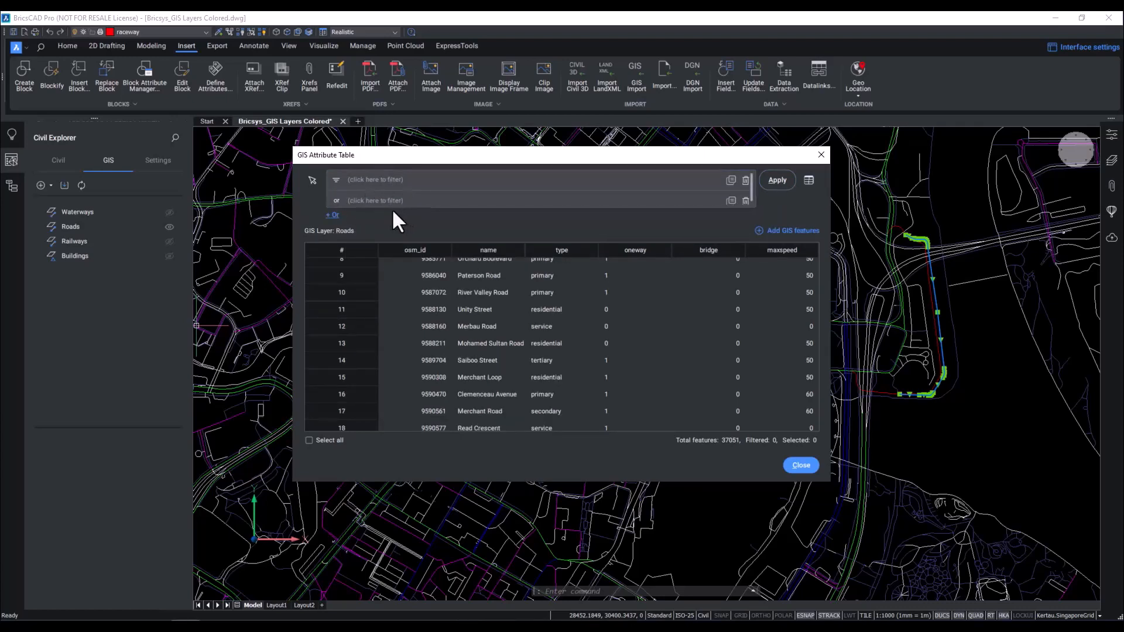
pyautogui.click(512, 185)
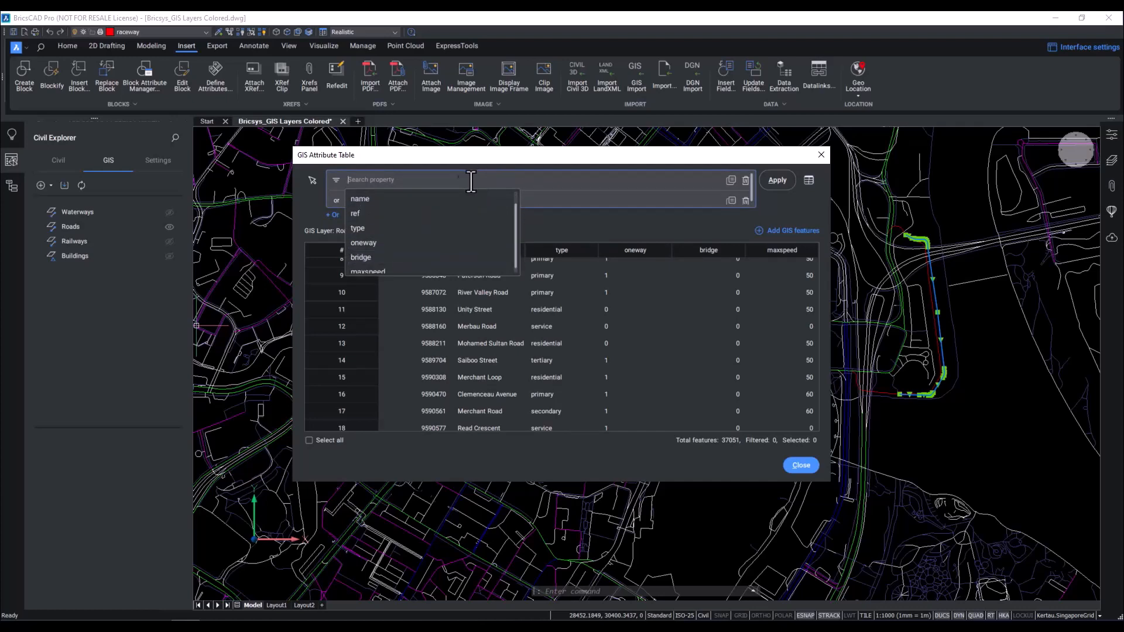
pyautogui.click(414, 269)
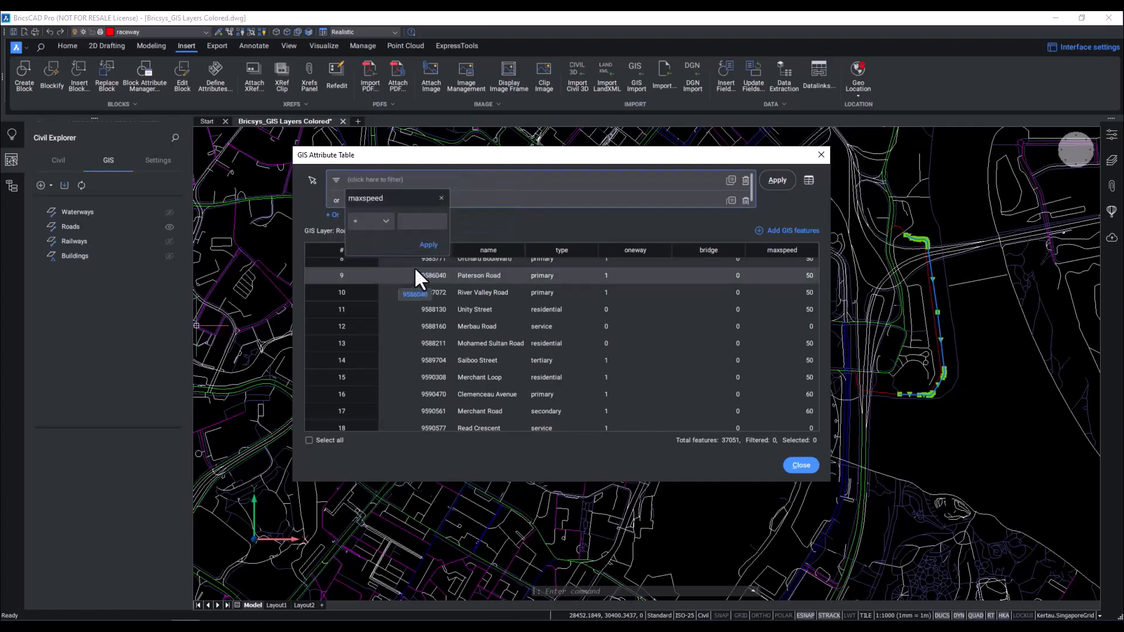
pyautogui.click(385, 222)
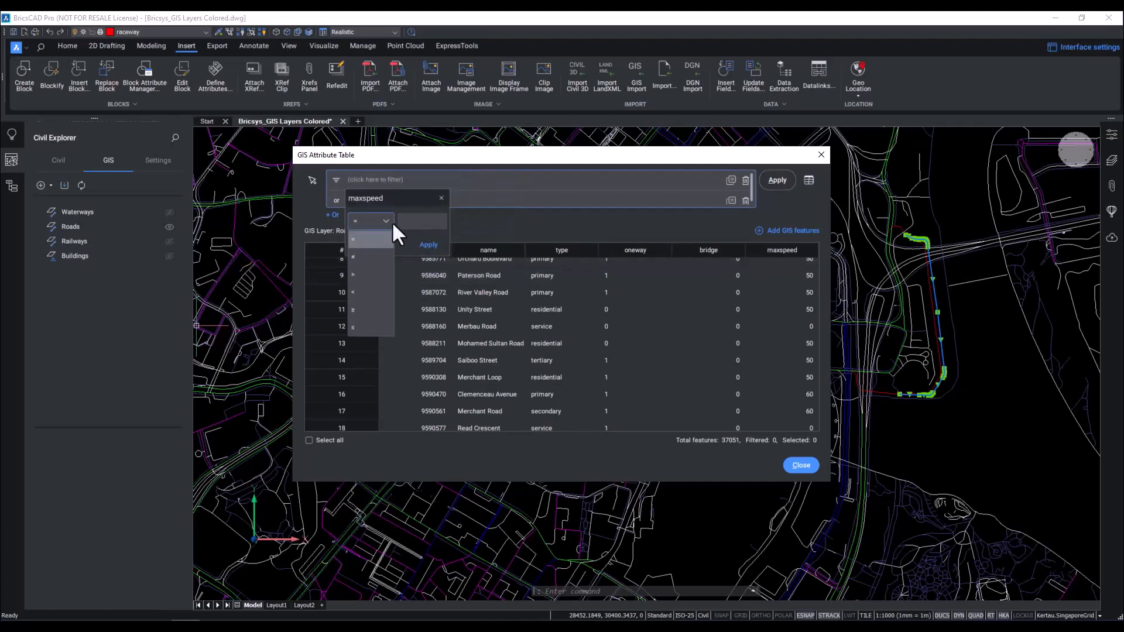
pyautogui.click(379, 269)
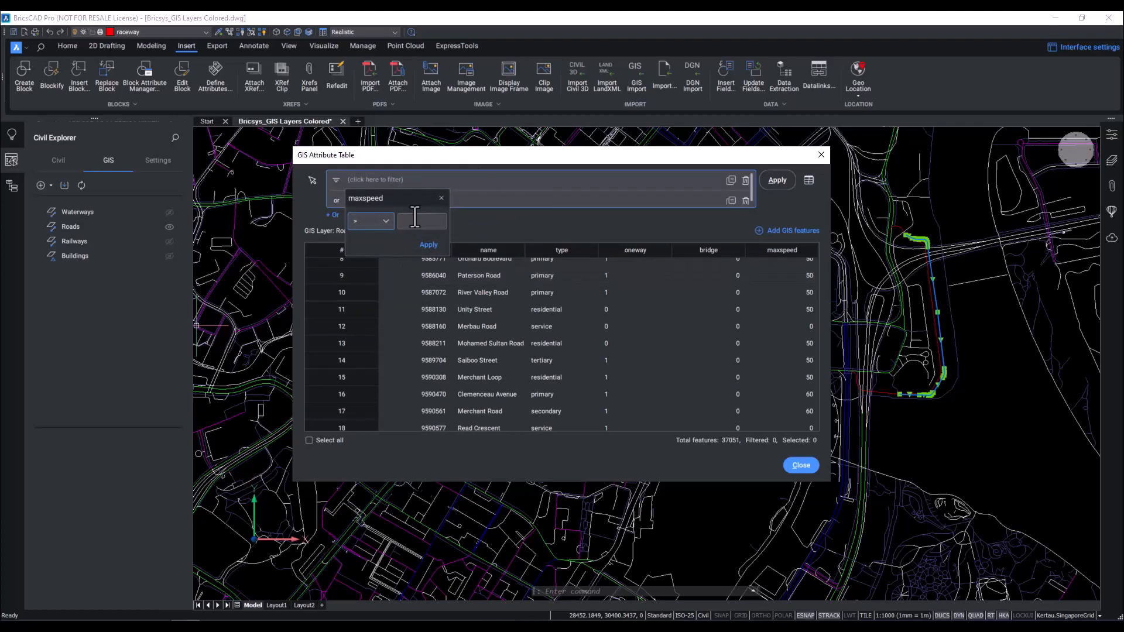
pyautogui.write('90')
pyautogui.click(429, 243)
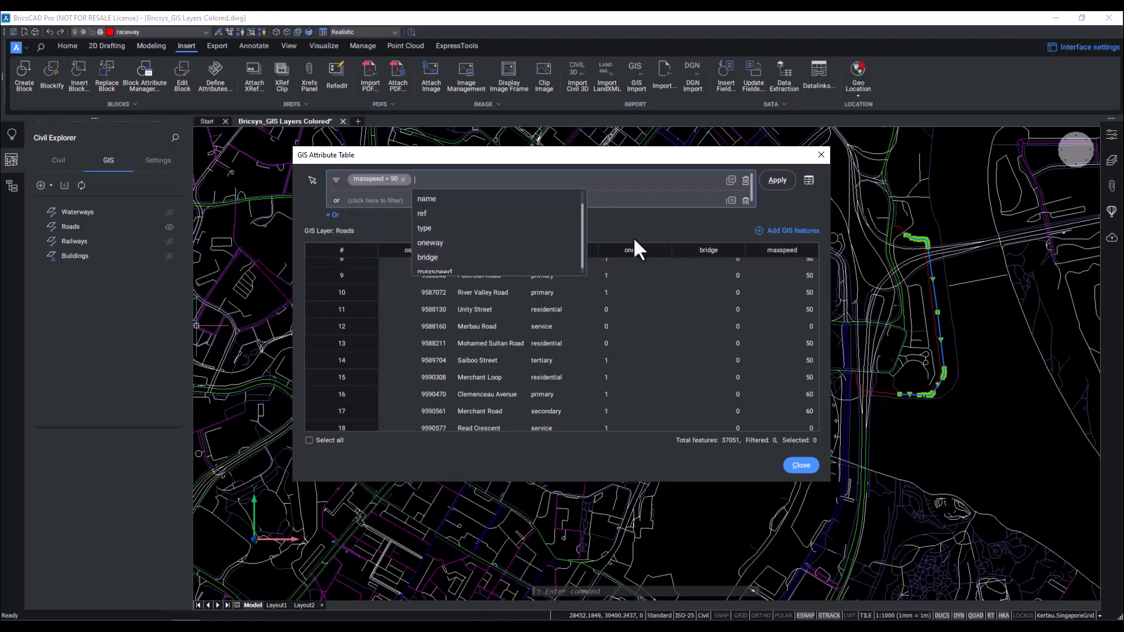
pyautogui.click(770, 179)
# Set maxspeed to 90 for both filtered Central Expressway motorway records and close the attribute table
pyautogui.click(808, 266)
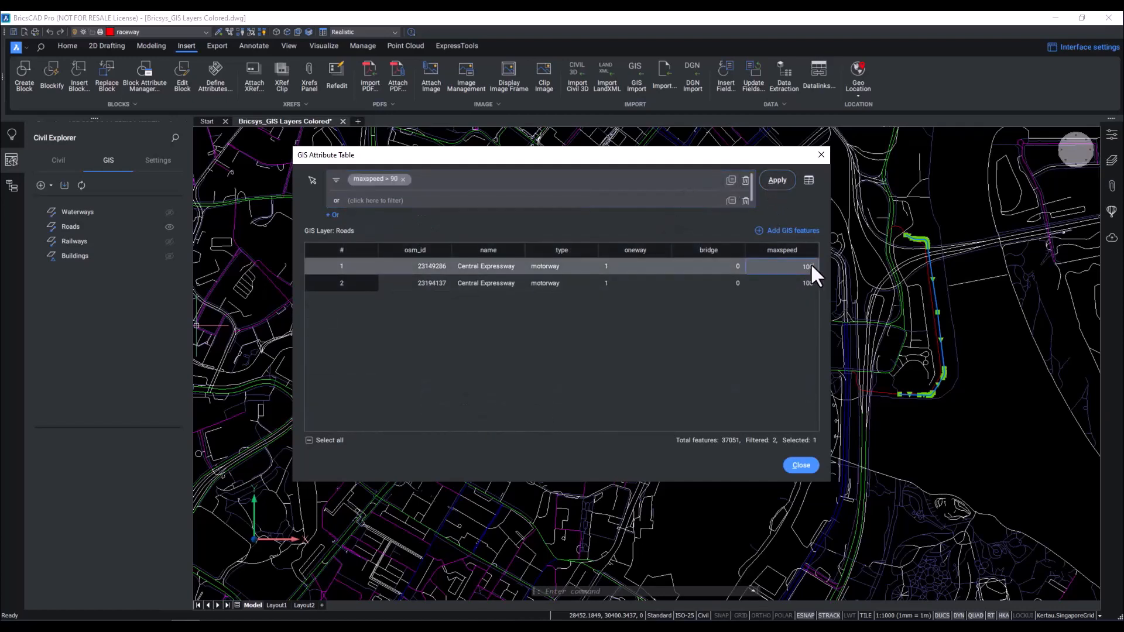
pyautogui.write('90')
pyautogui.click(799, 282)
pyautogui.write('10')
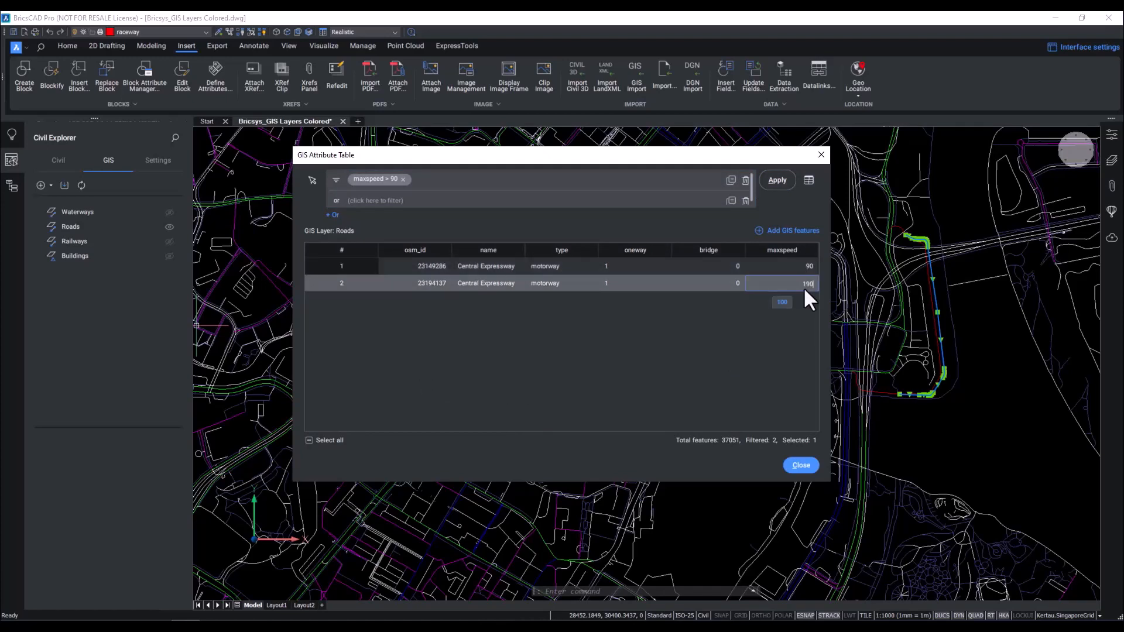
pyautogui.write('90')
pyautogui.click(803, 462)
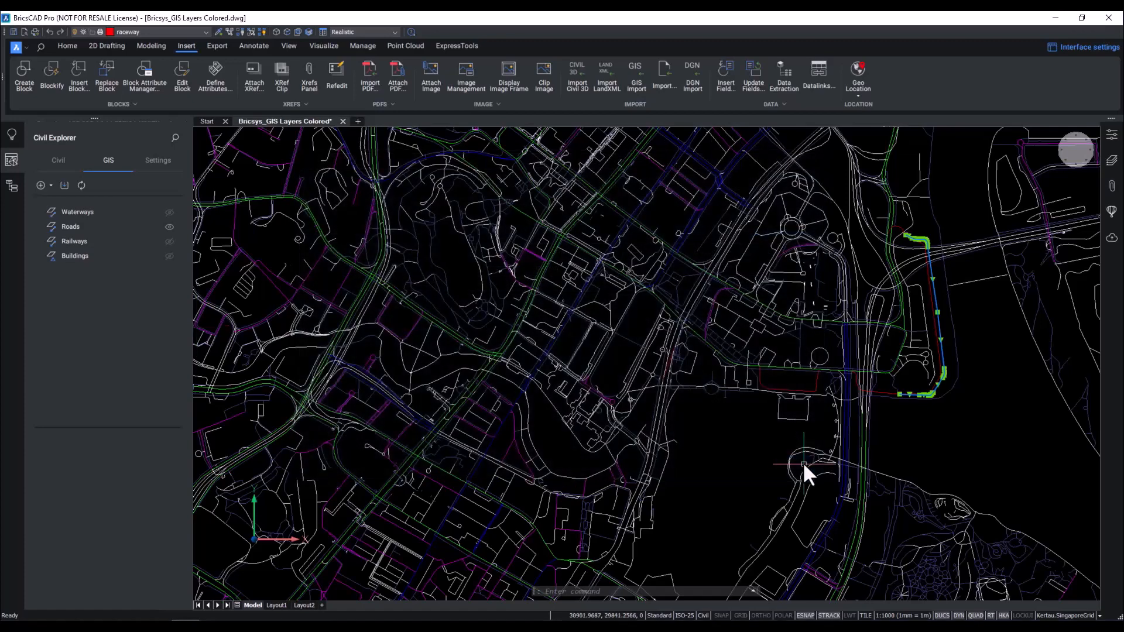
# Start a new GIS layer named Water with the geometry type Line
pyautogui.scroll(-2, 375, 357)
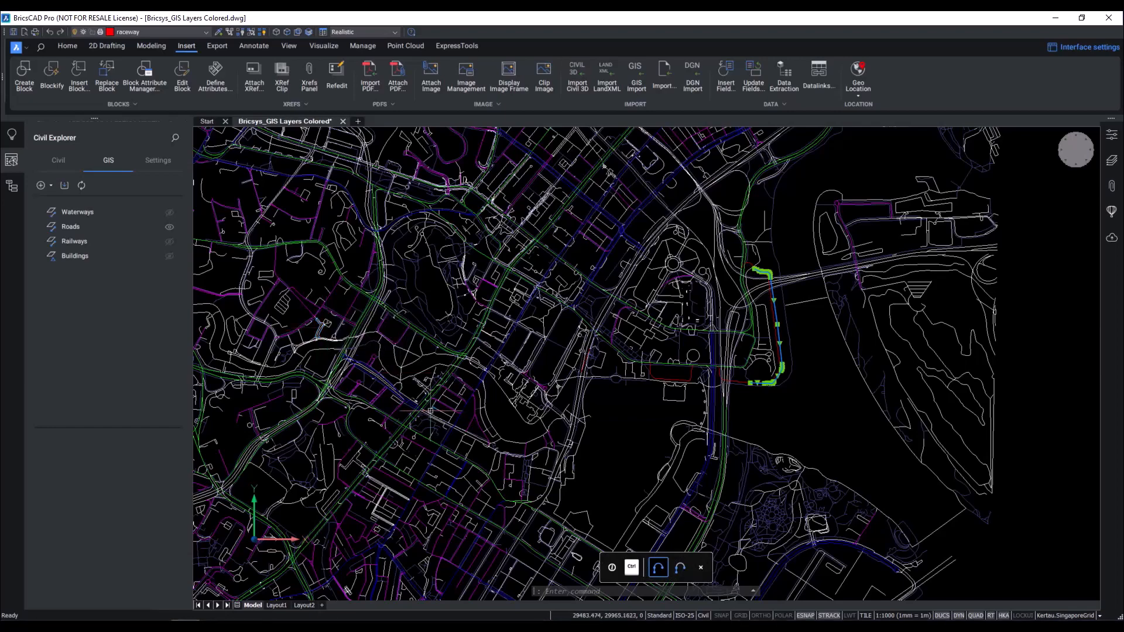
pyautogui.moveTo(611, 442); pyautogui.dragTo(644, 275, button='middle')
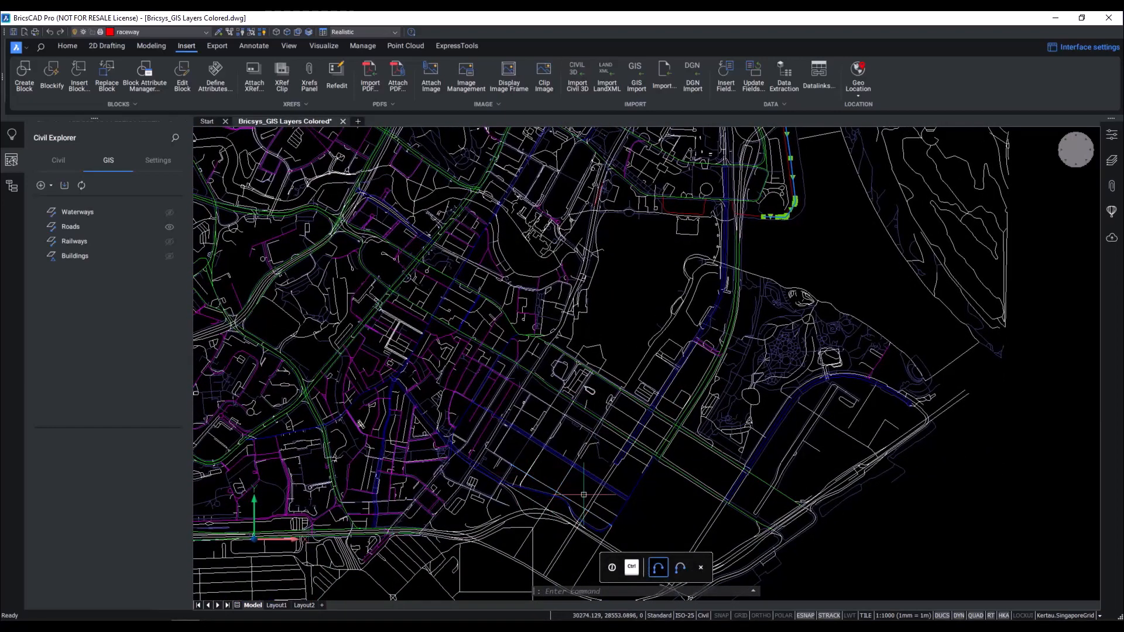
pyautogui.moveTo(575, 476); pyautogui.dragTo(546, 455, button='middle')
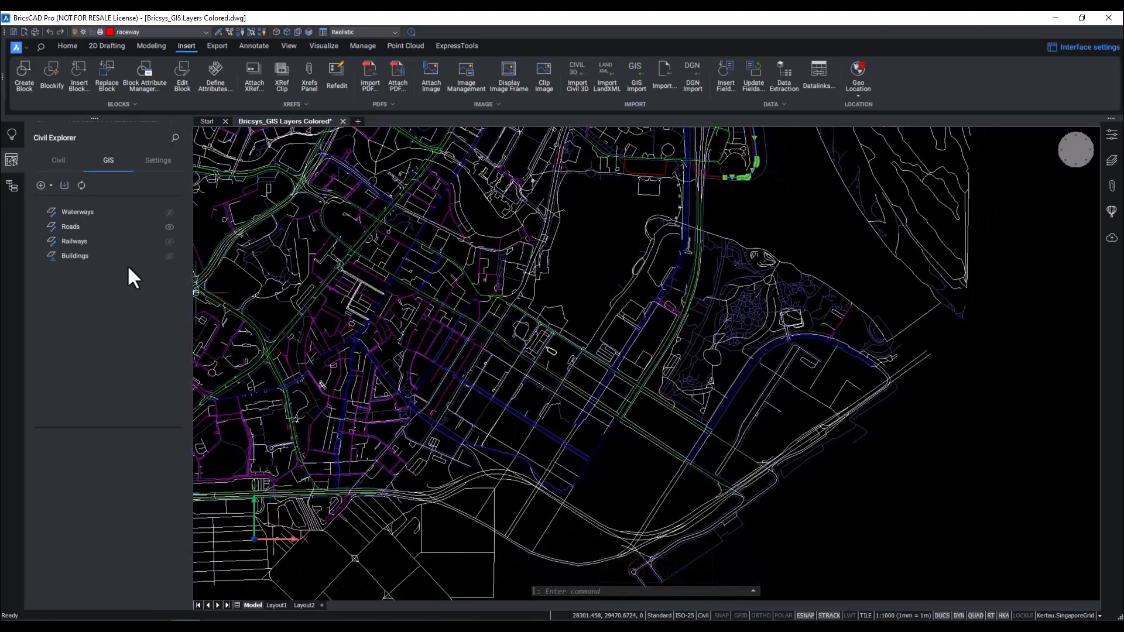
pyautogui.click(50, 185)
pyautogui.click(61, 216)
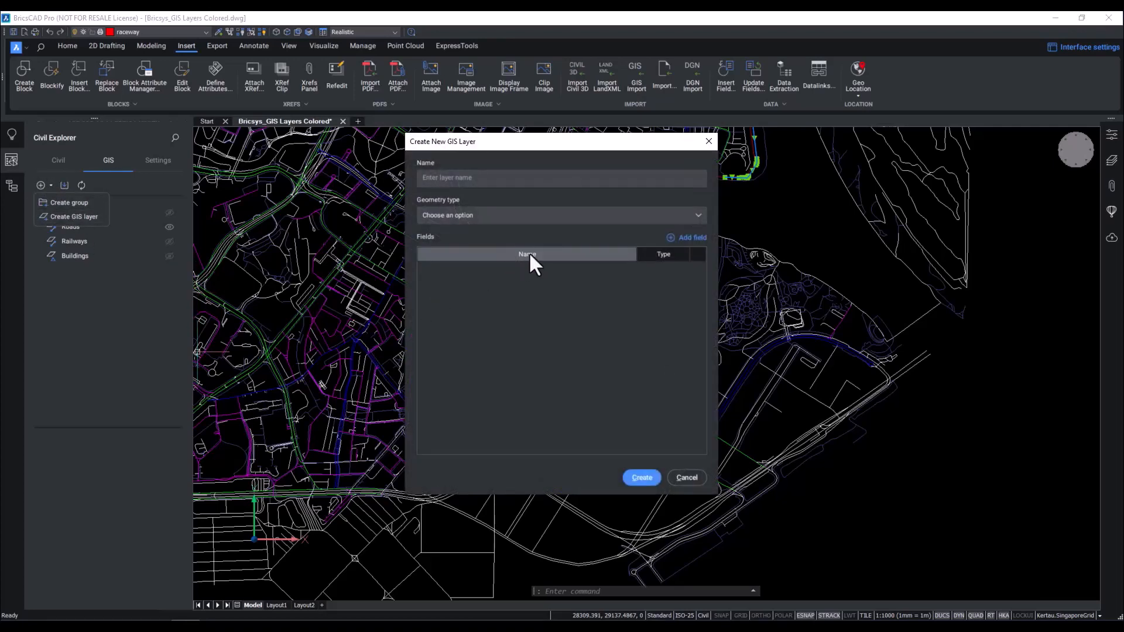
pyautogui.click(507, 181)
pyautogui.write('Water')
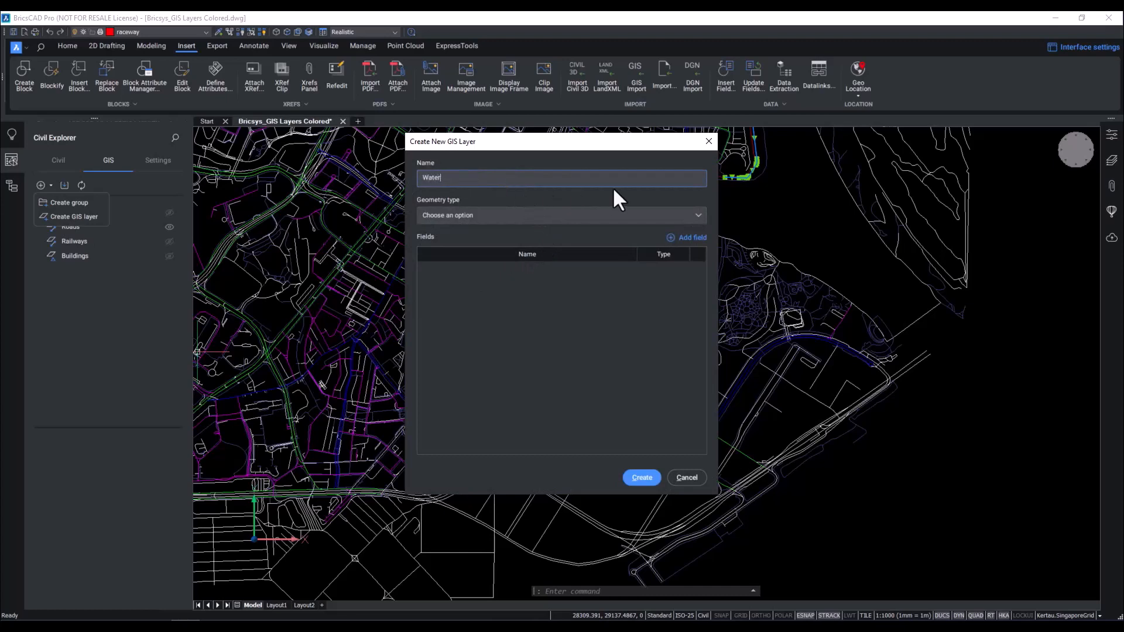
pyautogui.click(599, 216)
pyautogui.click(542, 245)
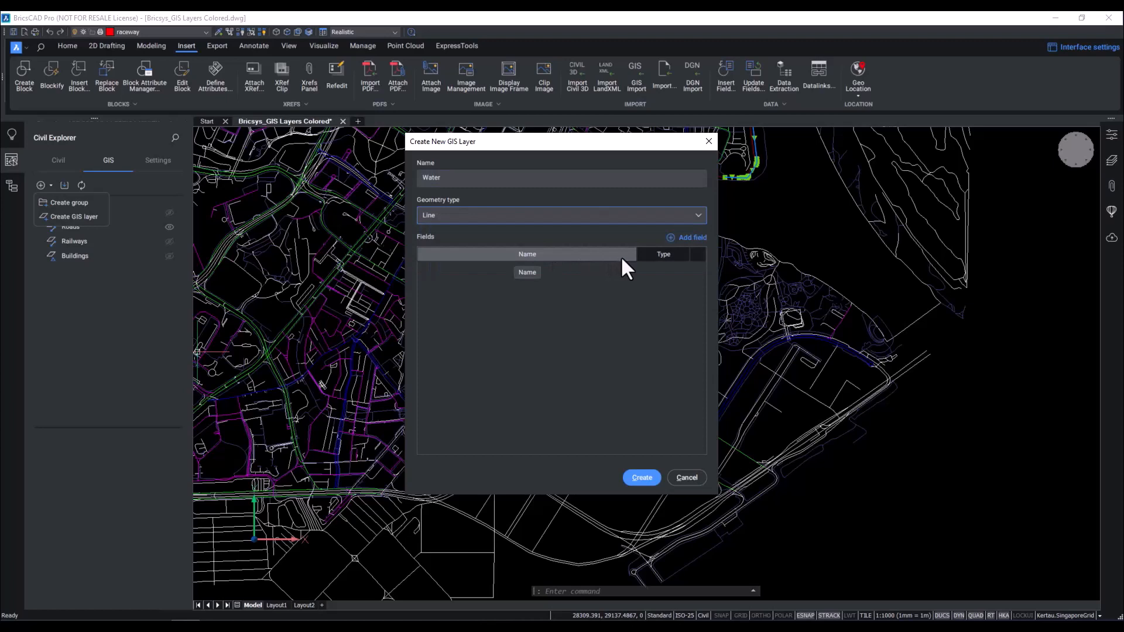
# Add three fields to the new Water layer, named Depth (m), Material and Thickness (mm)
pyautogui.doubleClick(675, 237)
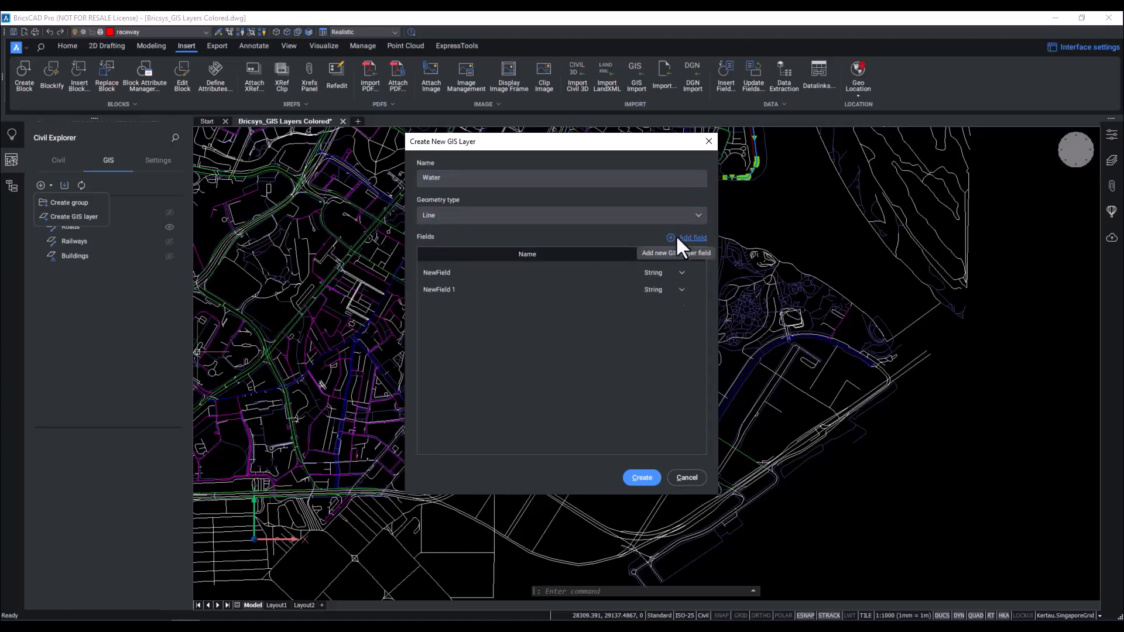
pyautogui.click(675, 237)
pyautogui.doubleClick(501, 273)
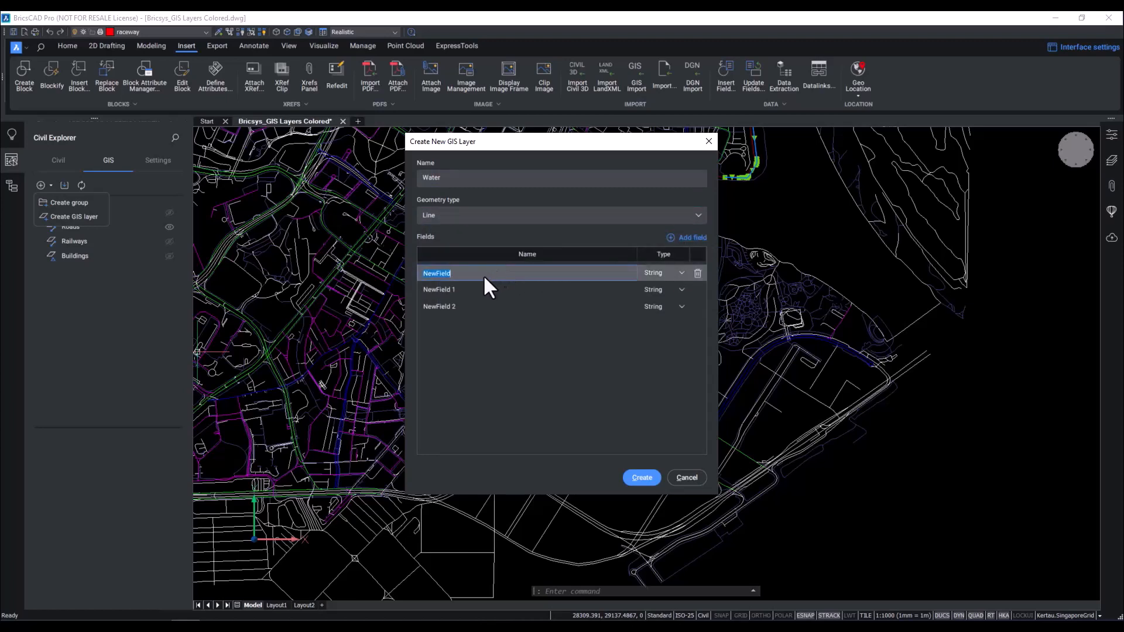
pyautogui.write('Depth (m')
pyautogui.doubleClick(476, 286)
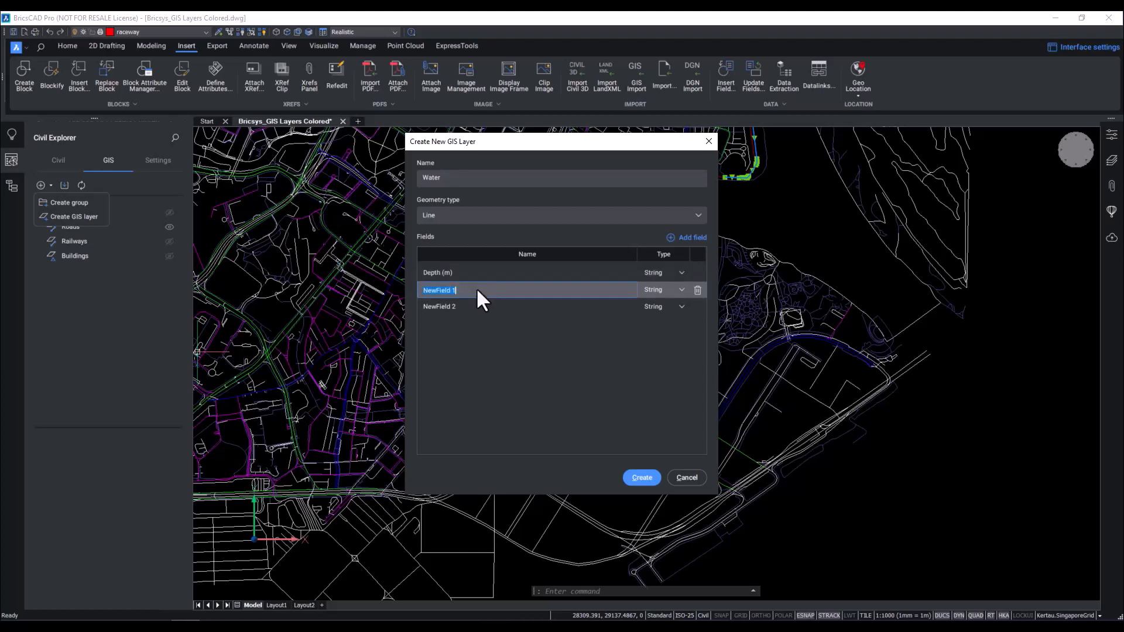
pyautogui.write('Material')
pyautogui.doubleClick(471, 308)
pyautogui.write('Thickness (mm')
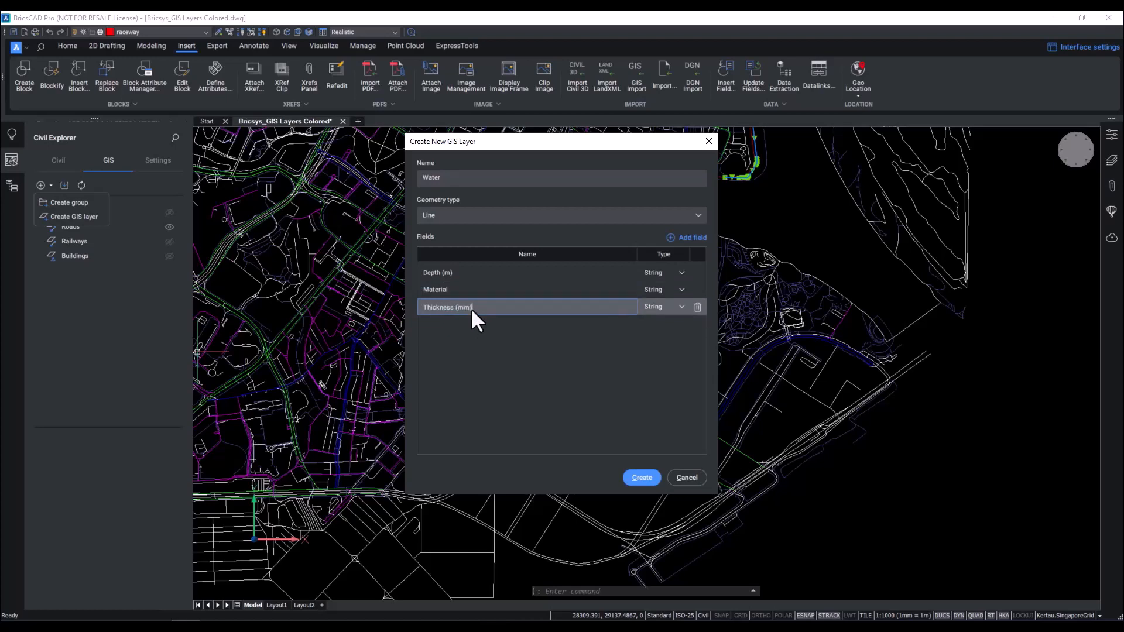
# Set the Depth (m) field type to Real, choose the Thickness (mm) field type, and create the Water layer
pyautogui.click(673, 273)
pyautogui.click(676, 273)
pyautogui.click(655, 306)
pyautogui.click(669, 307)
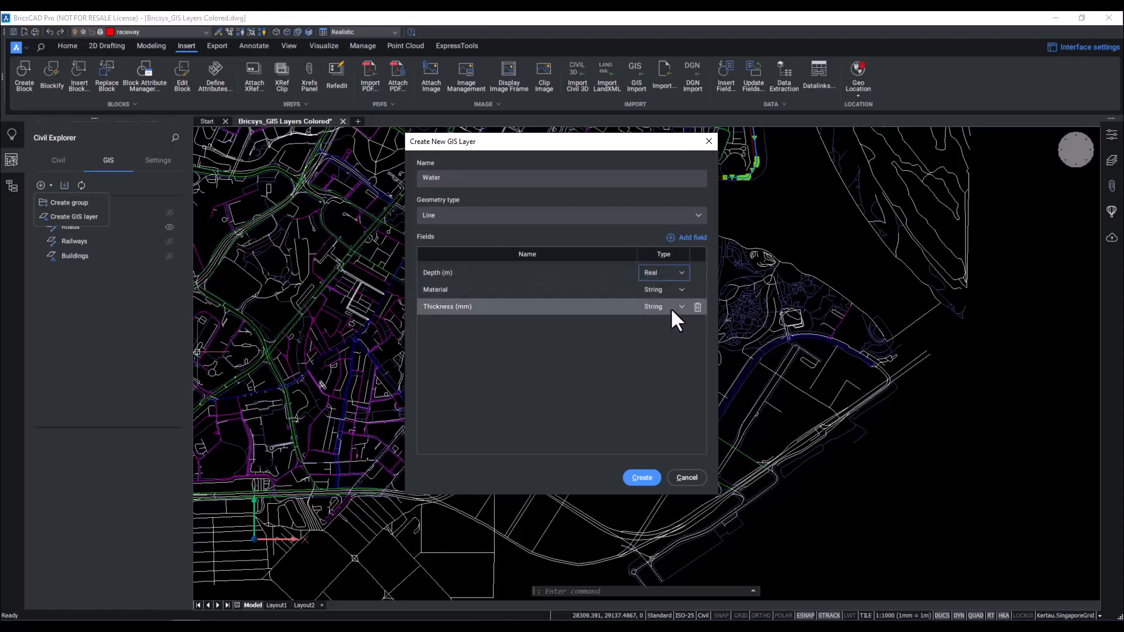
pyautogui.click(669, 308)
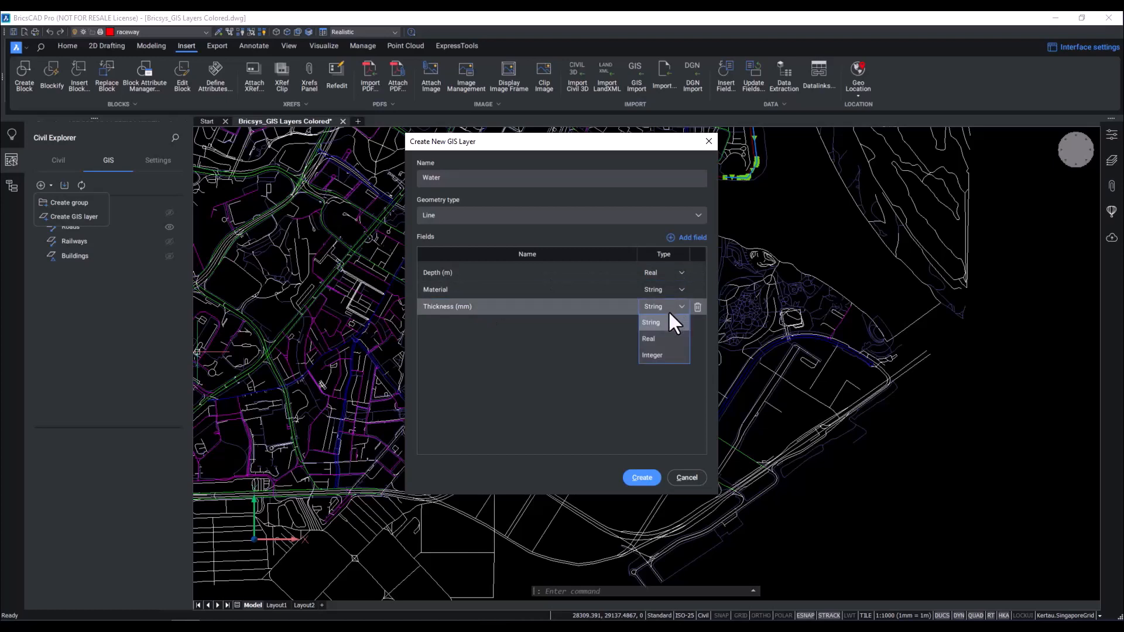
pyautogui.click(642, 478)
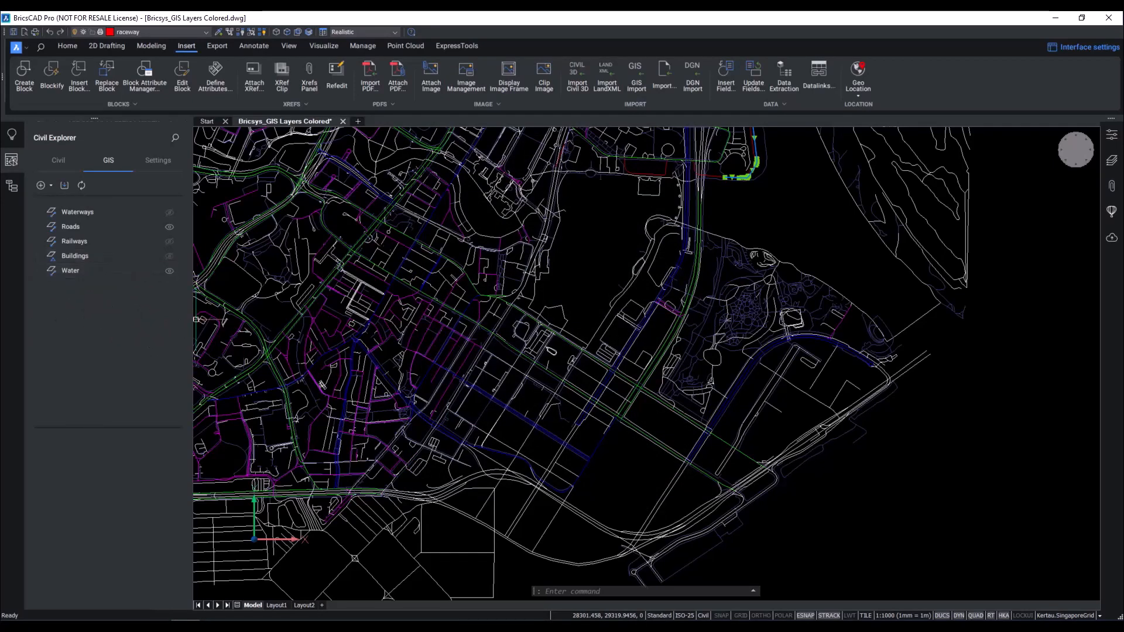
# Clear the raceway selection and draw two connected line segments alongside the roads bordering the empty block in the southern area
pyautogui.scroll(2, 591, 494)
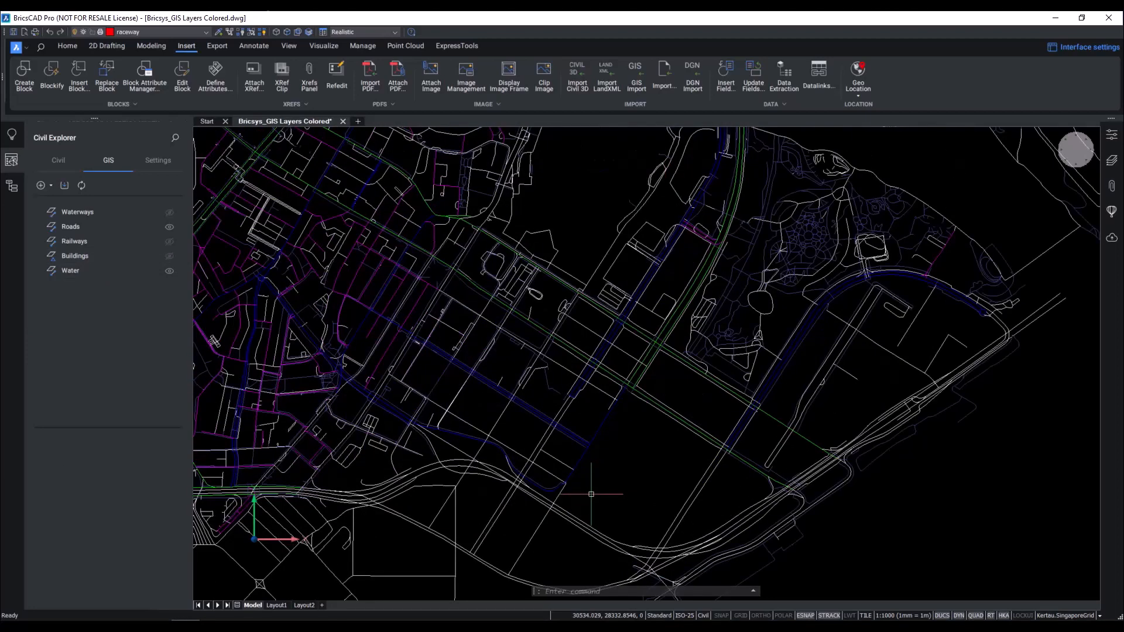
pyautogui.press('Escape')
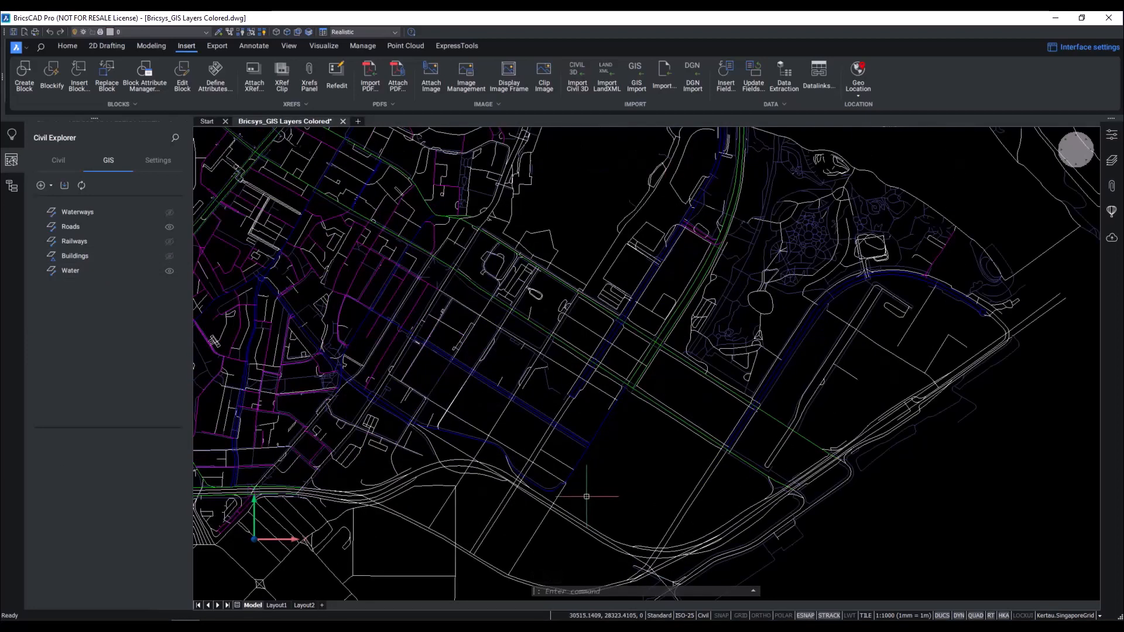
pyautogui.write('L')
pyautogui.press('Return')
pyautogui.click(585, 496)
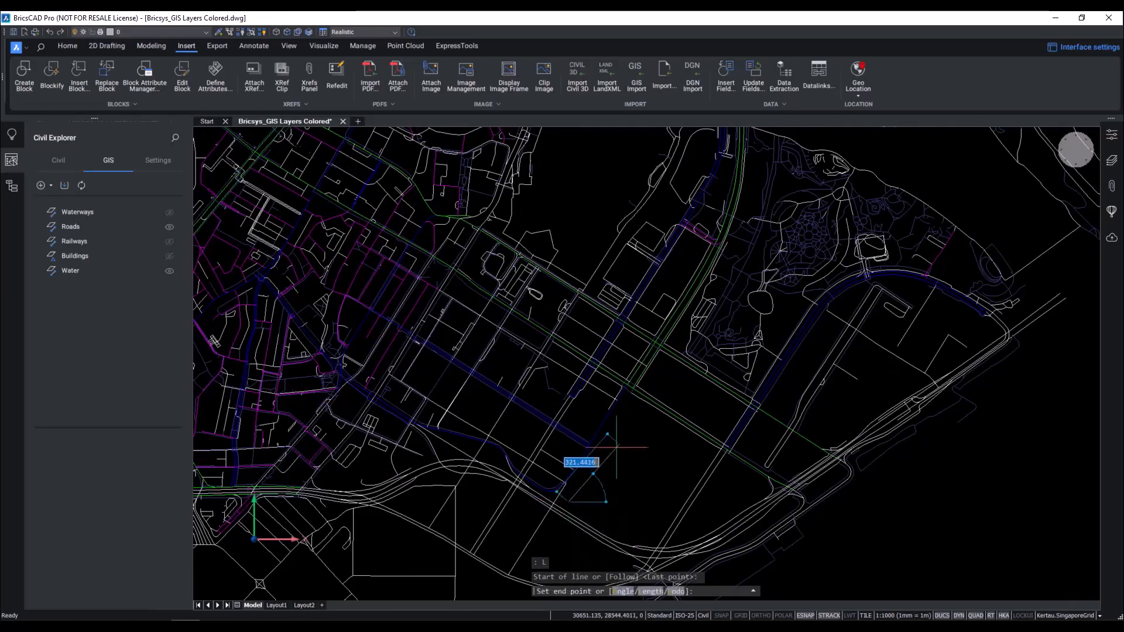
pyautogui.scroll(3, 625, 403)
pyautogui.click(630, 404)
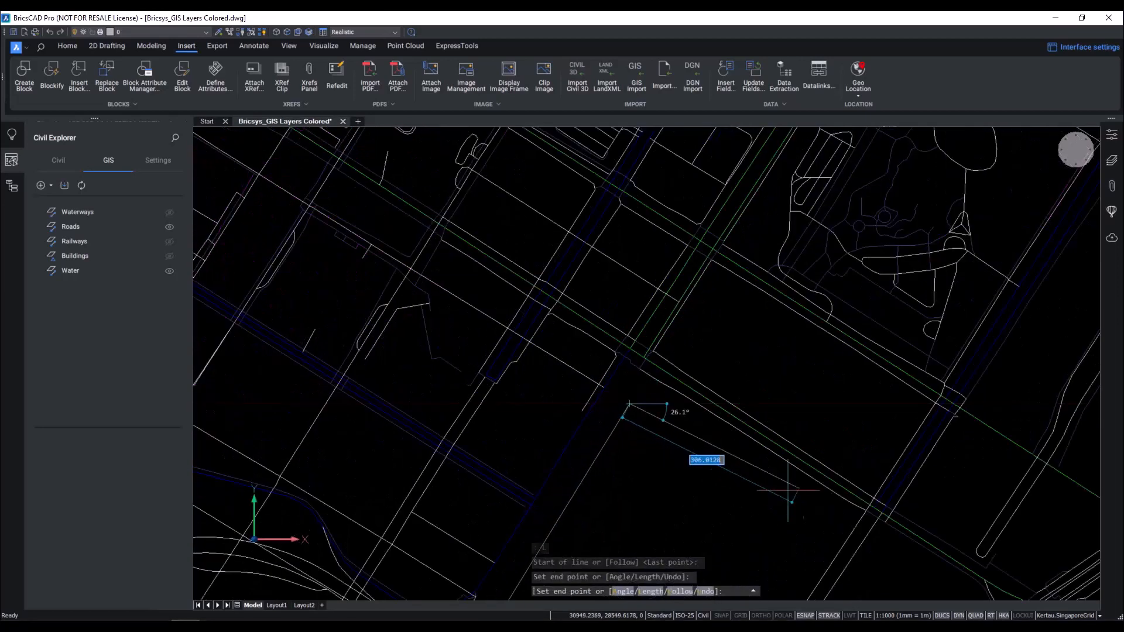
pyautogui.click(828, 516)
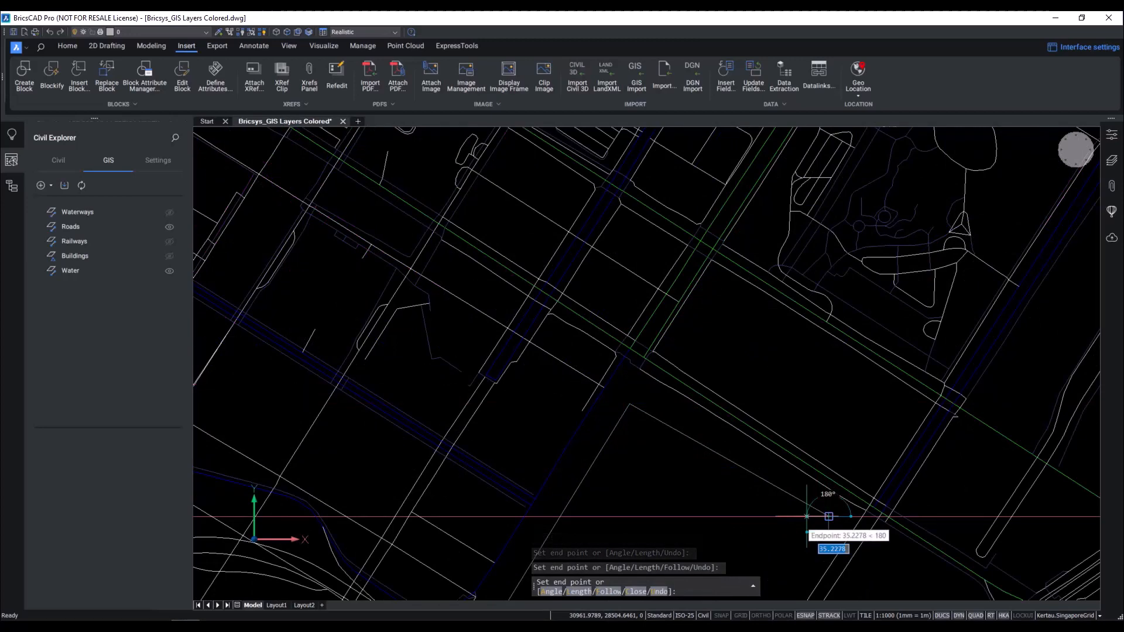
pyautogui.press('Return')
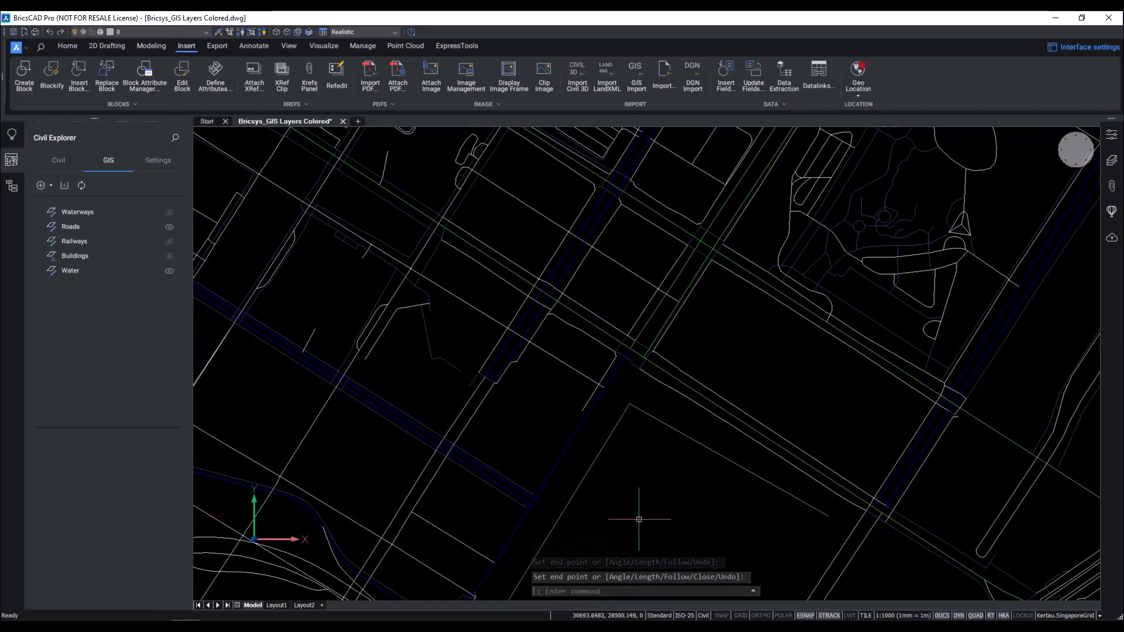
pyautogui.moveTo(639, 519); pyautogui.dragTo(634, 455, button='middle')
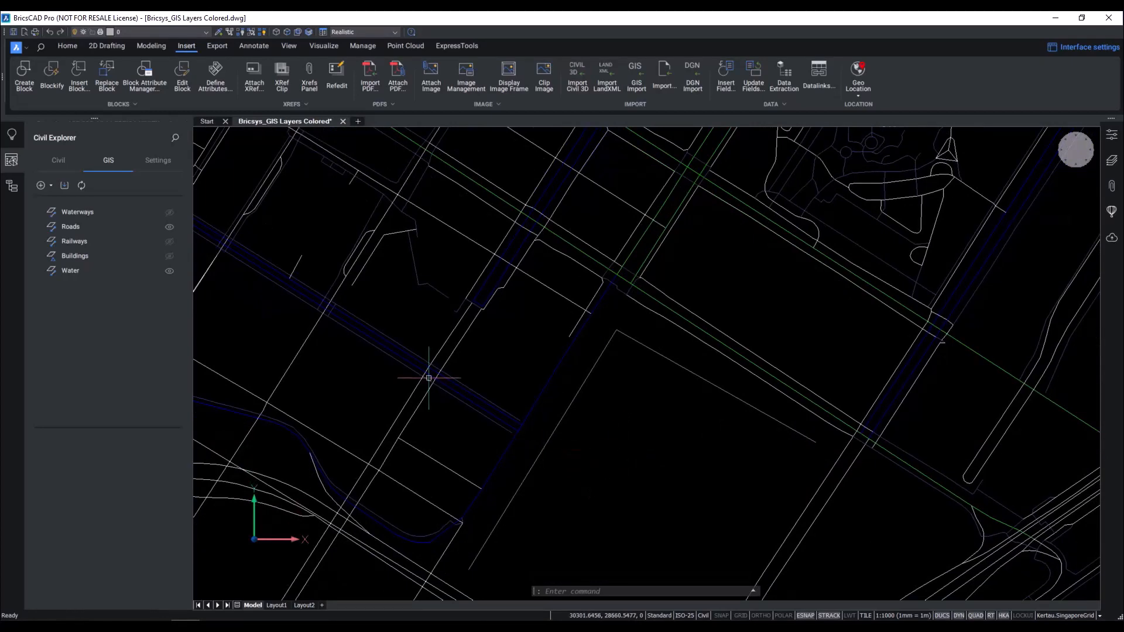
# Add the two drawn line segments beside the empty block as GIS features of the Water layer
pyautogui.doubleClick(115, 274)
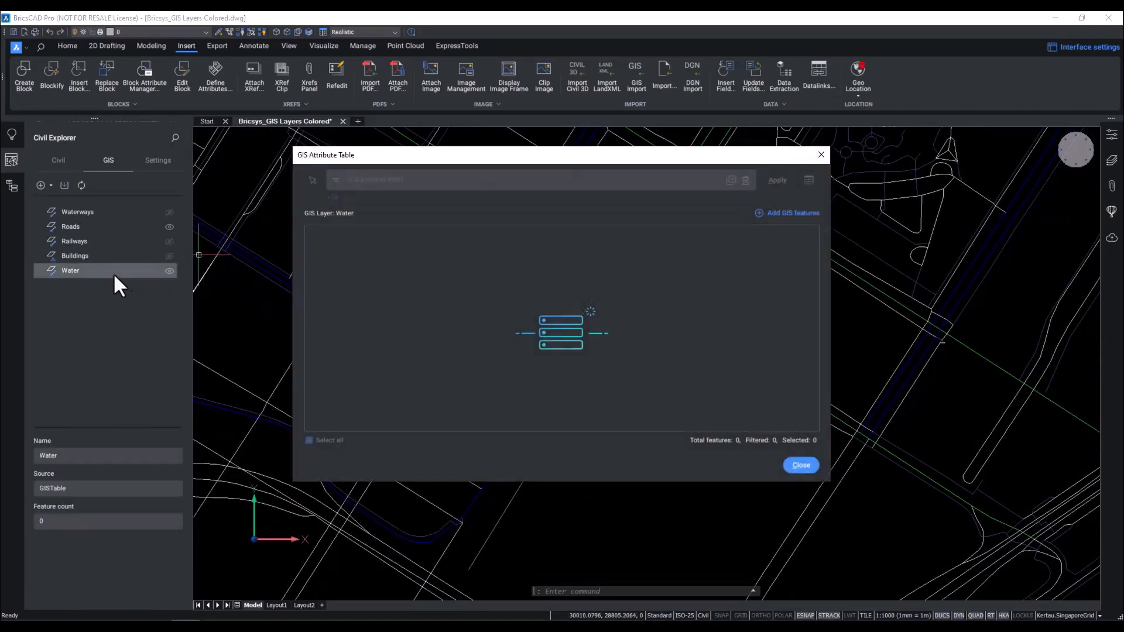
pyautogui.click(787, 213)
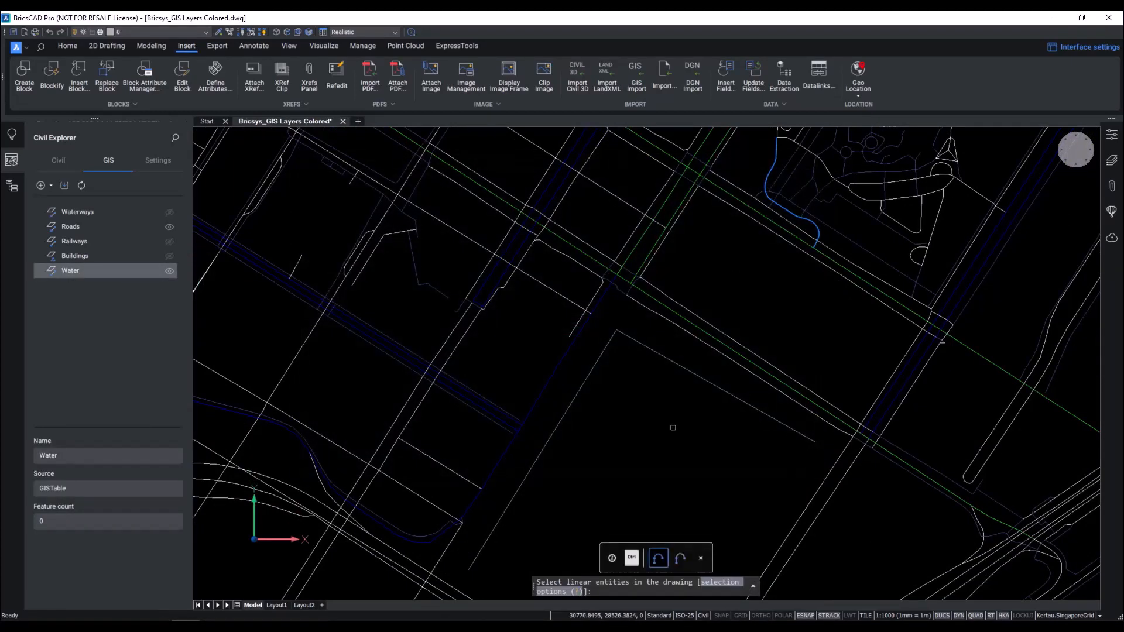
pyautogui.click(679, 423)
pyautogui.click(606, 333)
pyautogui.press('Return')
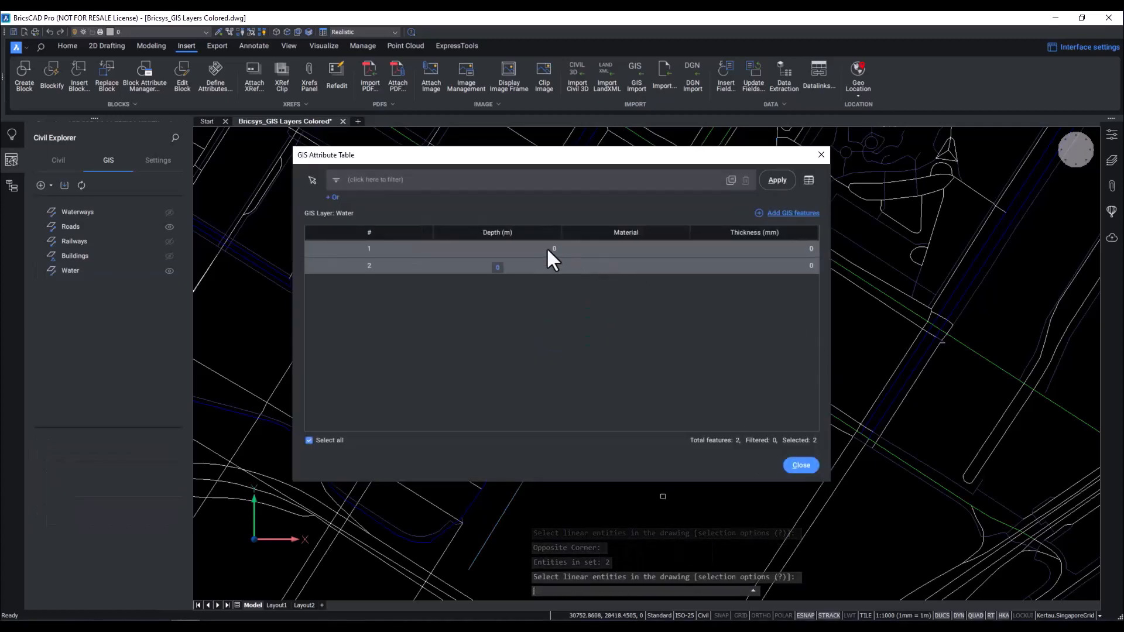
# Set the Depth (m) of both Water features to 1.2 in the attribute table
pyautogui.click(546, 248)
pyautogui.press('BackSpace')
pyautogui.write('1')
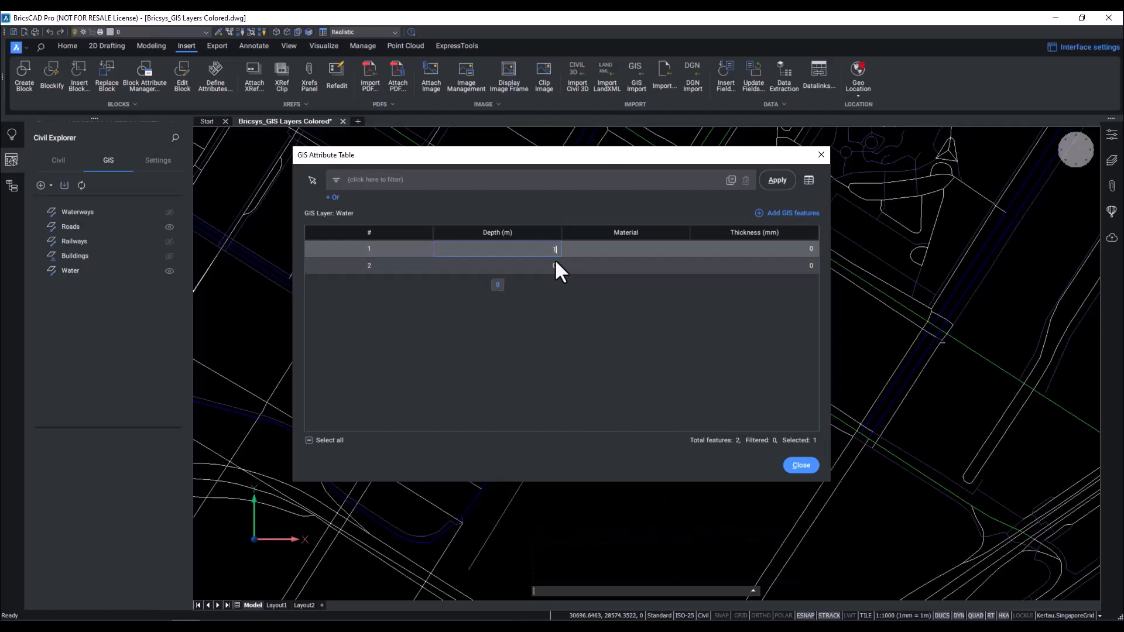
pyautogui.write('.2')
pyautogui.click(544, 265)
pyautogui.write('1')
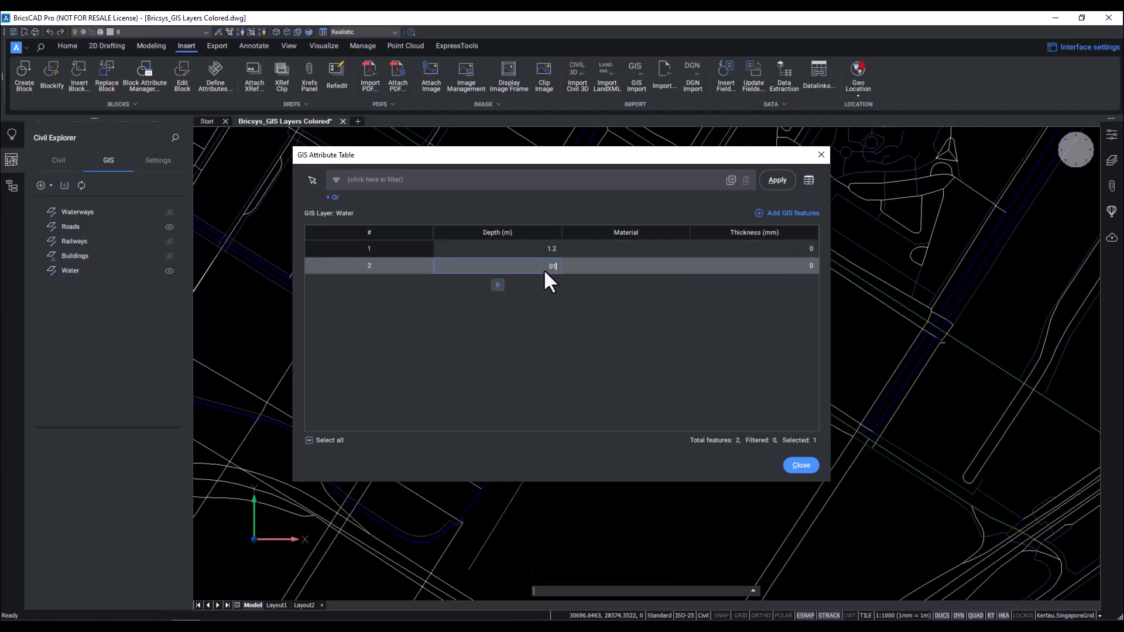
pyautogui.write('.2')
# Enter PVC as the Material of both Water features
pyautogui.click(639, 253)
pyautogui.write('PV')
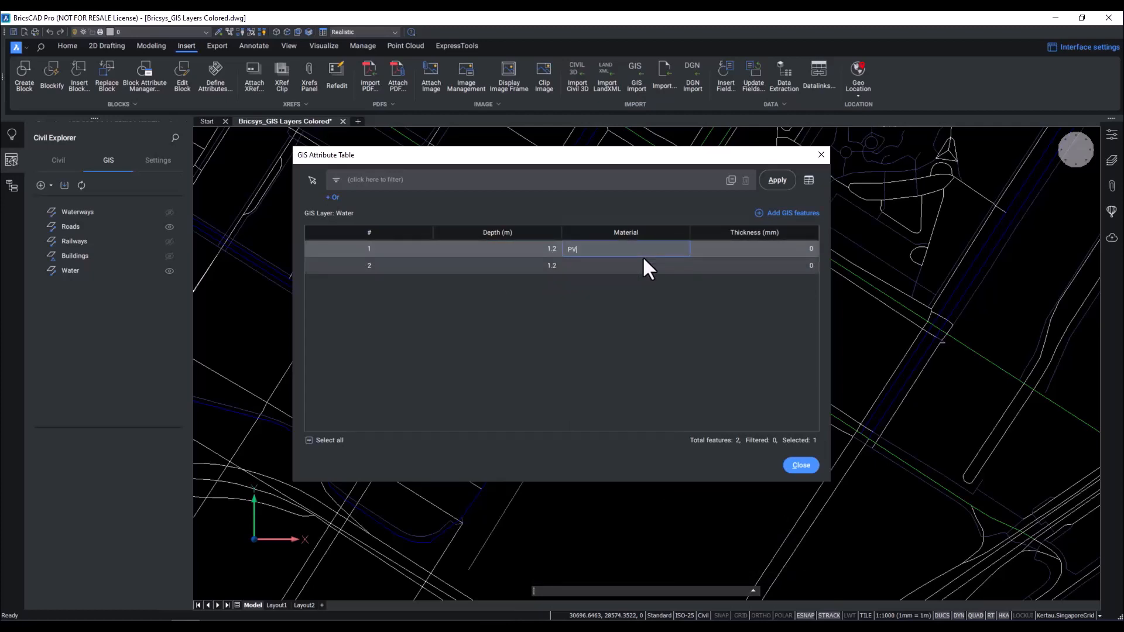
pyautogui.write('C')
pyautogui.click(640, 261)
pyautogui.write('PVC')
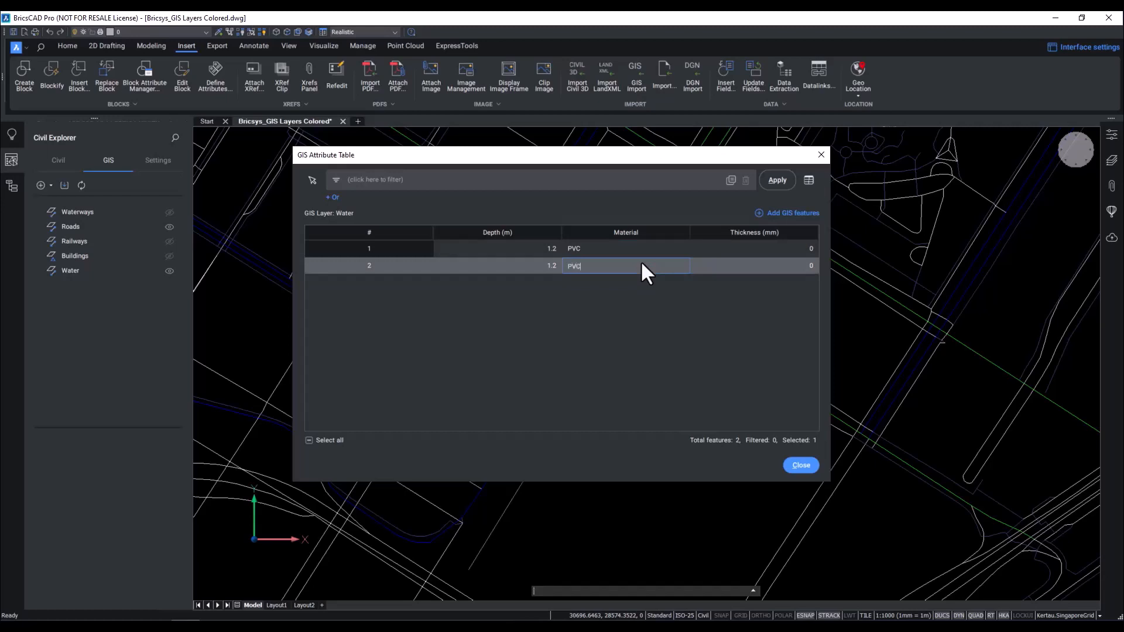
# Set the Thickness (mm) of both Water features to 150, apply the edits and recheck the saved attribute table
pyautogui.click(804, 250)
pyautogui.write('150')
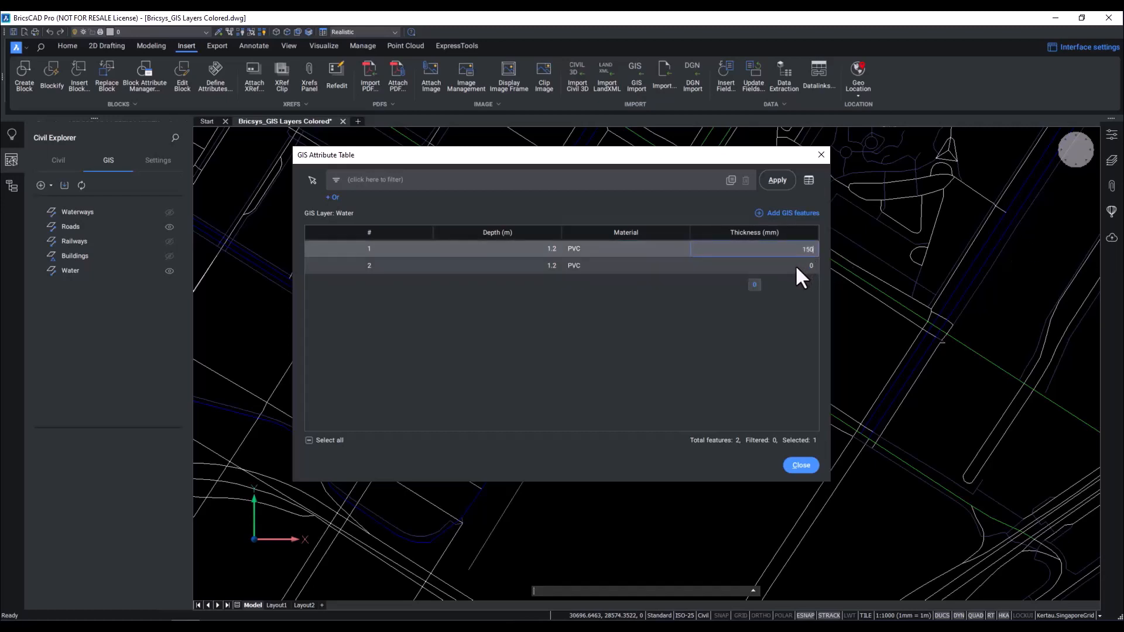
pyautogui.click(794, 265)
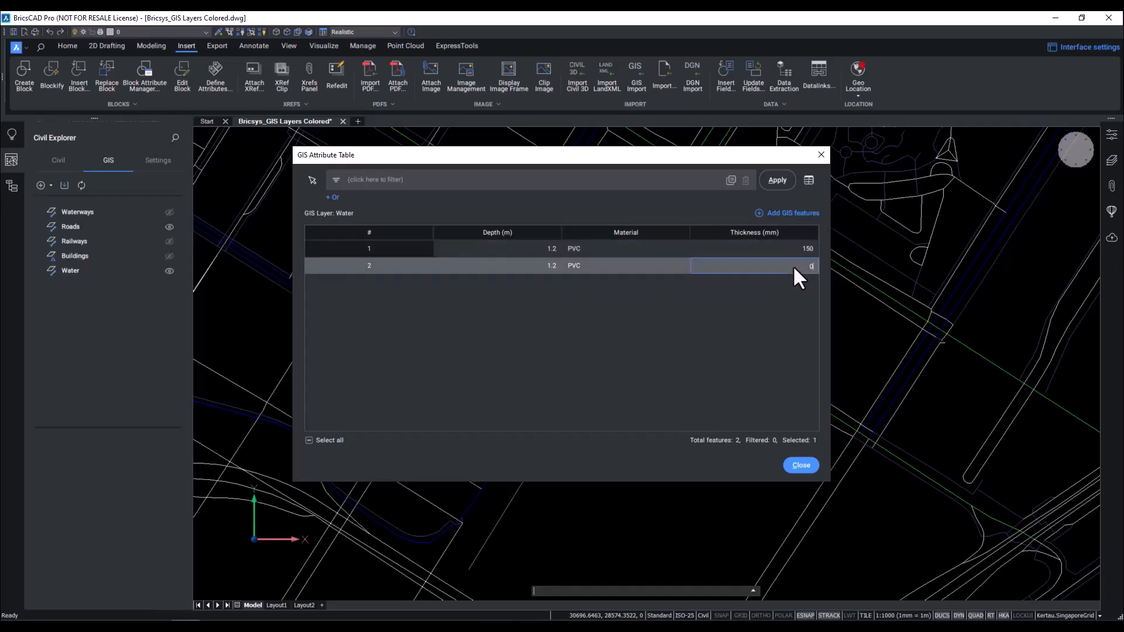
pyautogui.write('150')
pyautogui.click(781, 182)
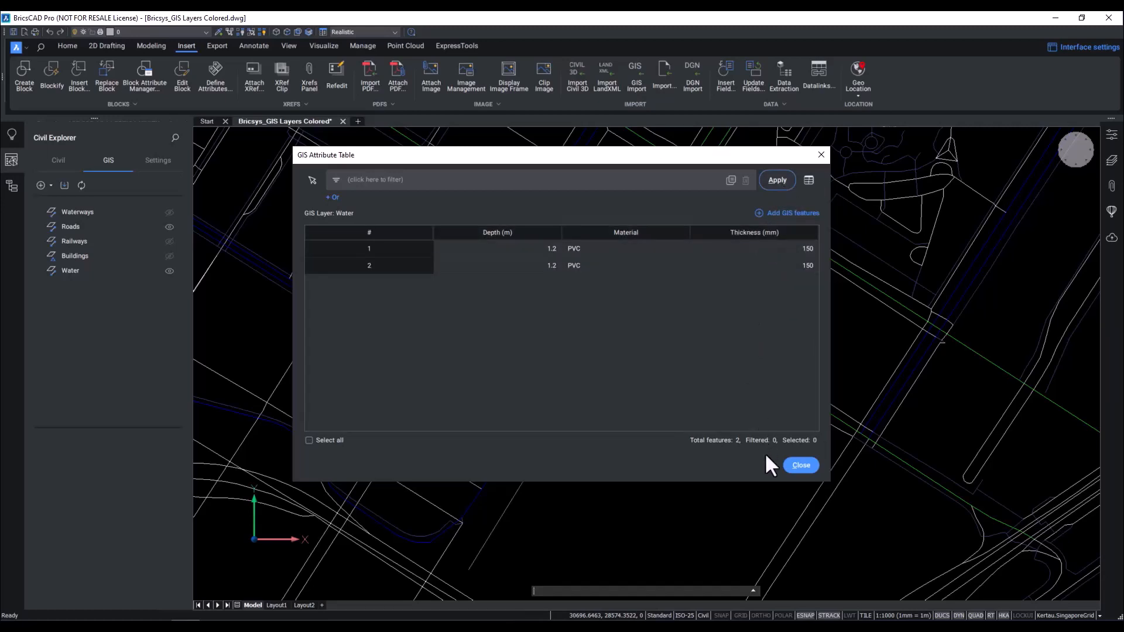
pyautogui.click(797, 465)
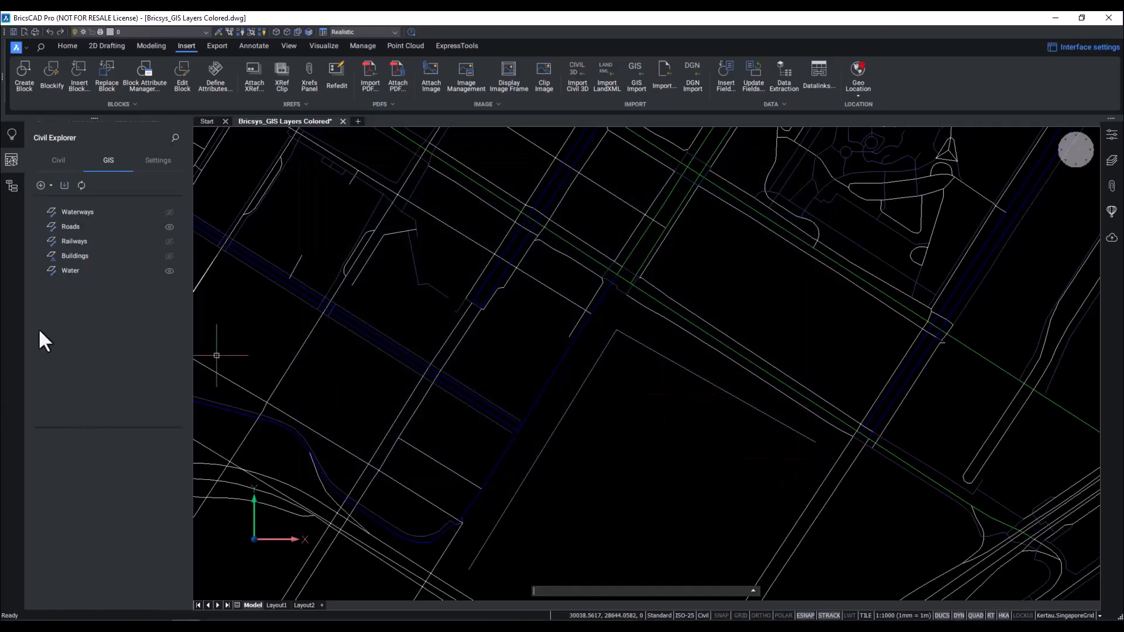
pyautogui.doubleClick(68, 271)
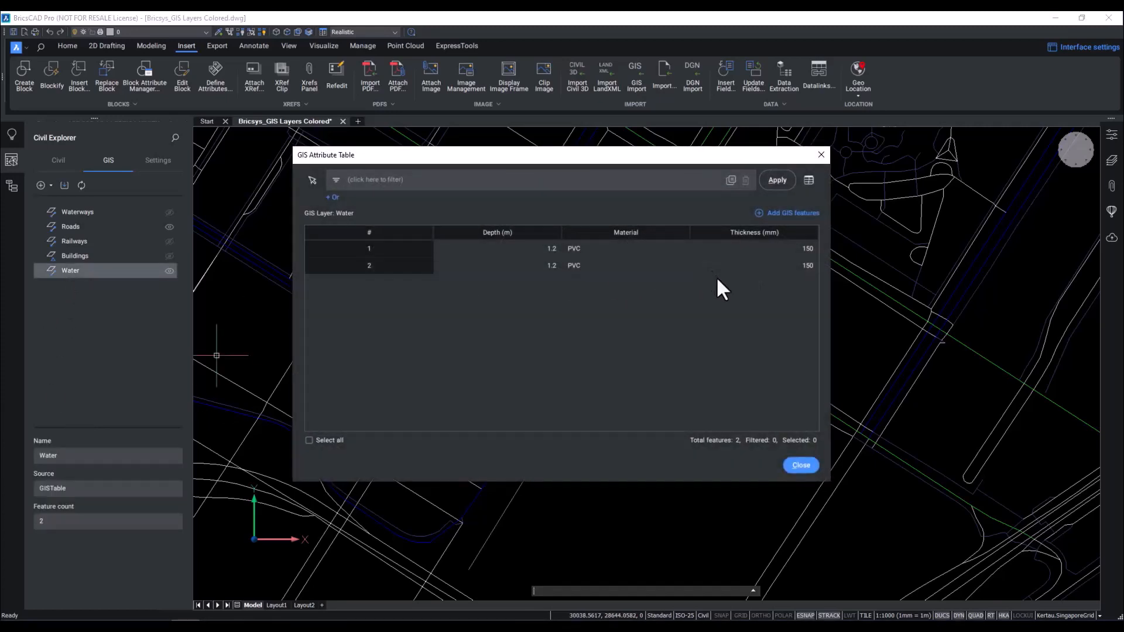
pyautogui.click(821, 156)
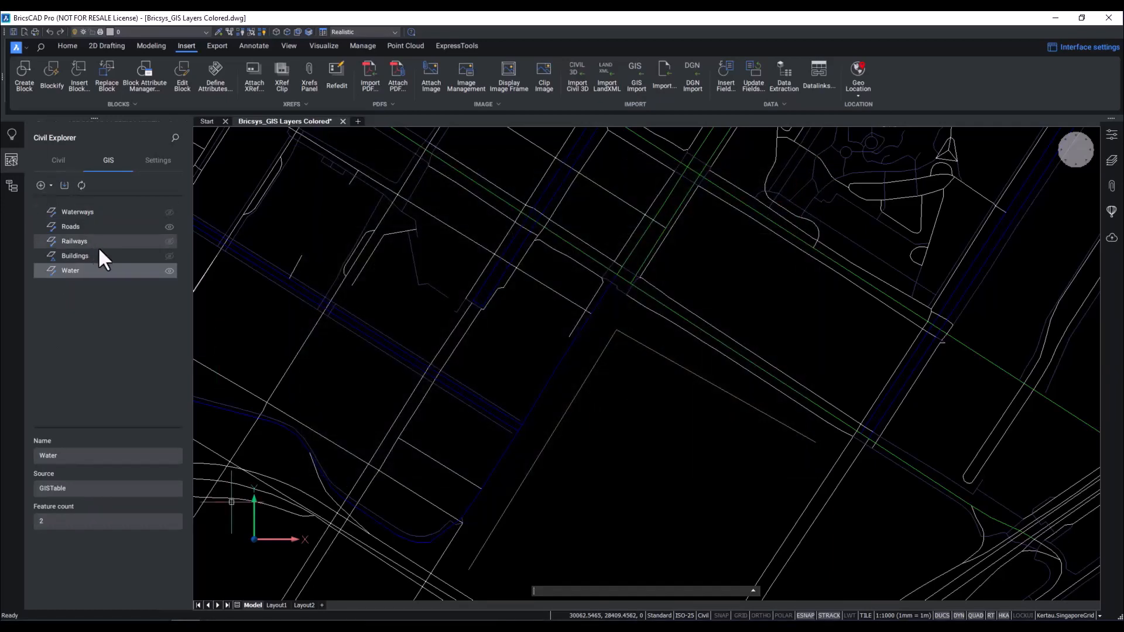
# Import all features of the Pipes.shp shapefile as a GIS layer, keeping the default import settings
pyautogui.moveTo(765, 282); pyautogui.dragTo(416, 342, button='middle')
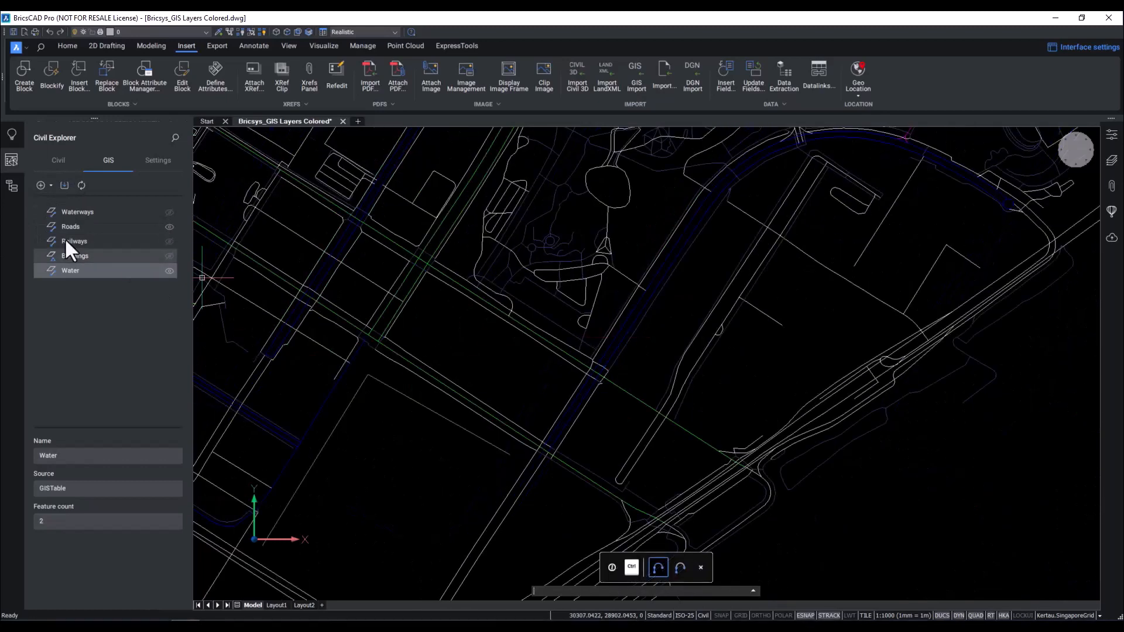
pyautogui.click(63, 185)
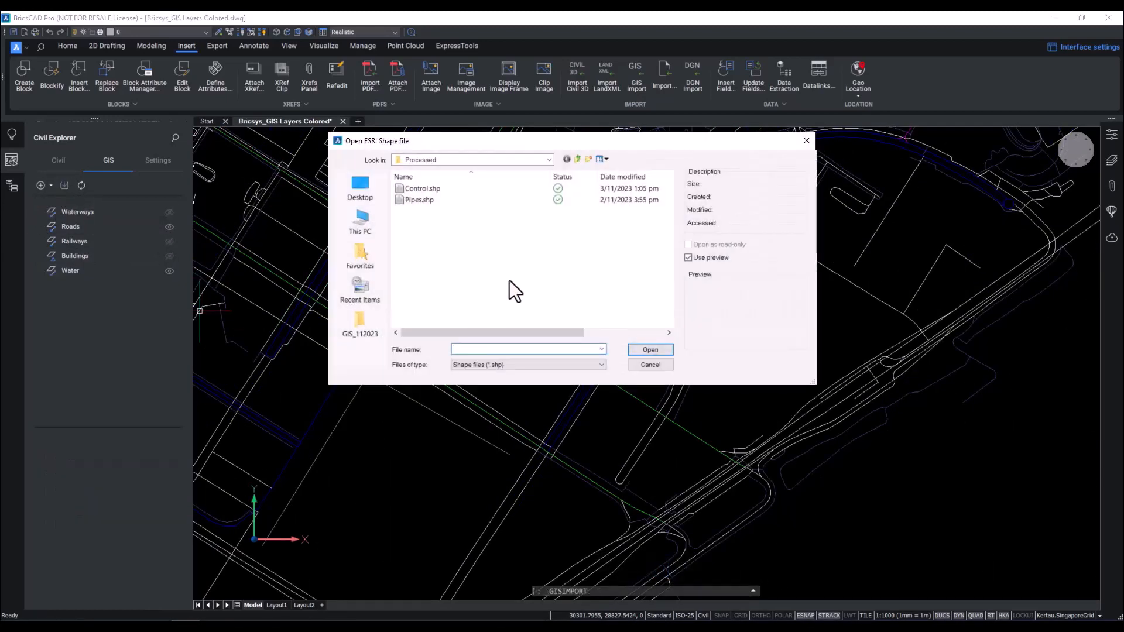
pyautogui.click(439, 200)
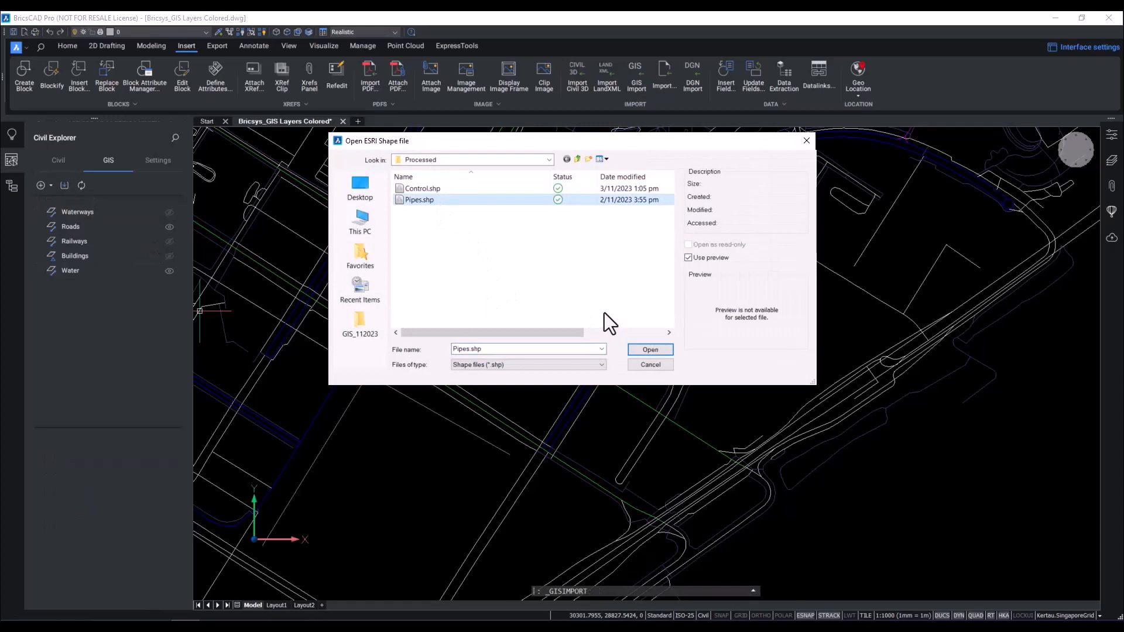
pyautogui.click(645, 349)
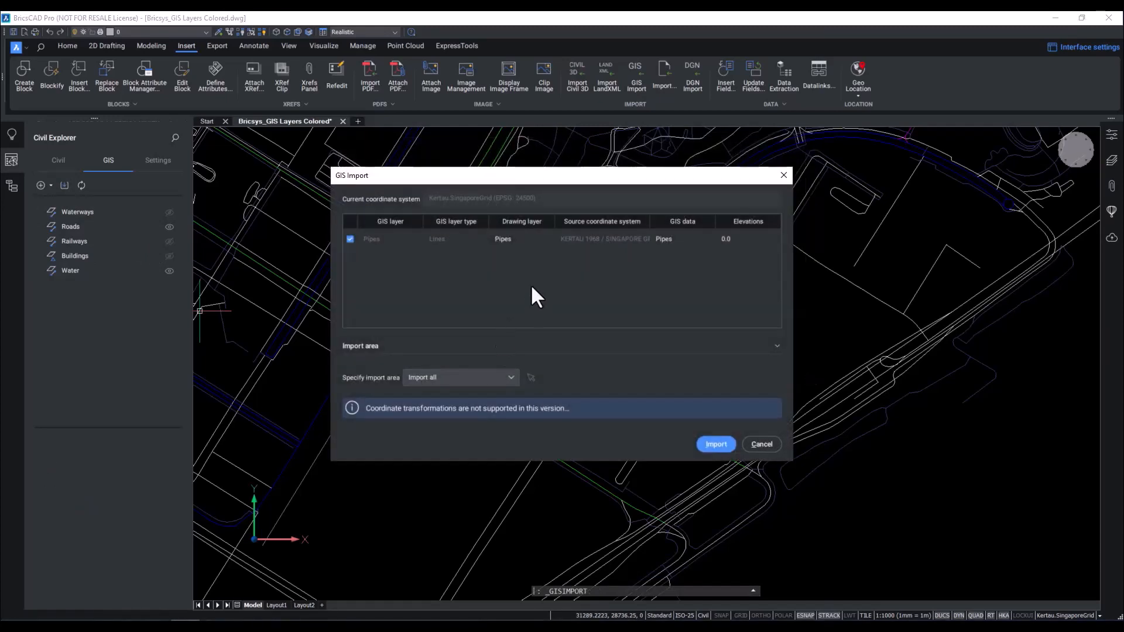
pyautogui.click(704, 444)
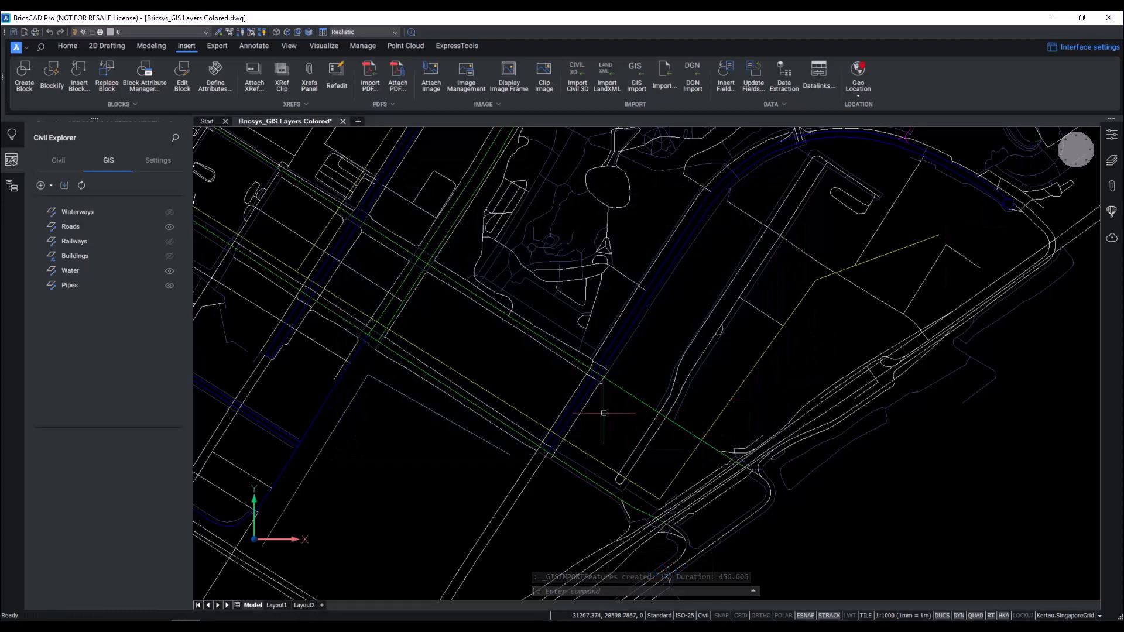
# Import all features of the Control.shp shapefile as a GIS layer, keeping the default import settings
pyautogui.moveTo(571, 426)
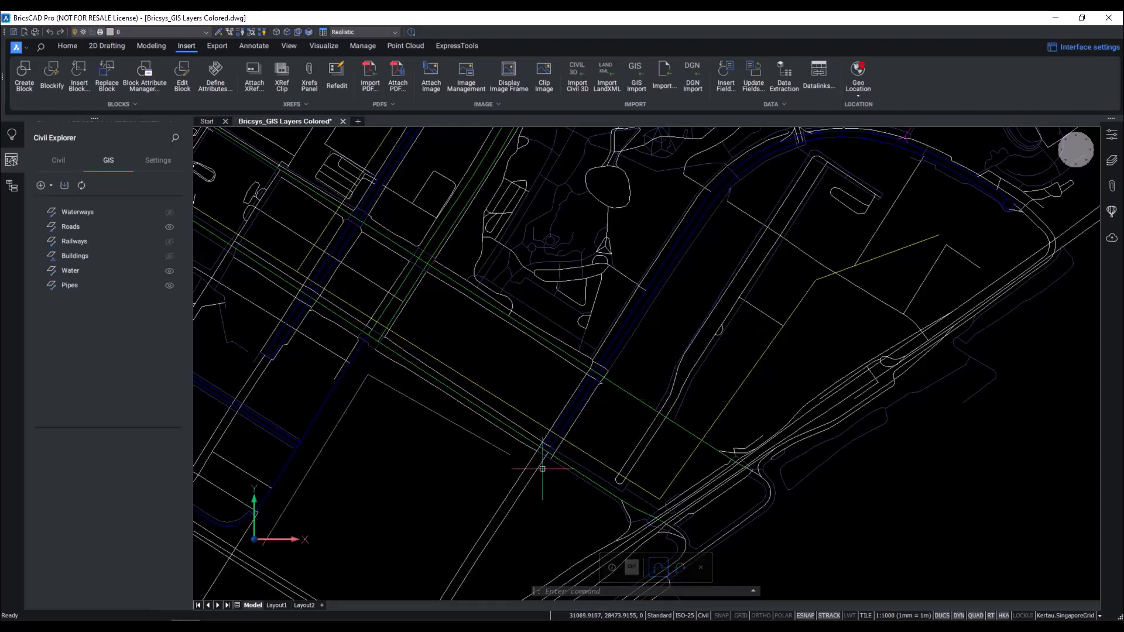
pyautogui.click(66, 185)
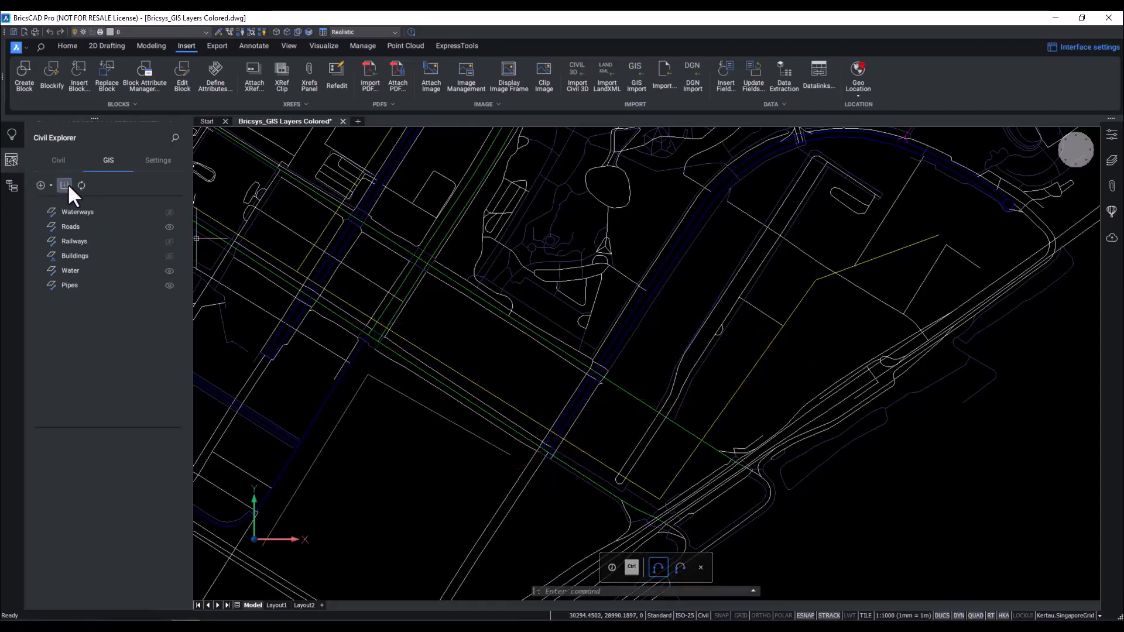
pyautogui.click(422, 188)
pyautogui.click(647, 350)
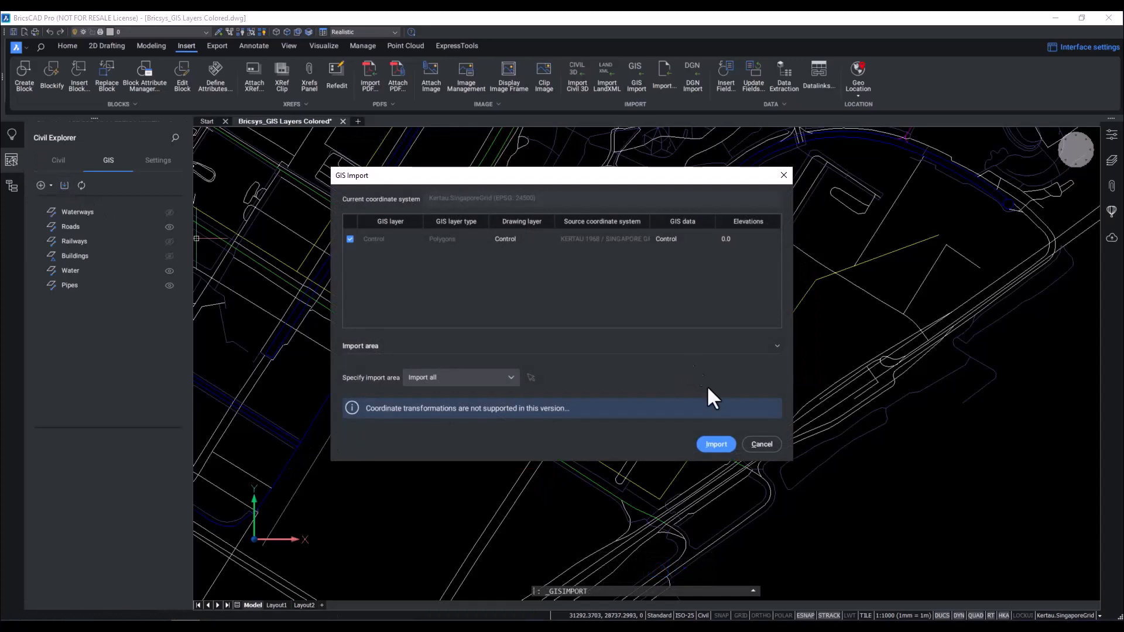
pyautogui.click(715, 444)
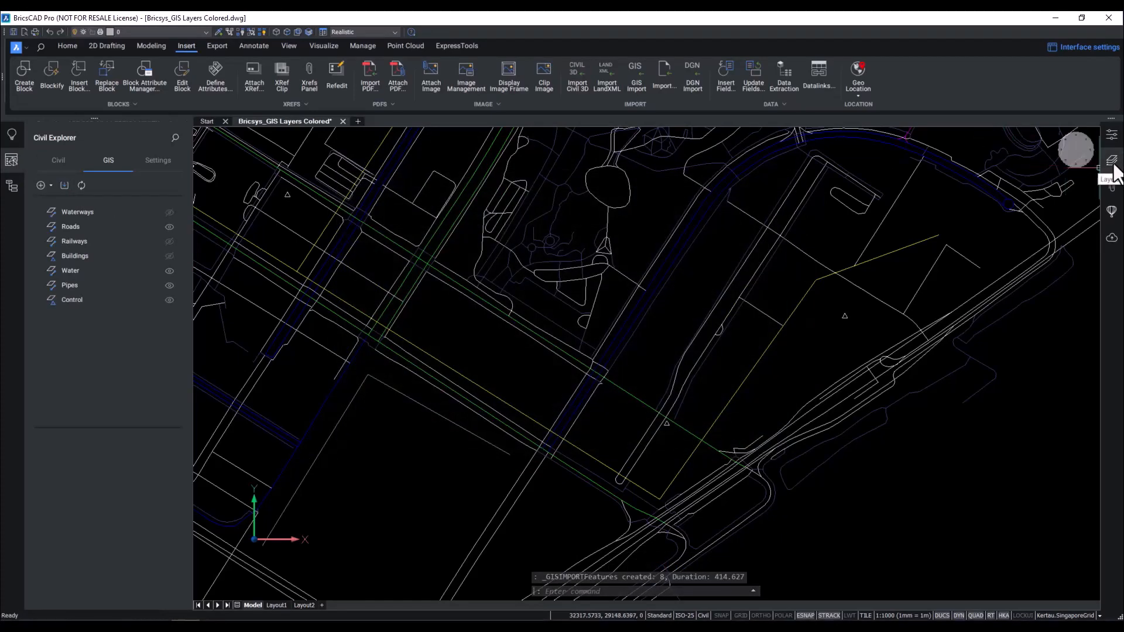
# Set the colour of the Control drawing layer to cyan (index colour 4)
pyautogui.click(1113, 137)
pyautogui.click(1108, 159)
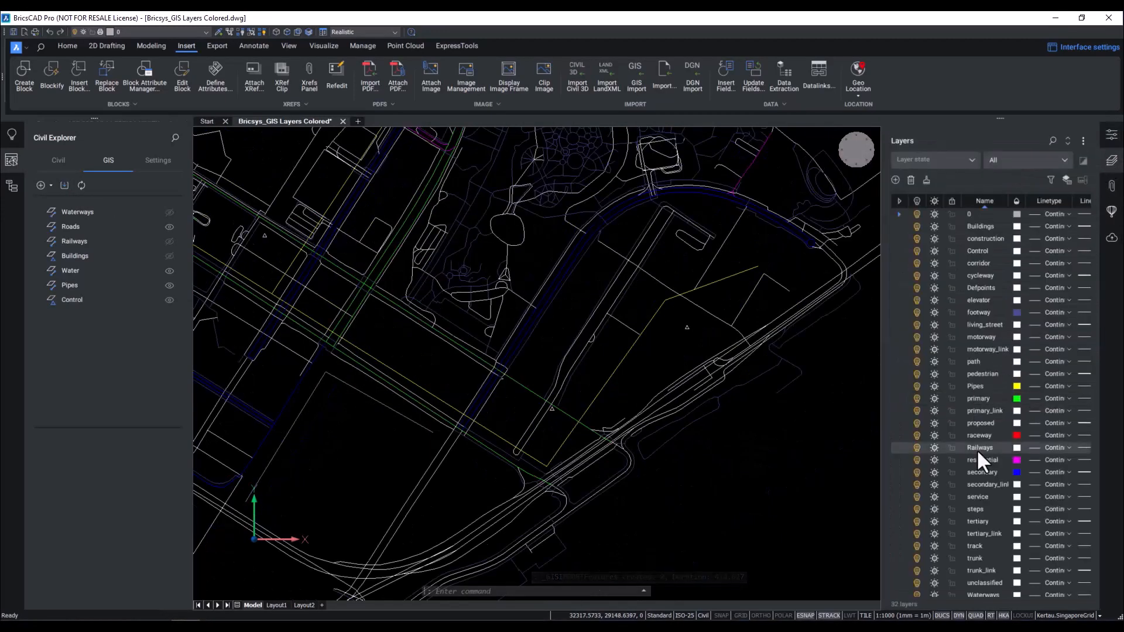
pyautogui.click(1016, 251)
pyautogui.click(1016, 251)
pyautogui.click(814, 430)
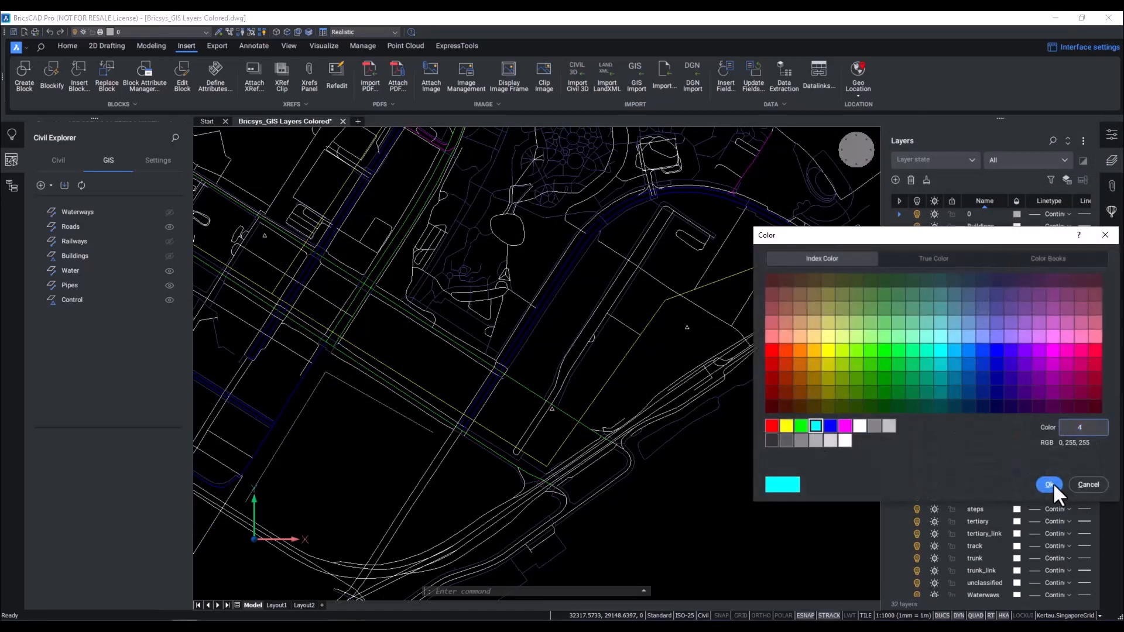
pyautogui.click(1049, 484)
pyautogui.click(1110, 161)
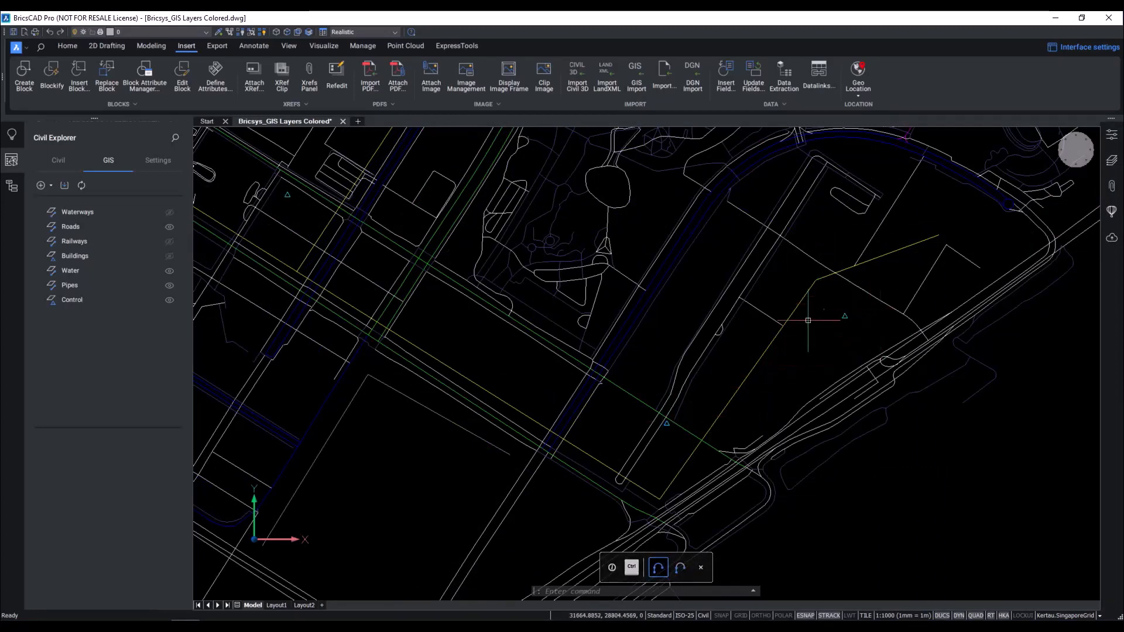
# Switch to the Excel workbook bearing dist.xlsx, examine the bearings and distances of drainage pits MH 01 and MH 02, and return to BricsCAD
pyautogui.hotkey('alt', 'Tab')
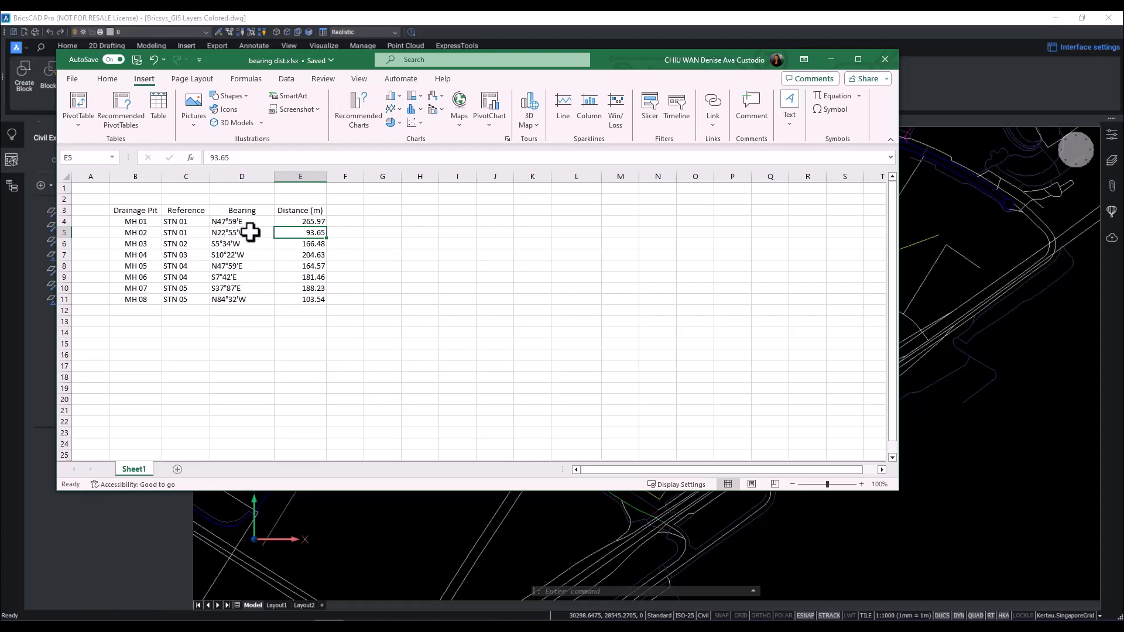
pyautogui.click(321, 221)
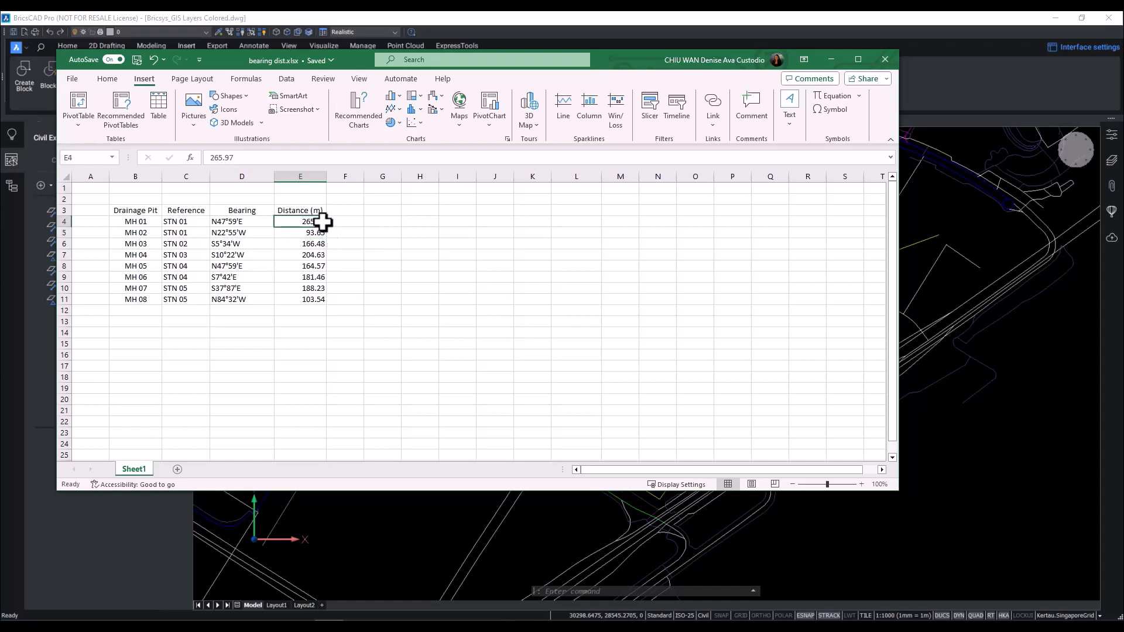
pyautogui.click(227, 234)
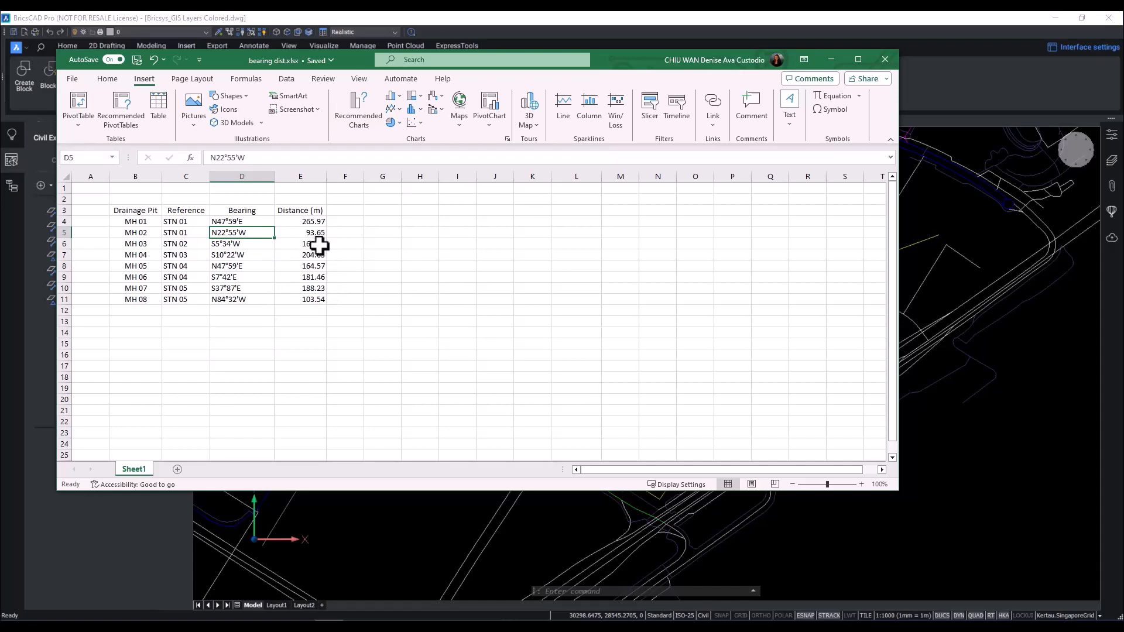
pyautogui.click(833, 58)
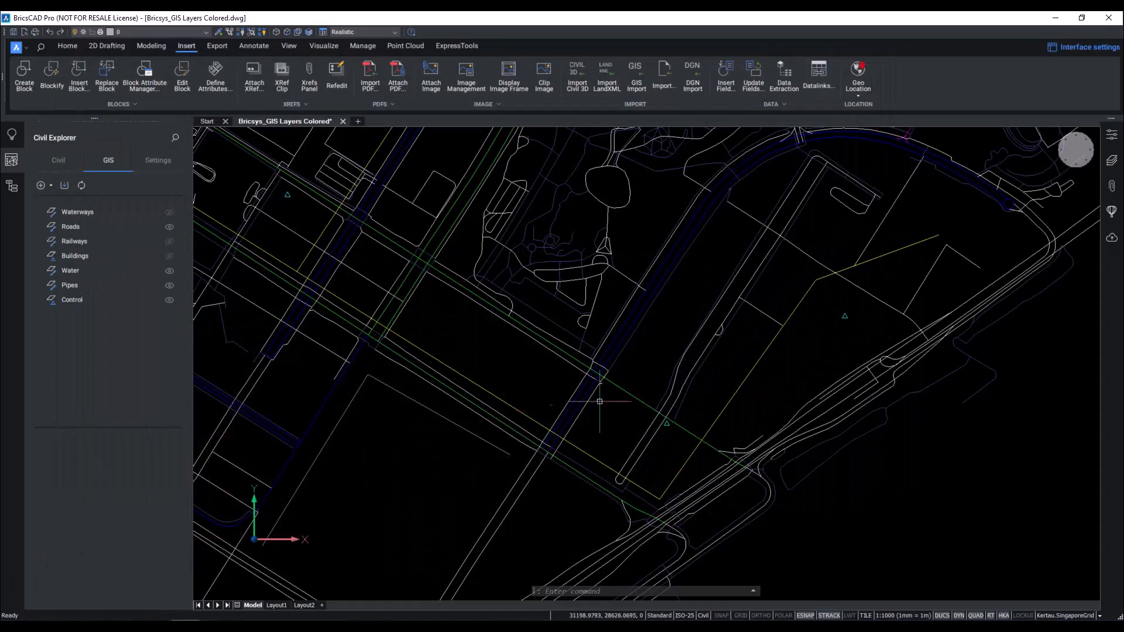
# Draw a line from the control station beside the yellow pipe bend by Bearing and Distance: north-east quadrant, bearing 47D59', distance 265.97
pyautogui.moveTo(602, 388)
pyautogui.mouseDown(button='middle')
pyautogui.moveTo(547, 434)
pyautogui.moveTo(406, 455)
pyautogui.mouseUp(button='middle')
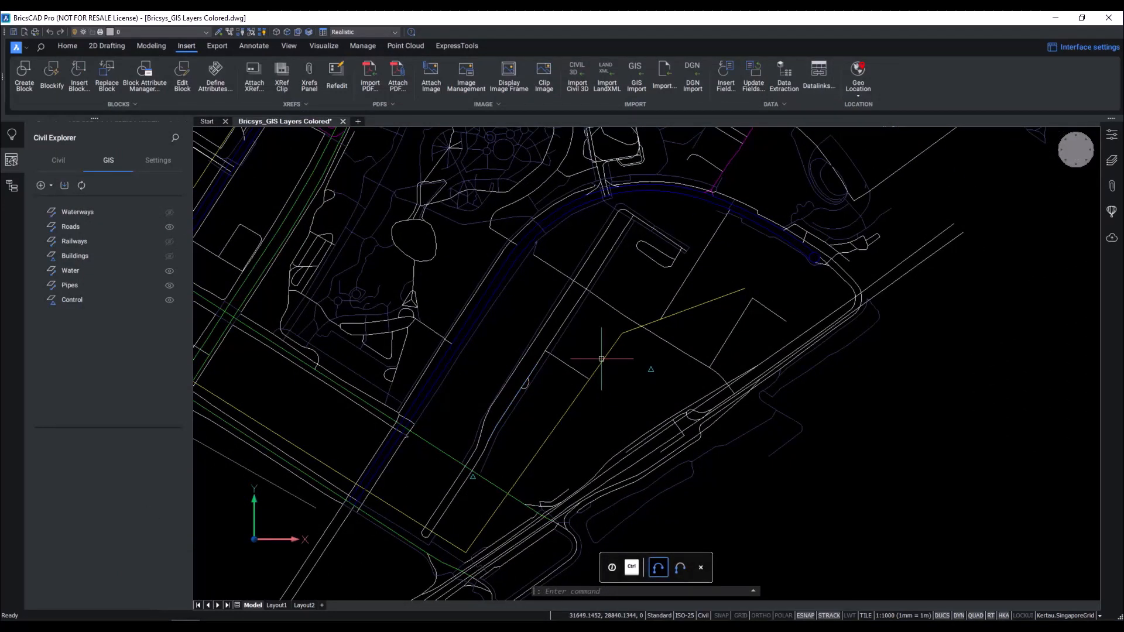
pyautogui.scroll(5, 665, 368)
pyautogui.moveTo(627, 369); pyautogui.dragTo(611, 413, button='middle')
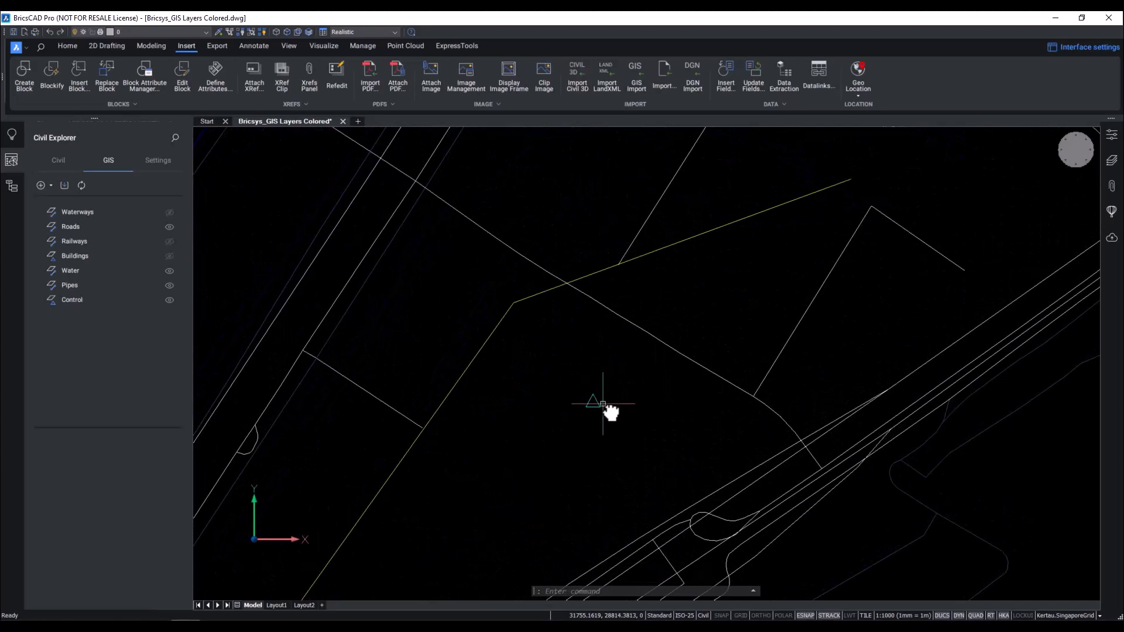
pyautogui.write('l')
pyautogui.press('Return')
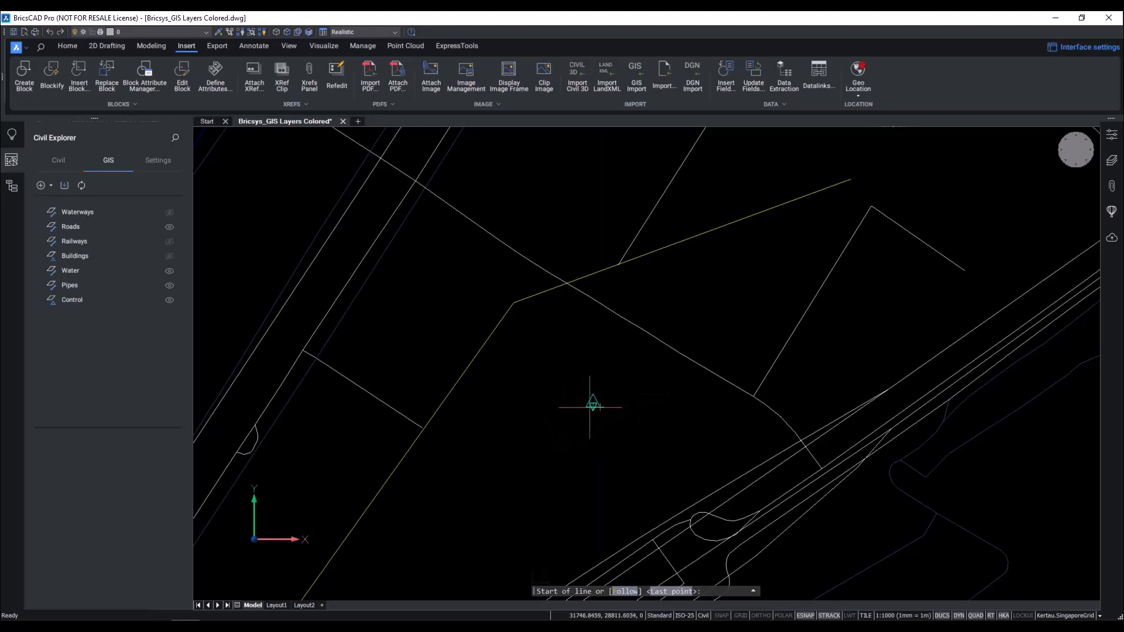
pyautogui.click(590, 405)
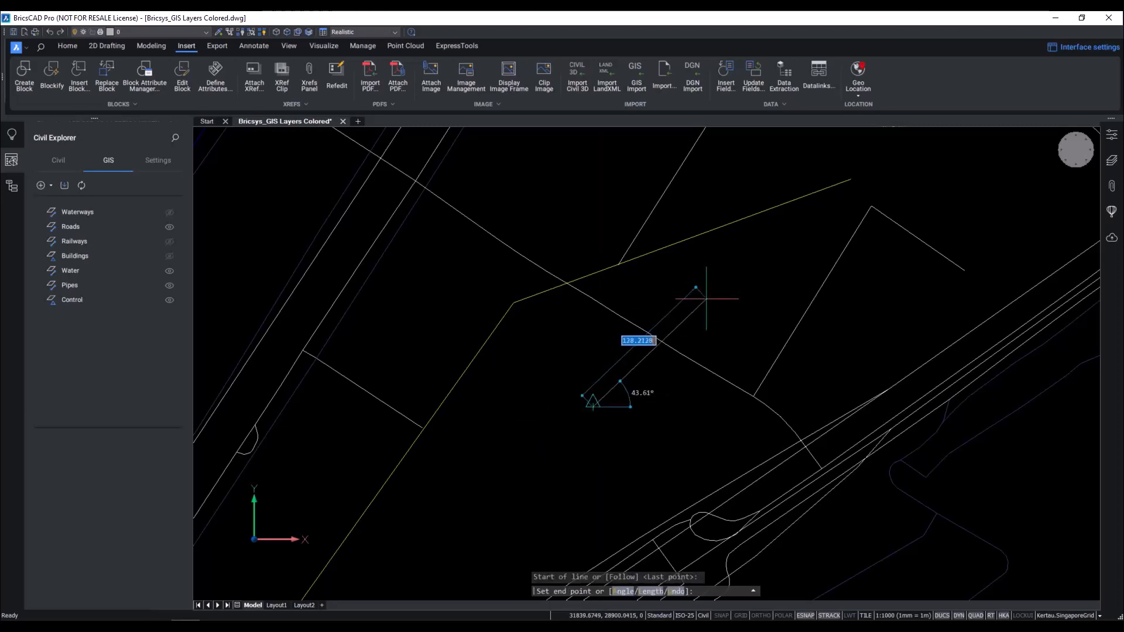
pyautogui.click(69, 46)
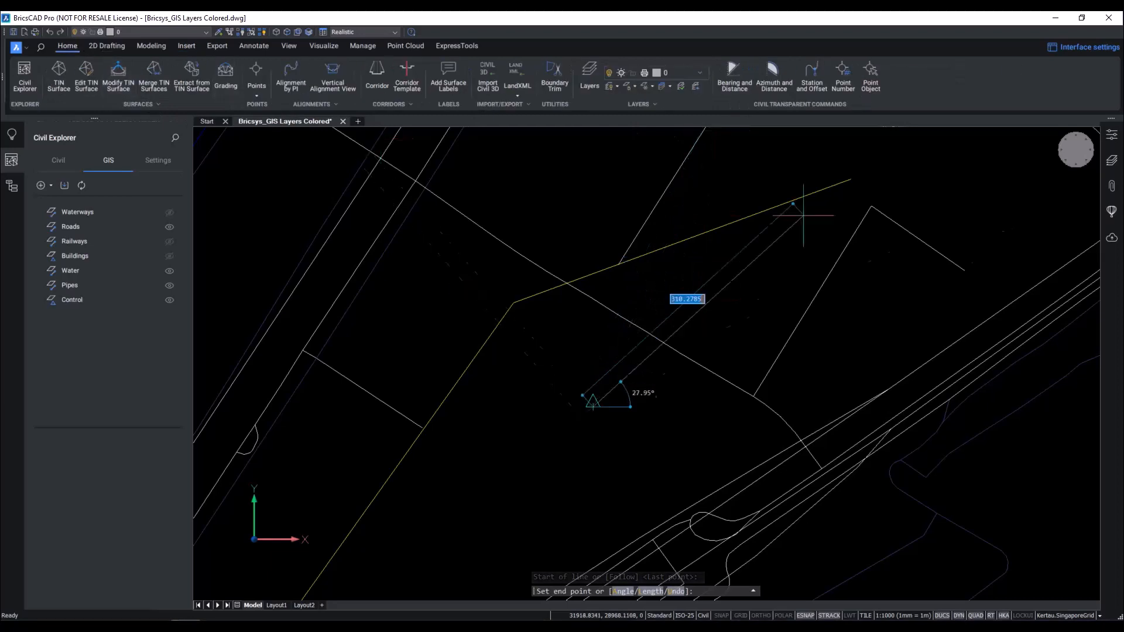
pyautogui.click(732, 88)
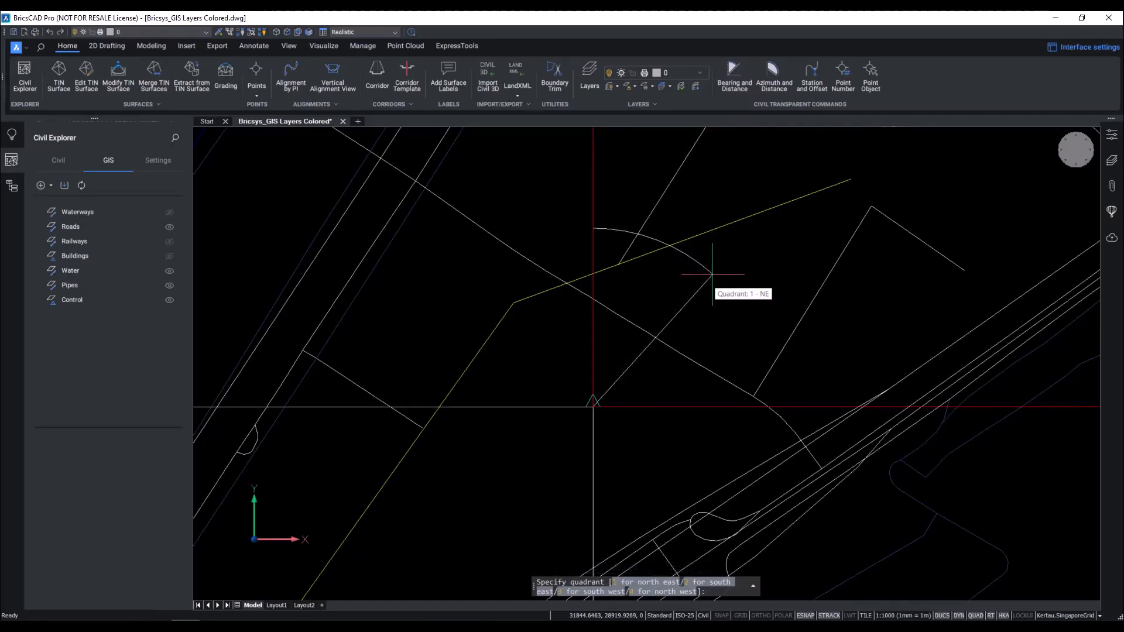
pyautogui.click(712, 274)
pyautogui.write('47D59')
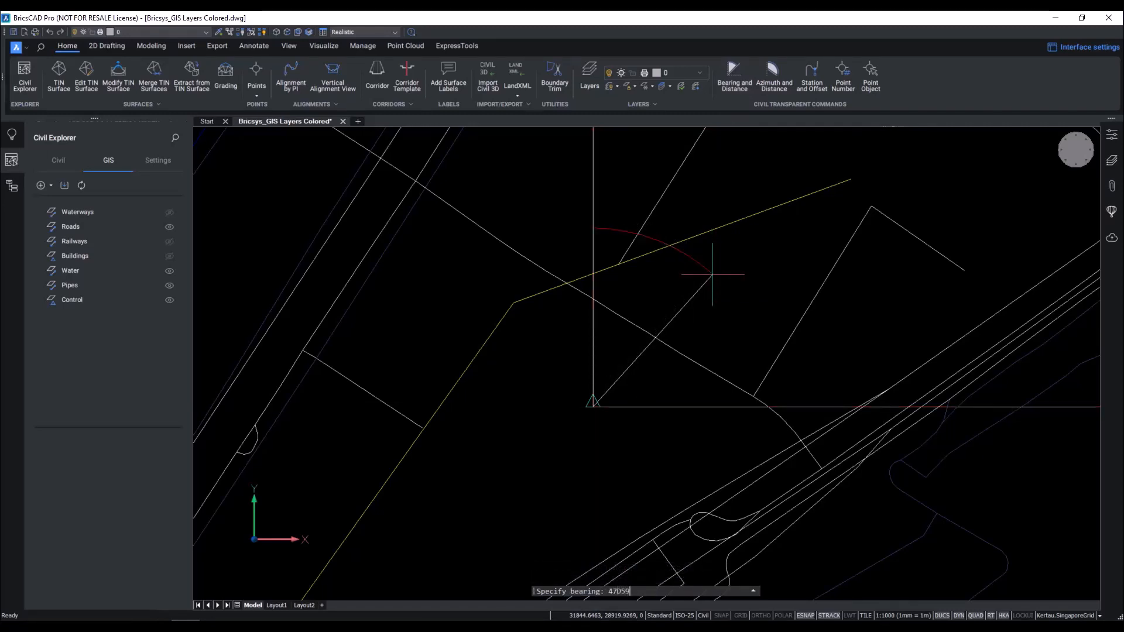
pyautogui.write("'")
pyautogui.press('Return')
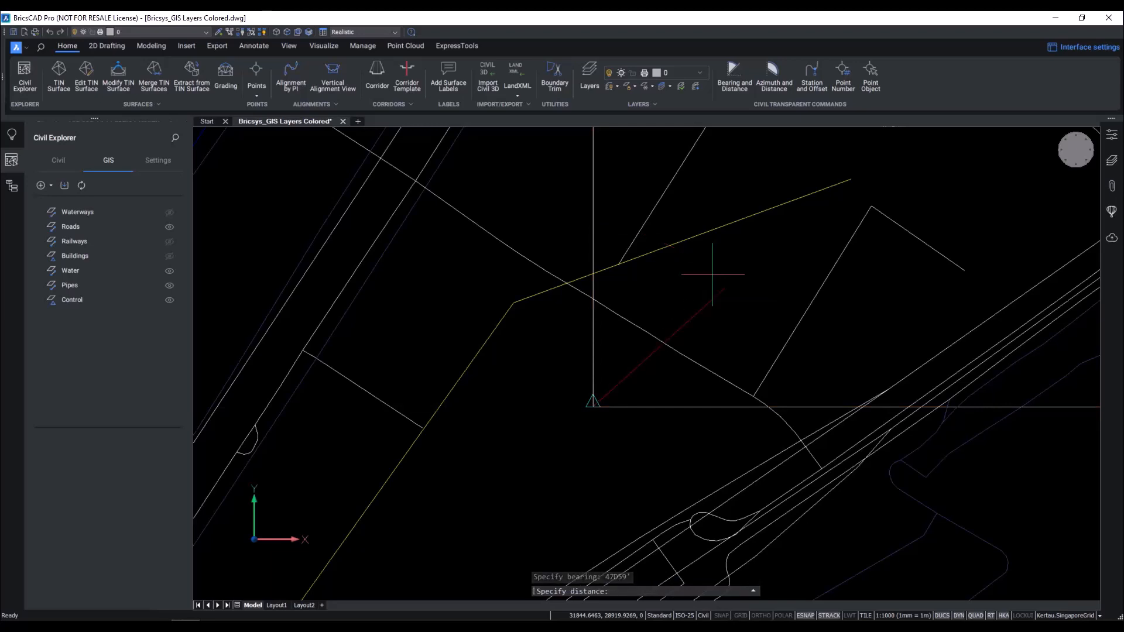
pyautogui.write('265.97')
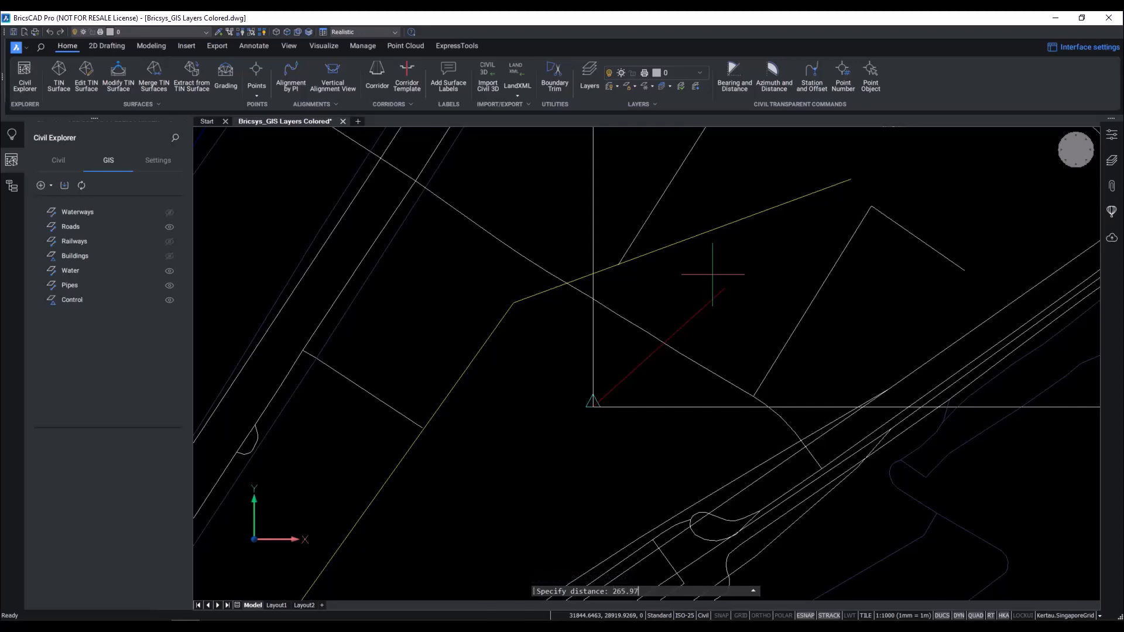
pyautogui.press('Return')
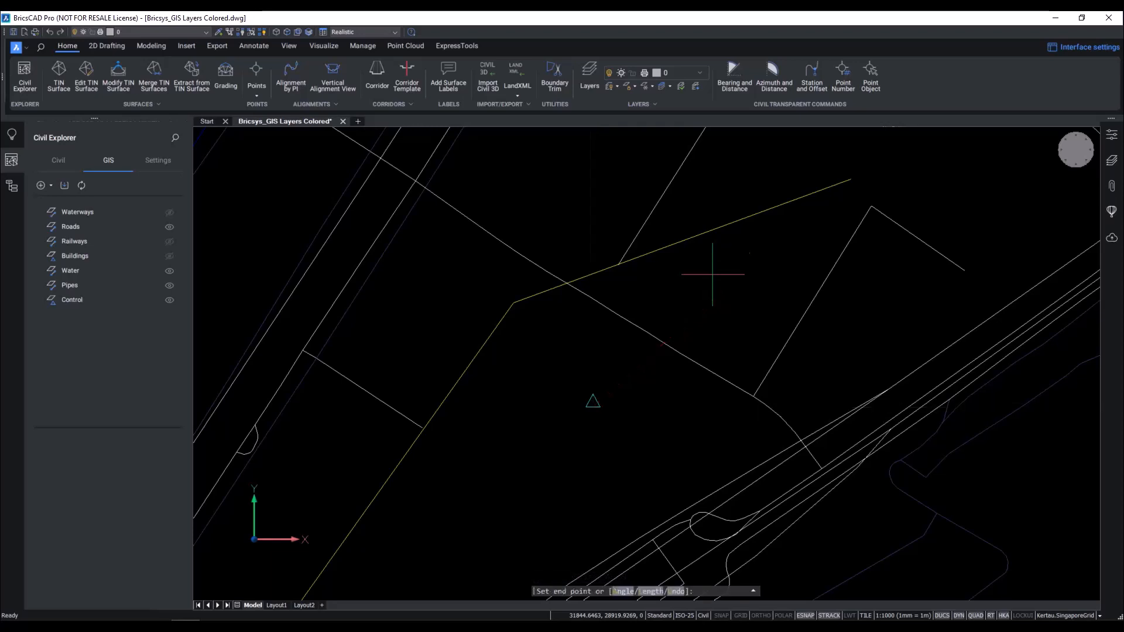
pyautogui.press('Escape')
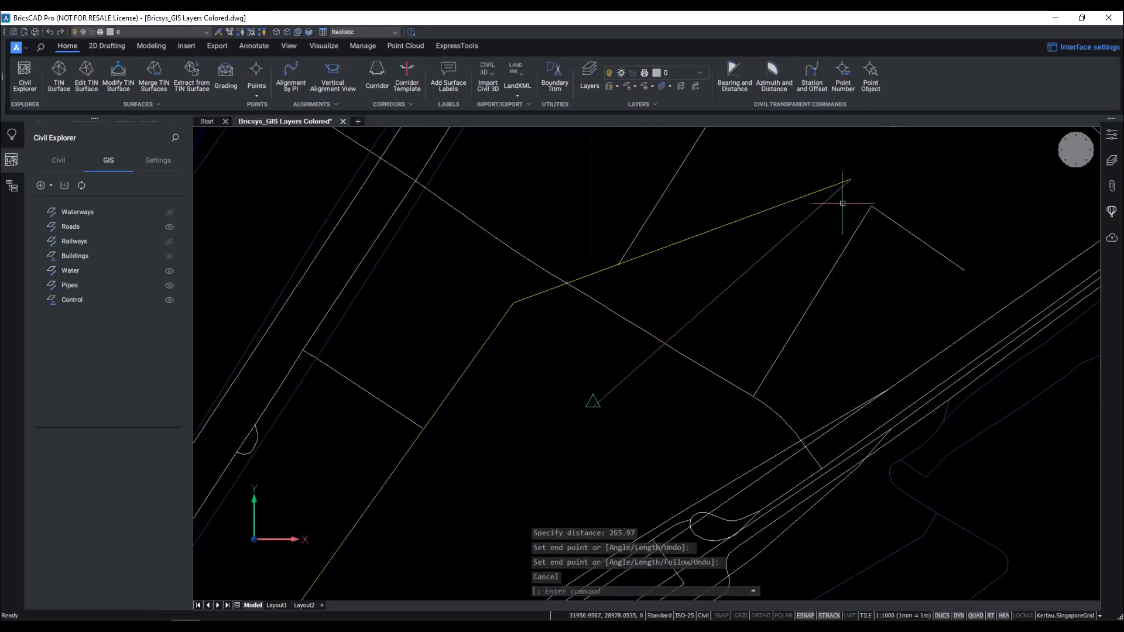
# Draw a second line from the same control station by Bearing and Distance: north-west quadrant, bearing 22D55', distance 93.65
pyautogui.scroll(3, 851, 183)
pyautogui.scroll(-3, 850, 186)
pyautogui.scroll(-1, 850, 189)
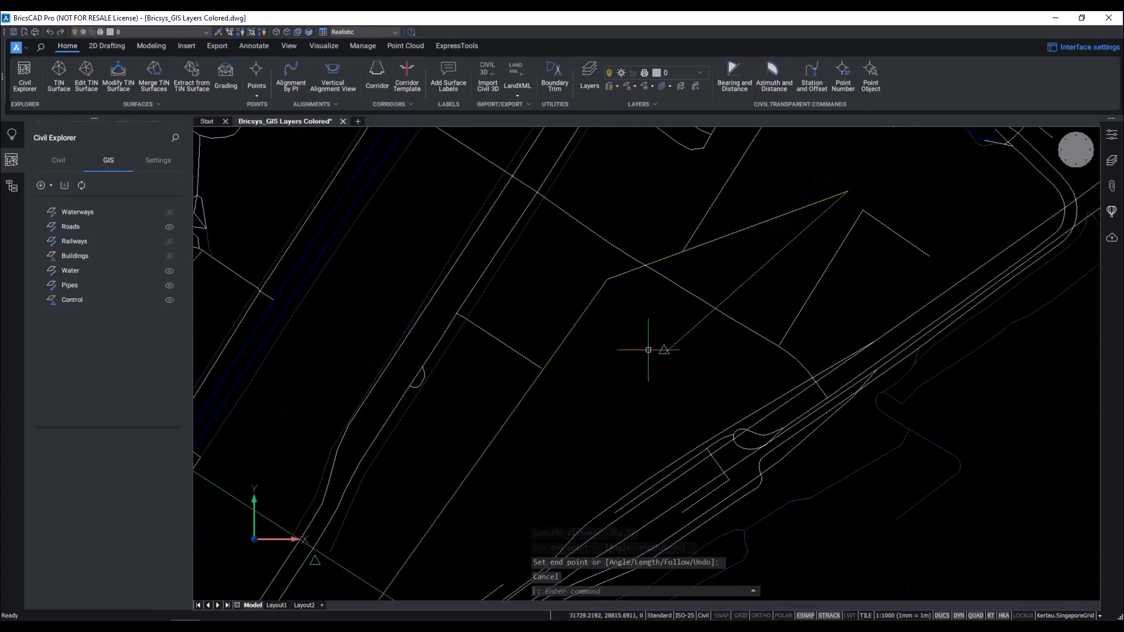
pyautogui.scroll(1, 647, 352)
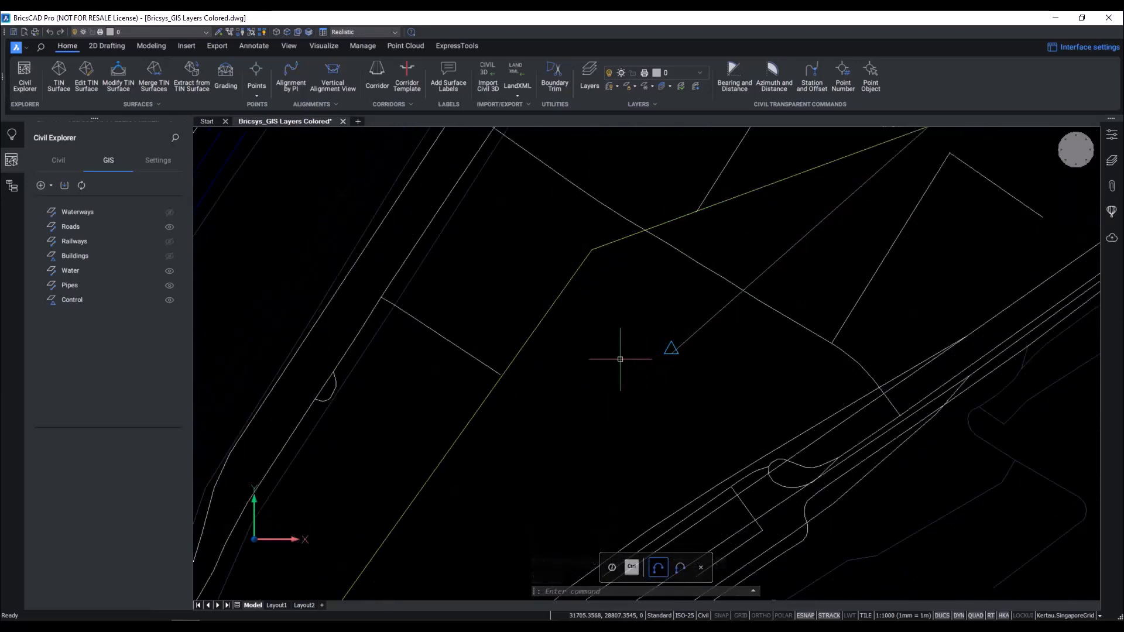
pyautogui.write('L')
pyautogui.press('Return')
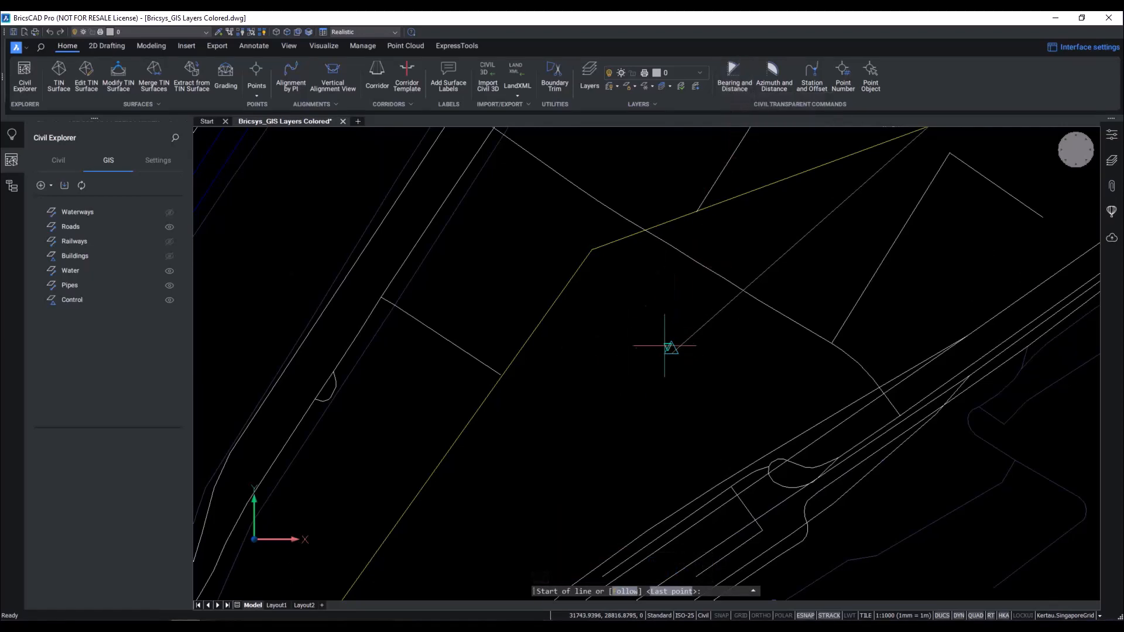
pyautogui.click(670, 349)
pyautogui.click(733, 89)
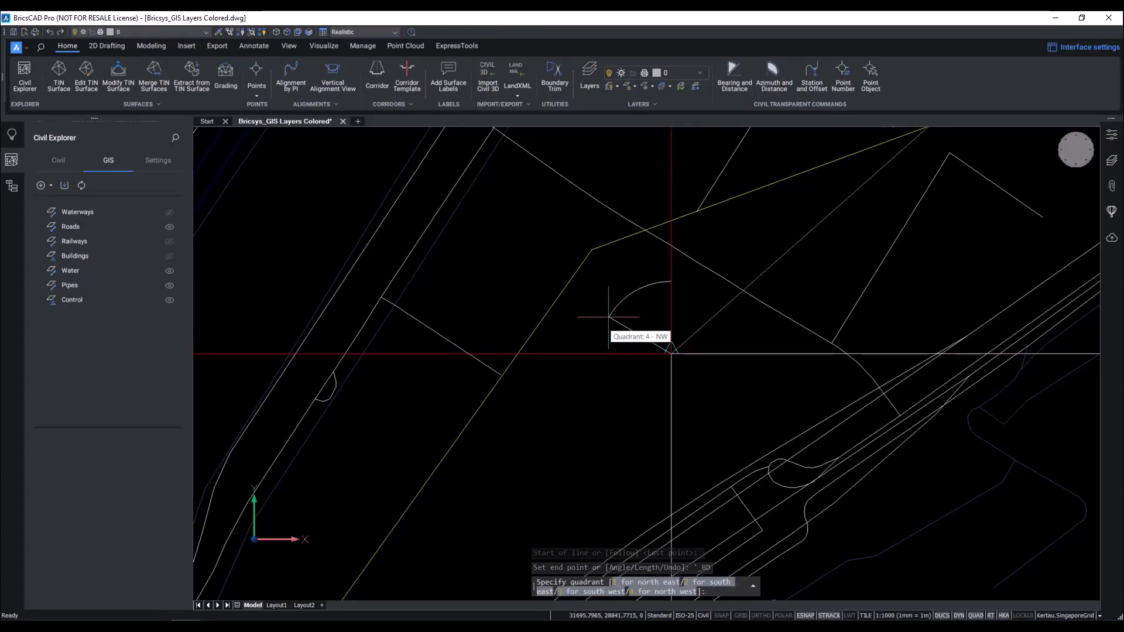
pyautogui.click(609, 317)
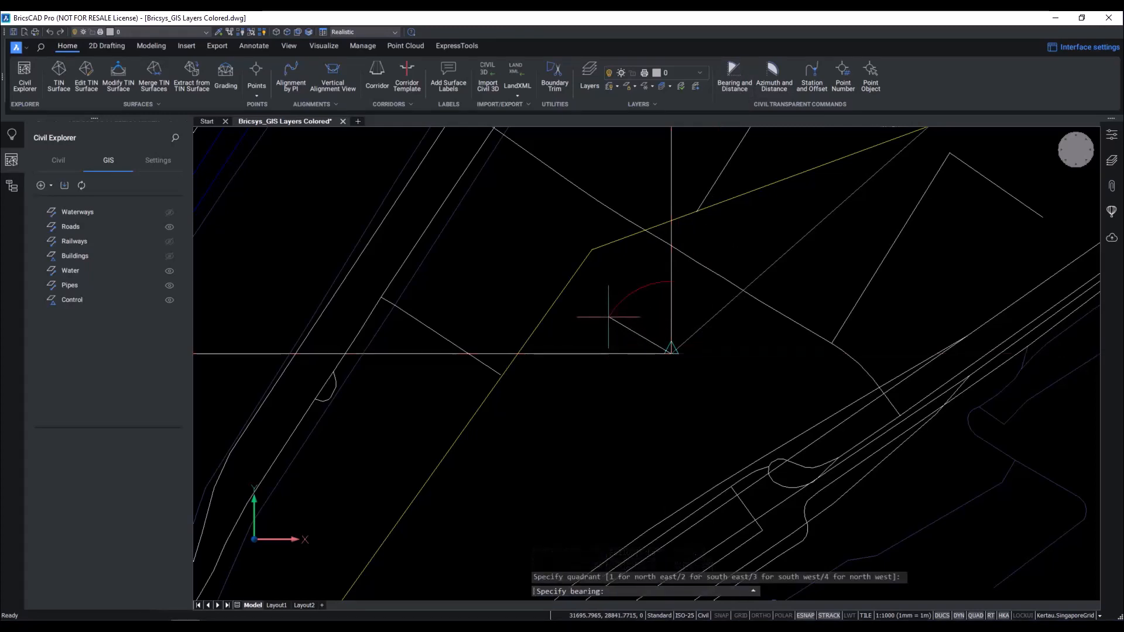
pyautogui.write('22D')
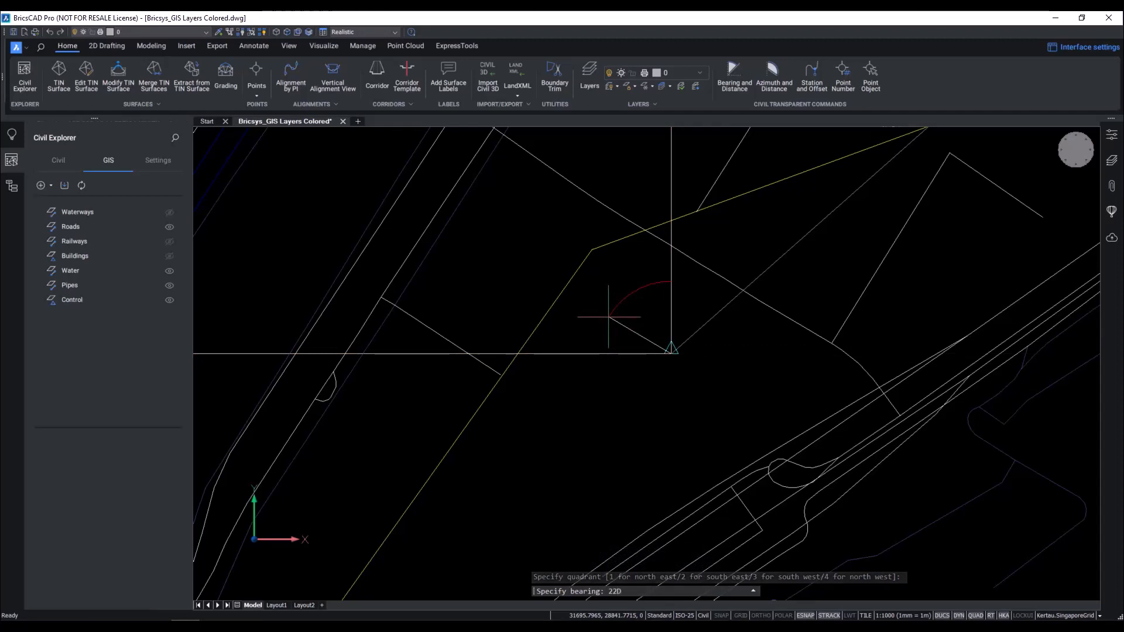
pyautogui.write("55'")
pyautogui.press('Return')
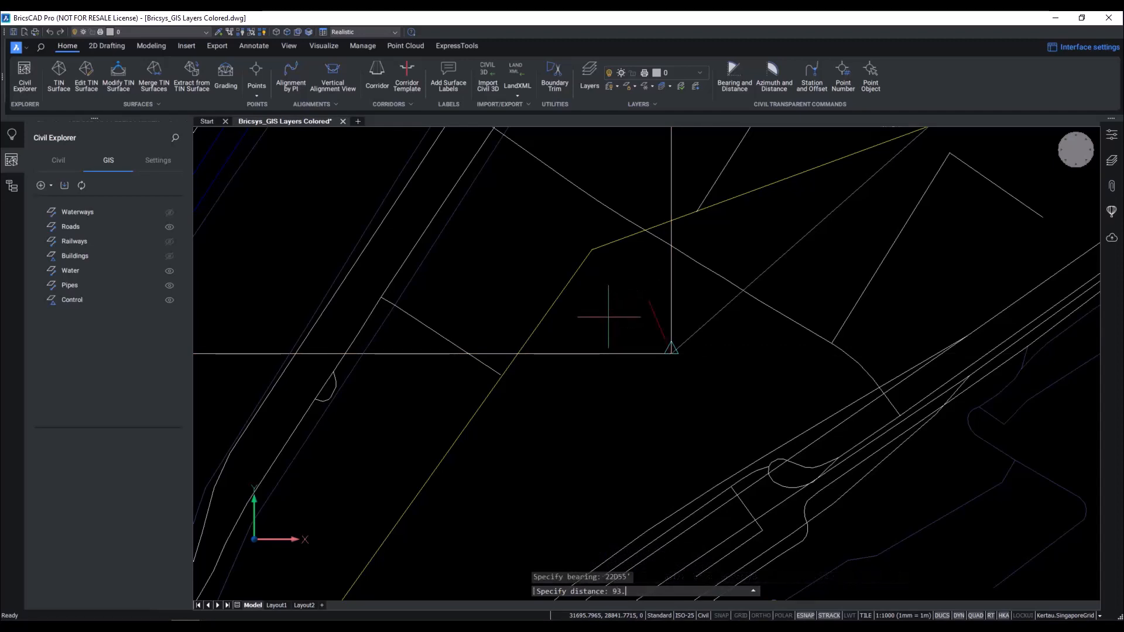
pyautogui.press('Return')
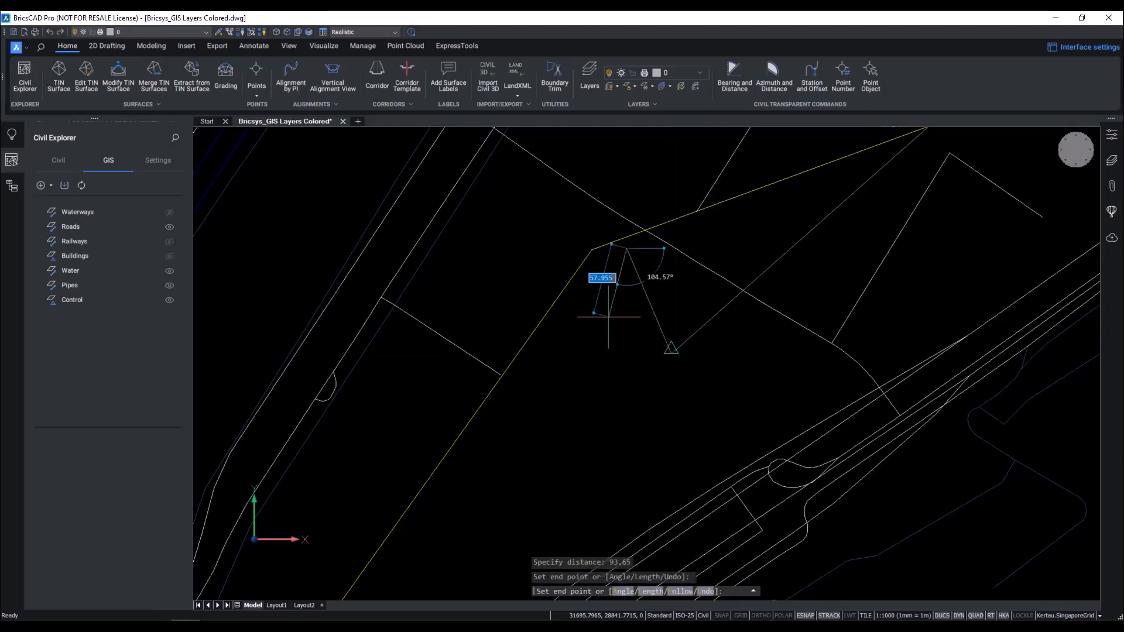
pyautogui.press('Return')
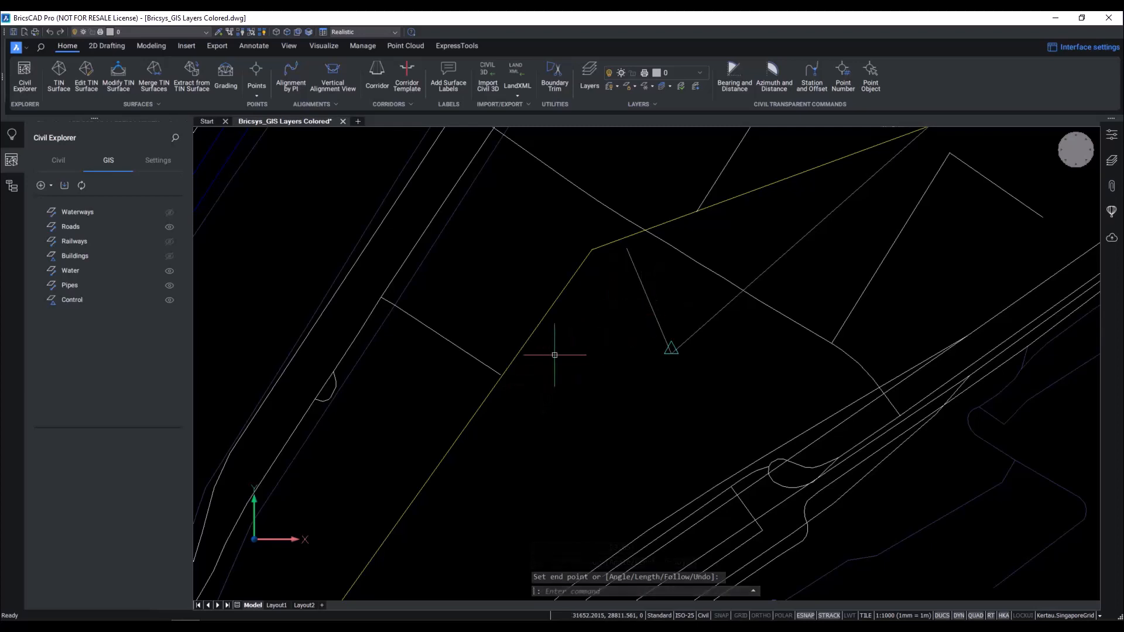
# Stretch the meeting ends of the two yellow pipes at the bend onto the far endpoint of the north-west bearing line
pyautogui.moveTo(577, 327)
pyautogui.mouseDown(button='middle')
pyautogui.moveTo(577, 341)
pyautogui.moveTo(518, 350)
pyautogui.mouseUp(button='middle')
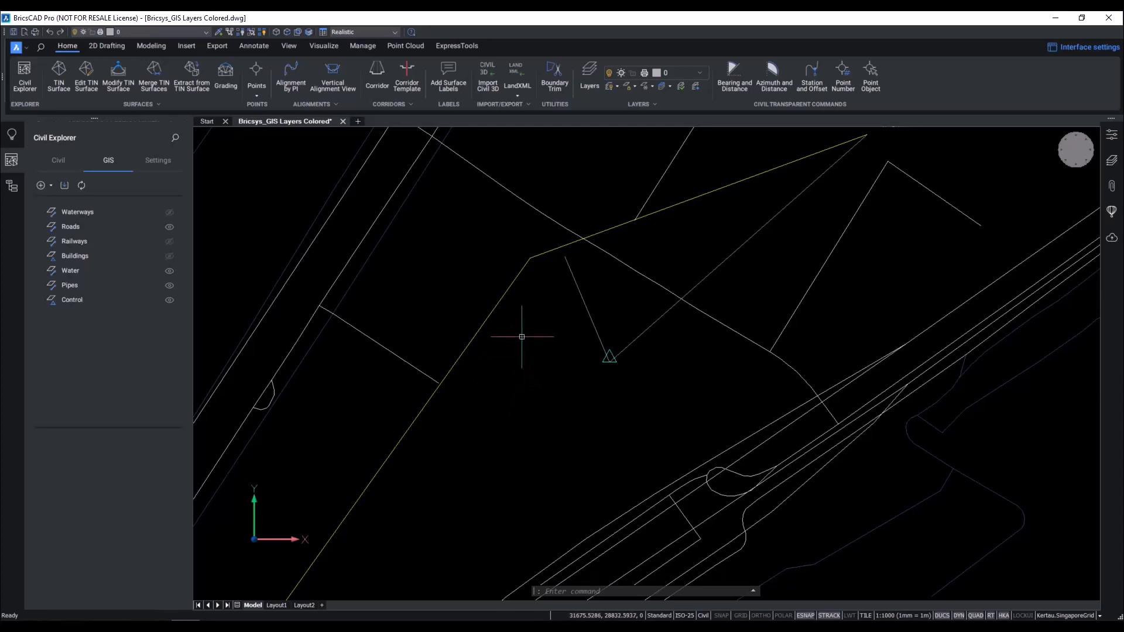
pyautogui.scroll(2, 515, 314)
pyautogui.click(535, 243)
pyautogui.click(547, 219)
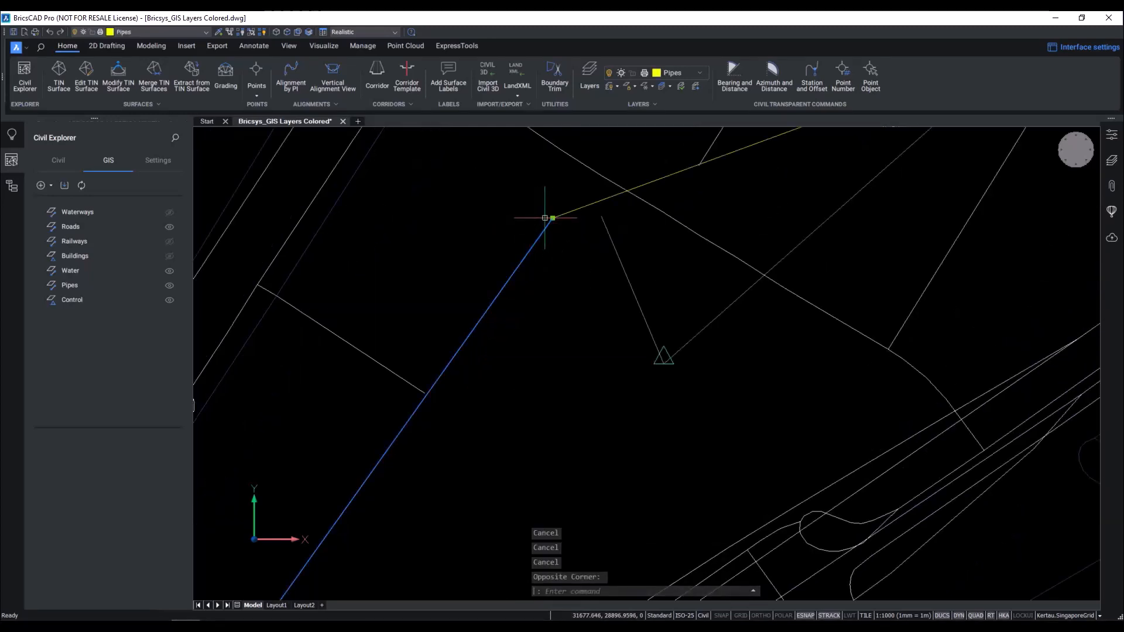
pyautogui.click(552, 218)
pyautogui.click(601, 217)
pyautogui.click(549, 220)
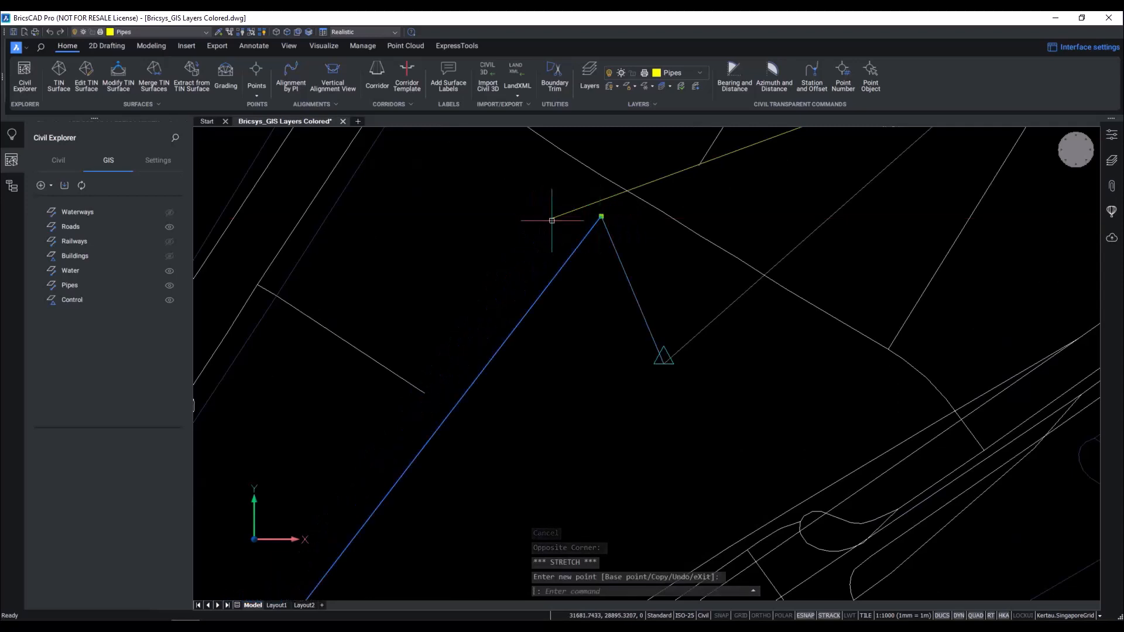
pyautogui.click(552, 217)
pyautogui.click(552, 218)
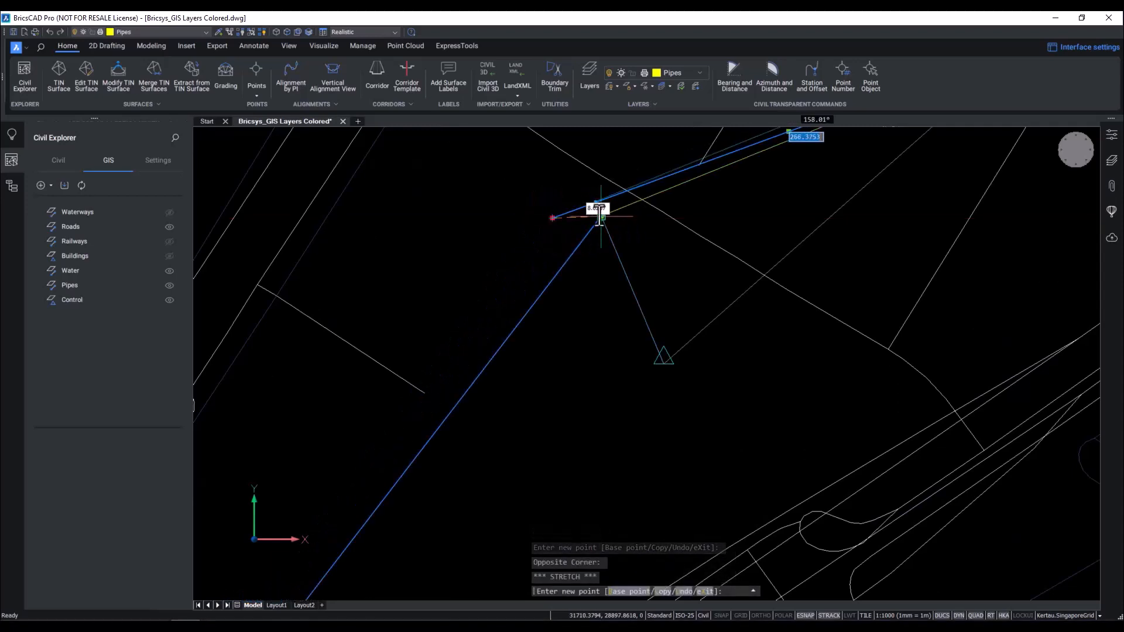
pyautogui.scroll(3, 596, 222)
pyautogui.press('Escape')
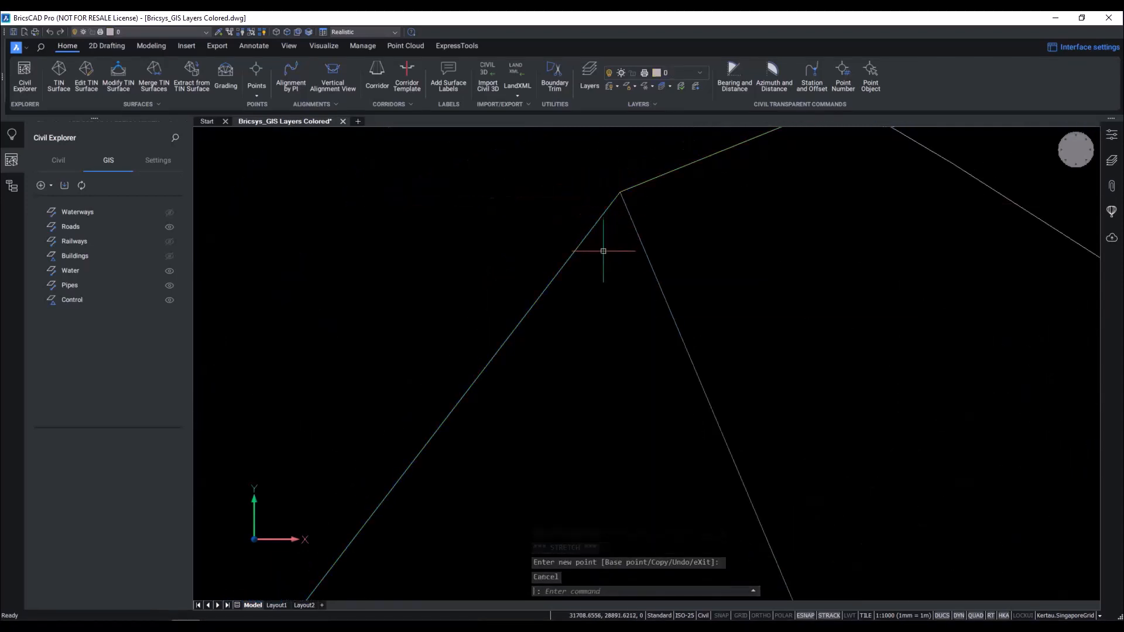
# Delete the two bearing lines drawn from the control station
pyautogui.scroll(-3, 644, 285)
pyautogui.scroll(-2, 603, 292)
pyautogui.click(657, 318)
pyautogui.click(603, 330)
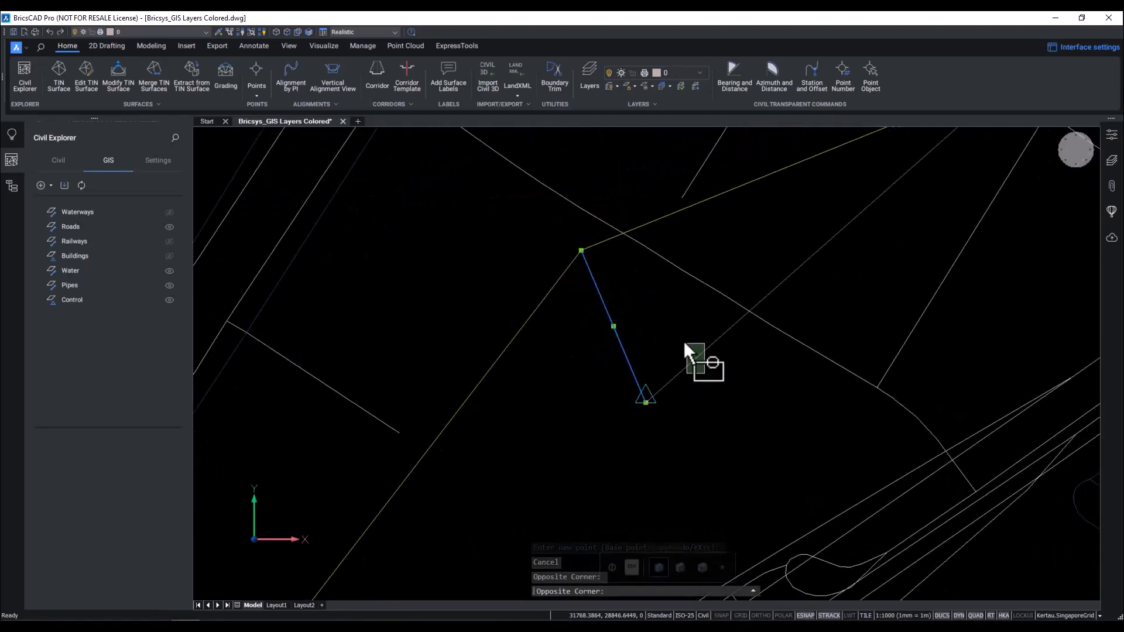
pyautogui.press('Delete')
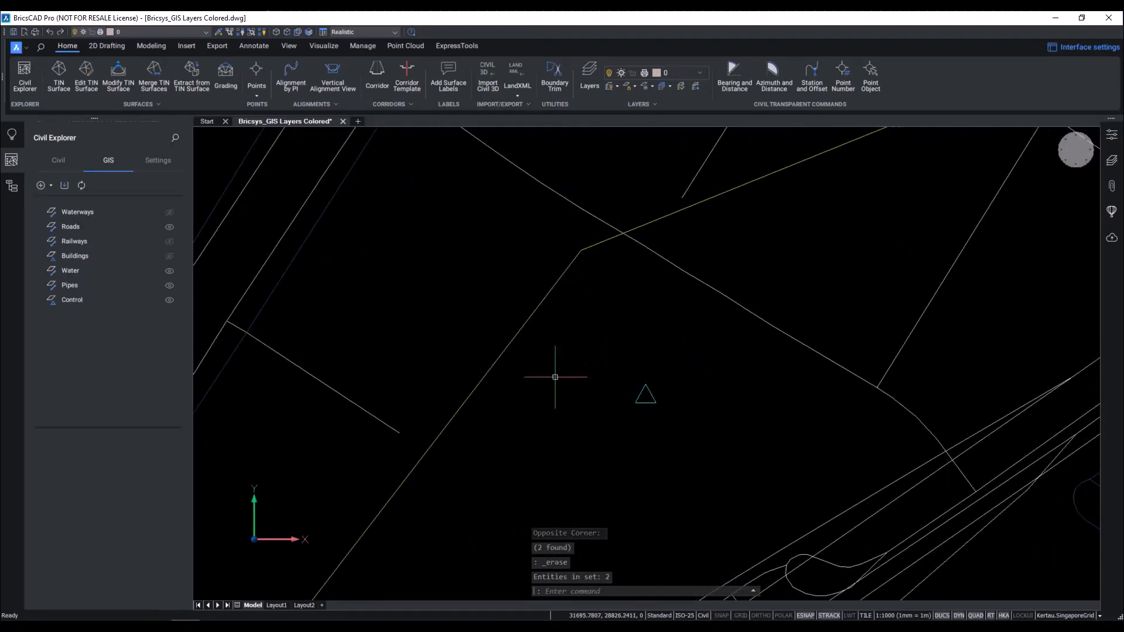
# Export the Pipes GIS layer as Pipes_Corrected.shp in the Processed folder, and check for the file there without importing it
pyautogui.scroll(-2, 553, 378)
pyautogui.scroll(-2, 501, 346)
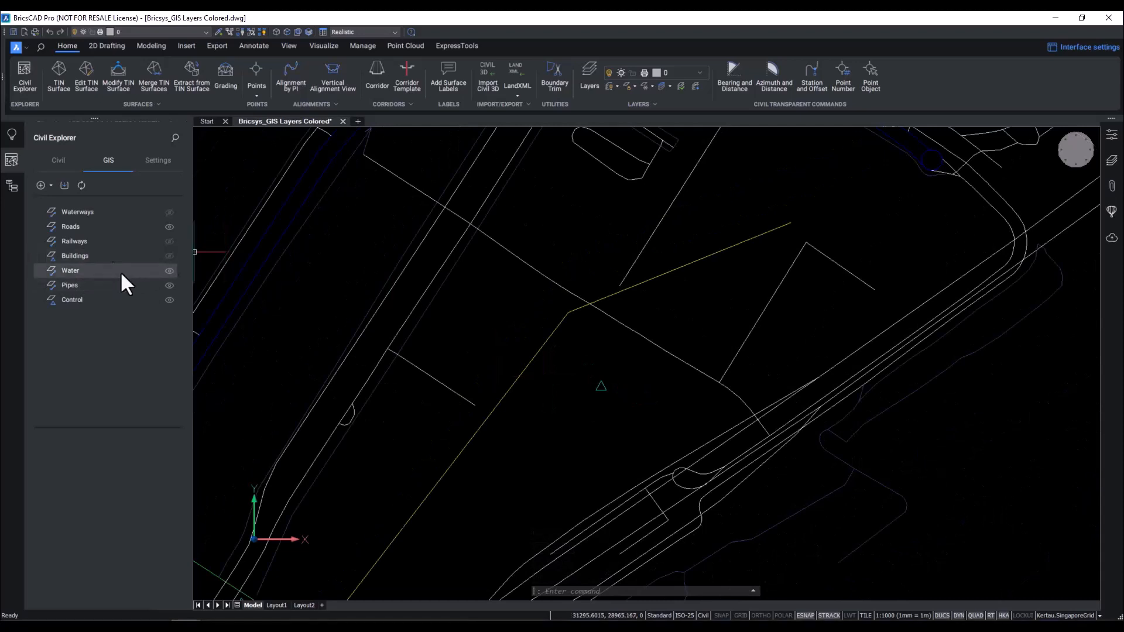
pyautogui.rightClick(90, 285)
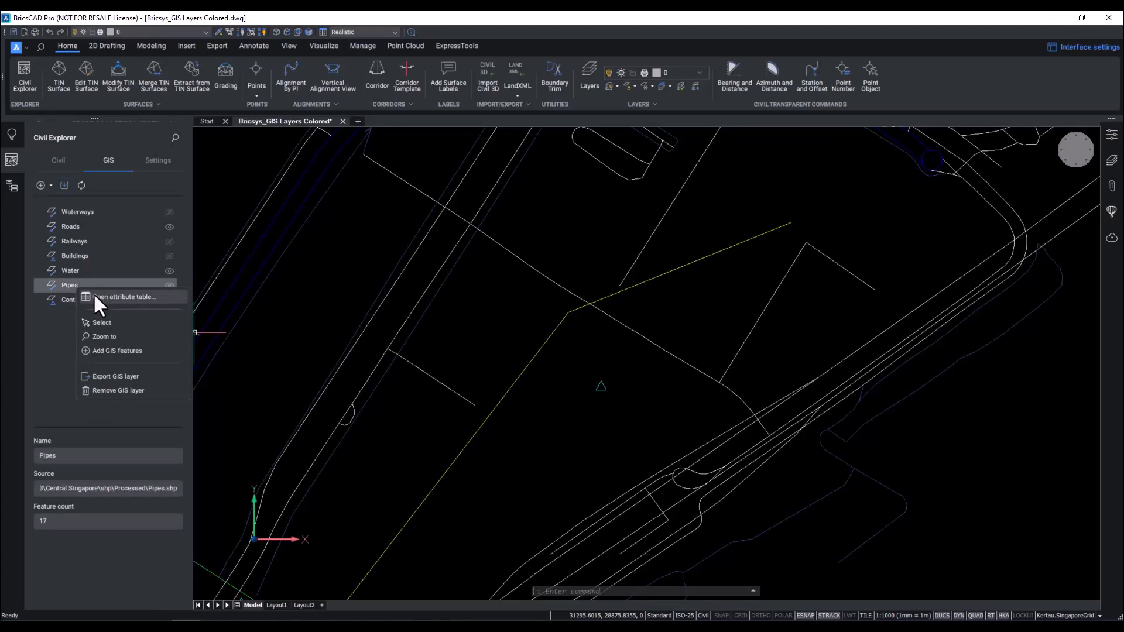
pyautogui.click(123, 376)
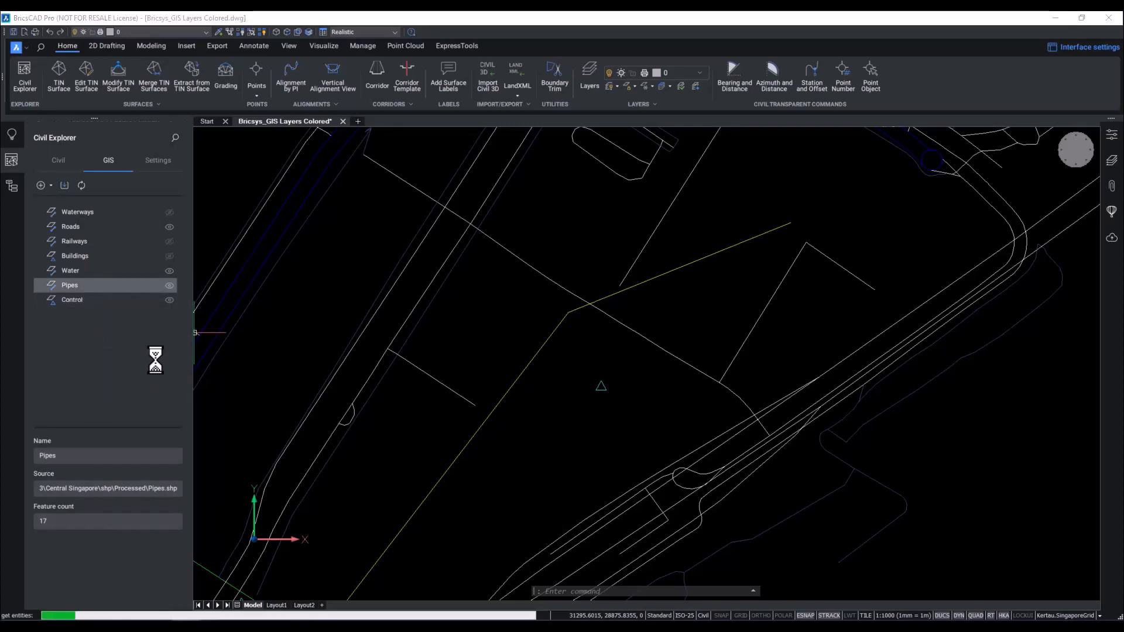
pyautogui.doubleClick(437, 191)
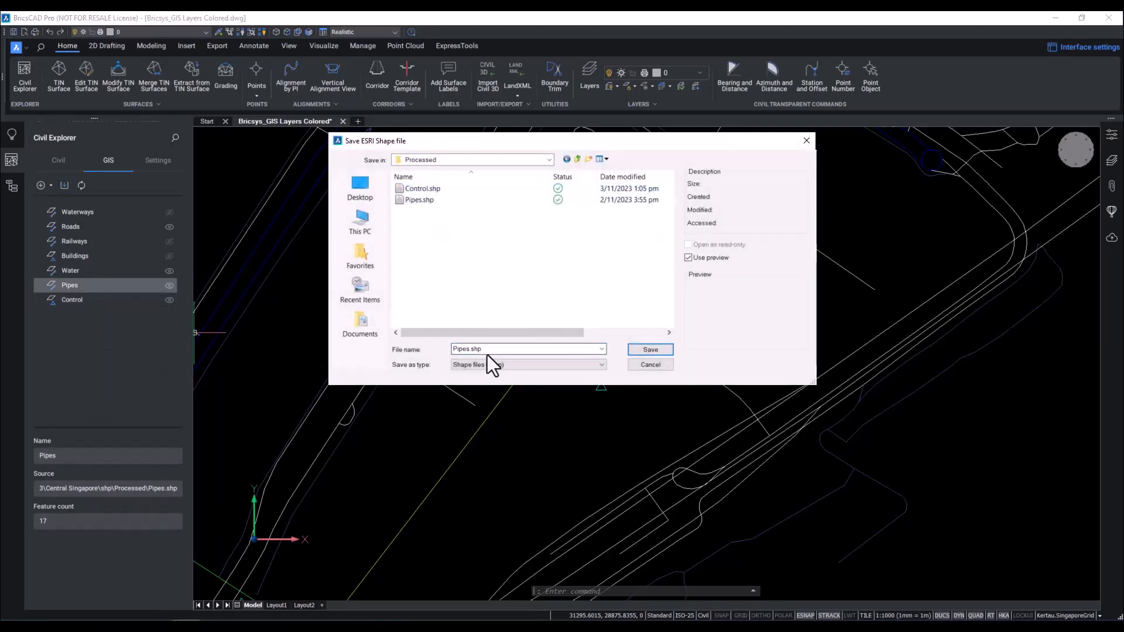
pyautogui.click(470, 349)
pyautogui.write('_cOO')
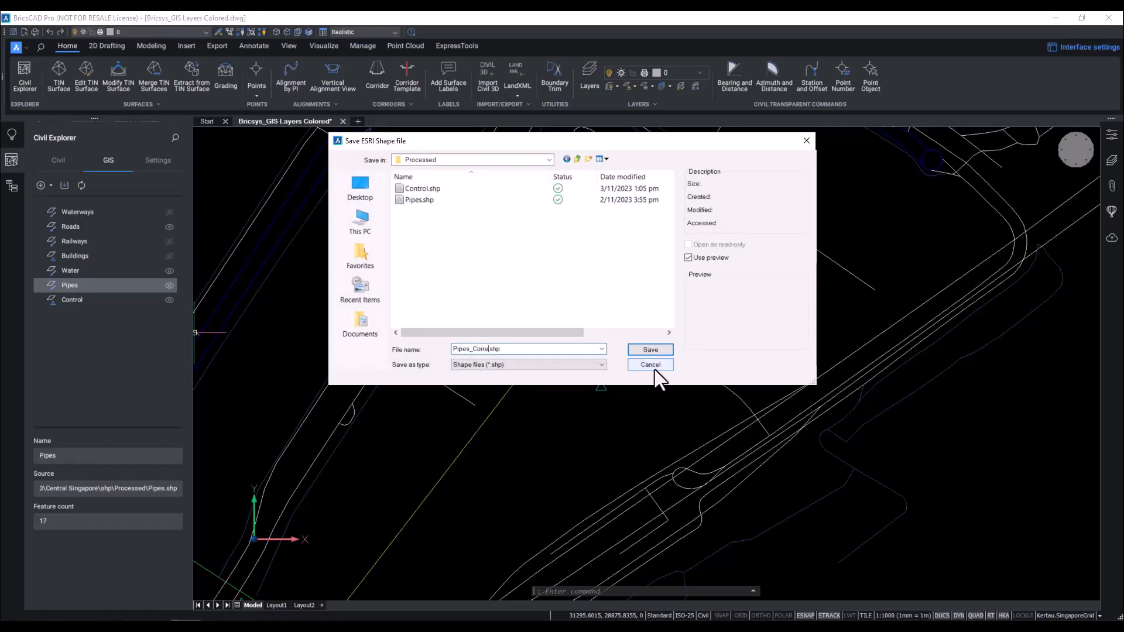
pyautogui.write('rected')
pyautogui.click(650, 350)
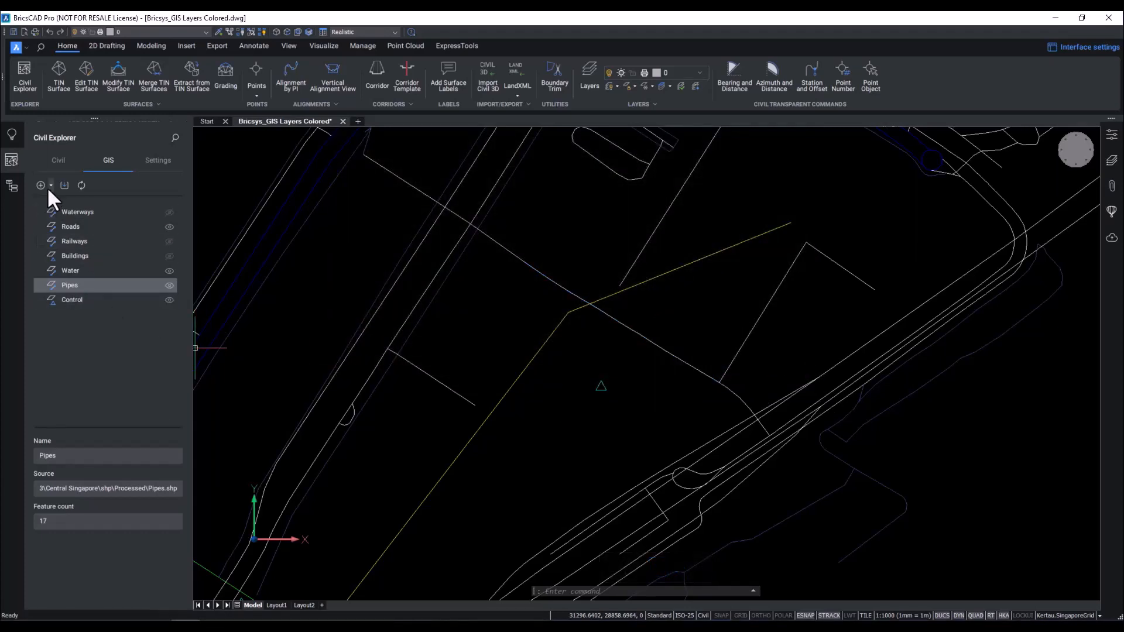
pyautogui.click(63, 190)
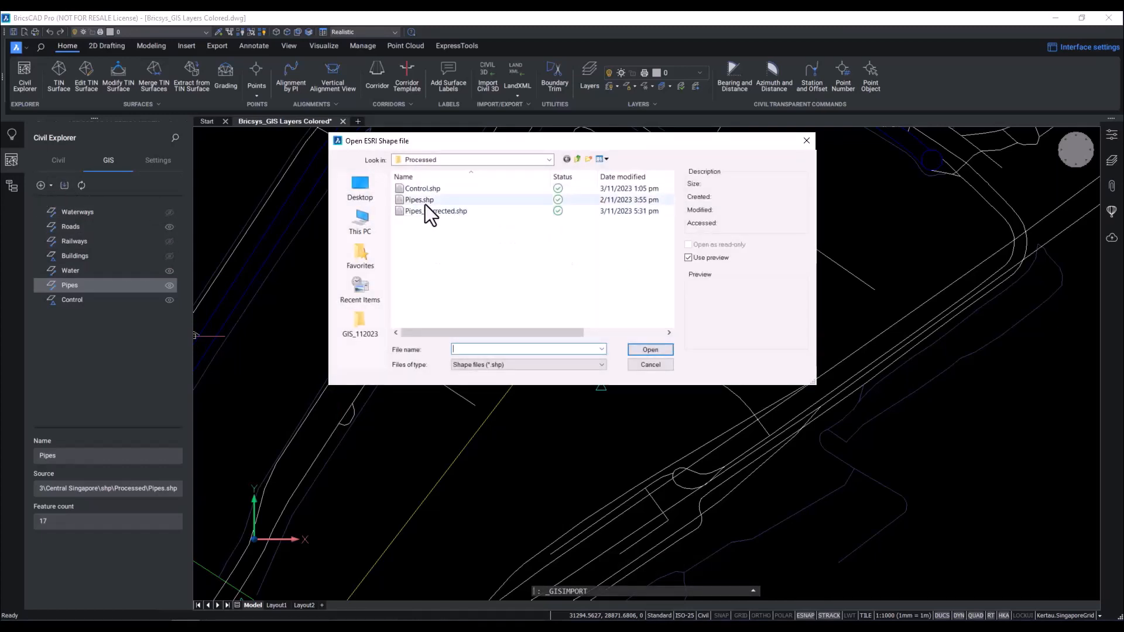
pyautogui.click(649, 364)
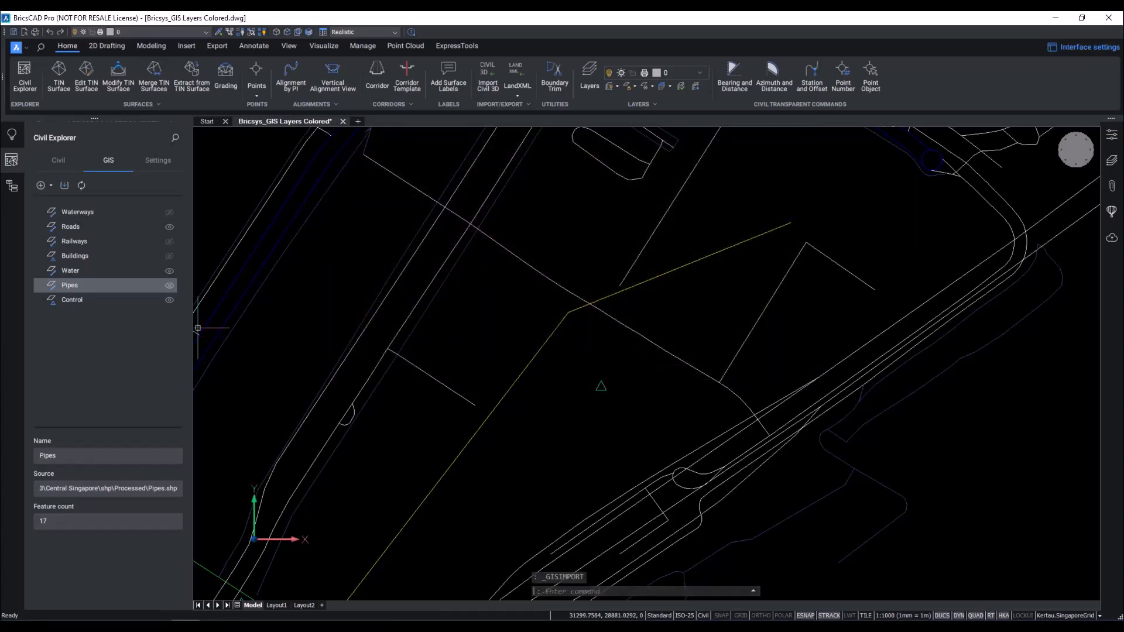